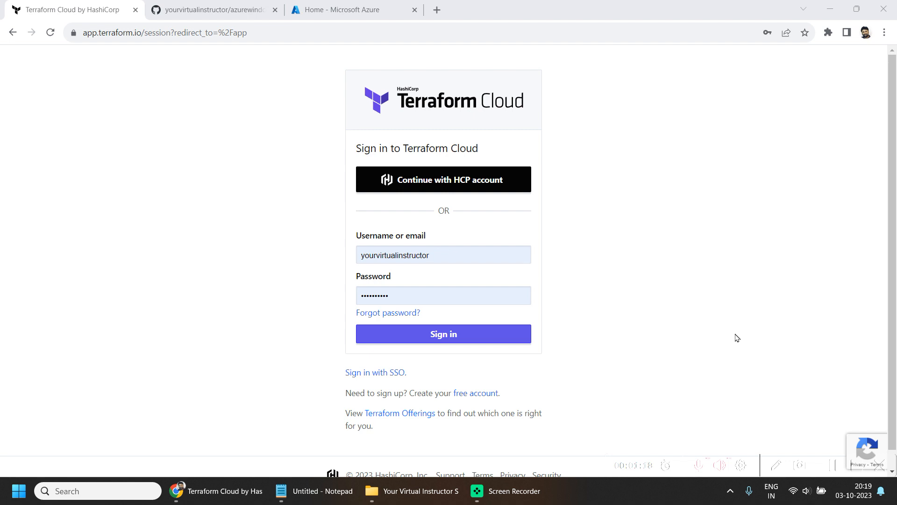
- Review resourcegroup.tf, terraform.tfvars and variables.tf in the azurewindowsvm_terraform GitHub repository
click(191, 5)
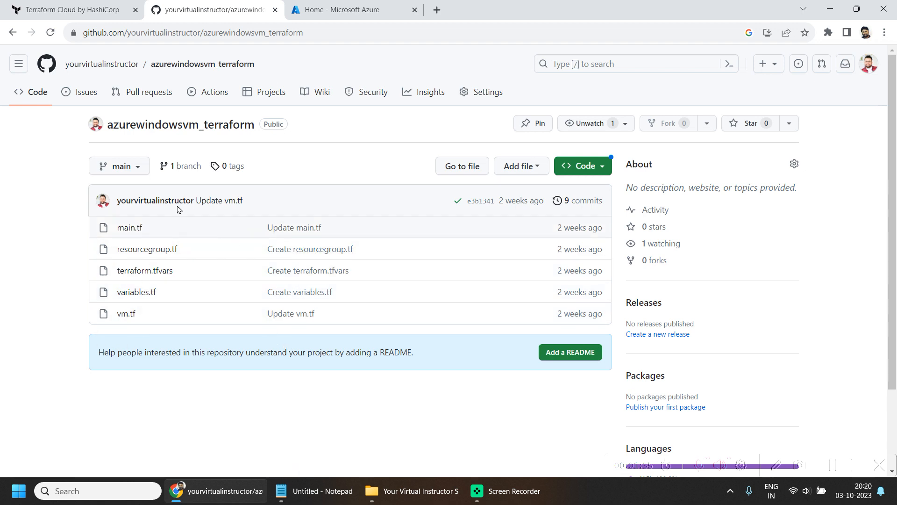
click(135, 250)
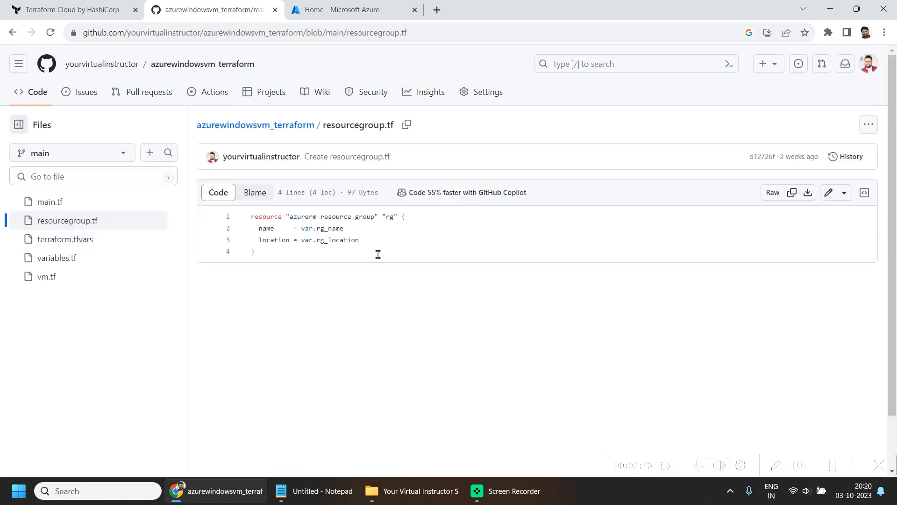
click(313, 229)
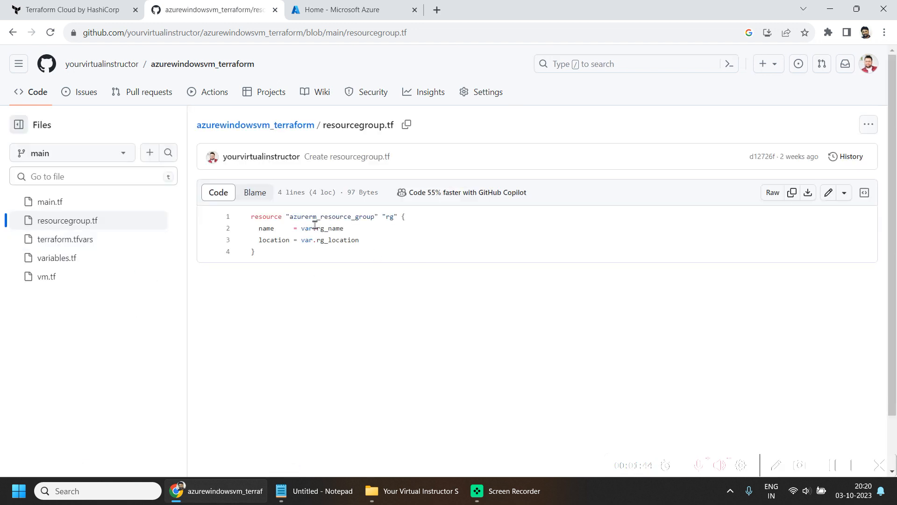
click(80, 241)
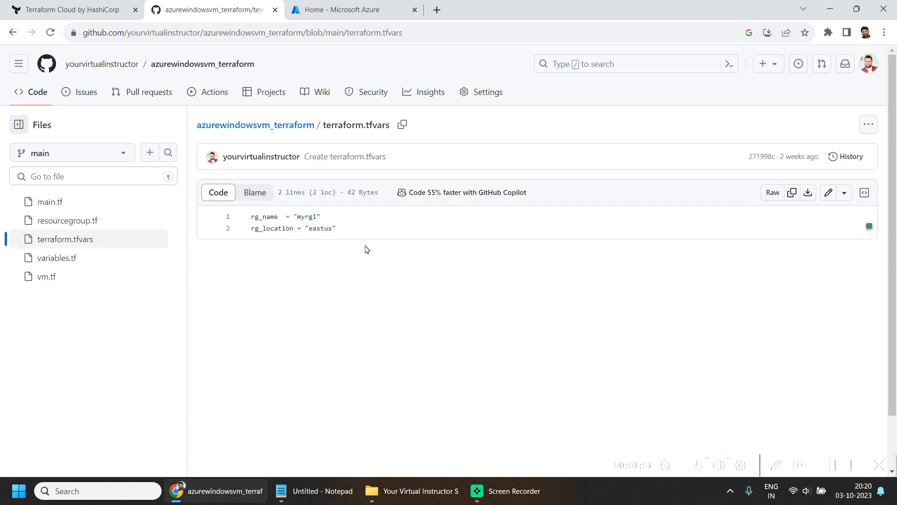
click(61, 261)
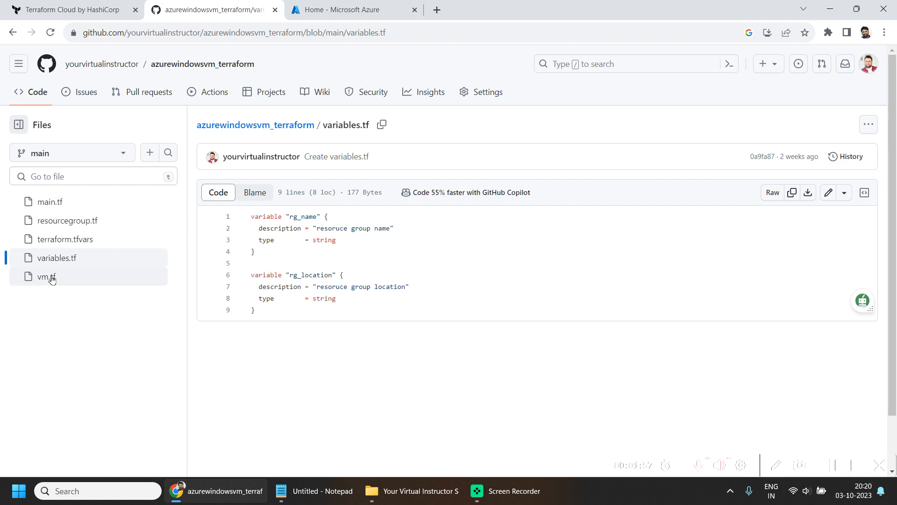
- Examine vm.tf for the virtual network, subnet, network interface and Windows VM definitions
click(52, 278)
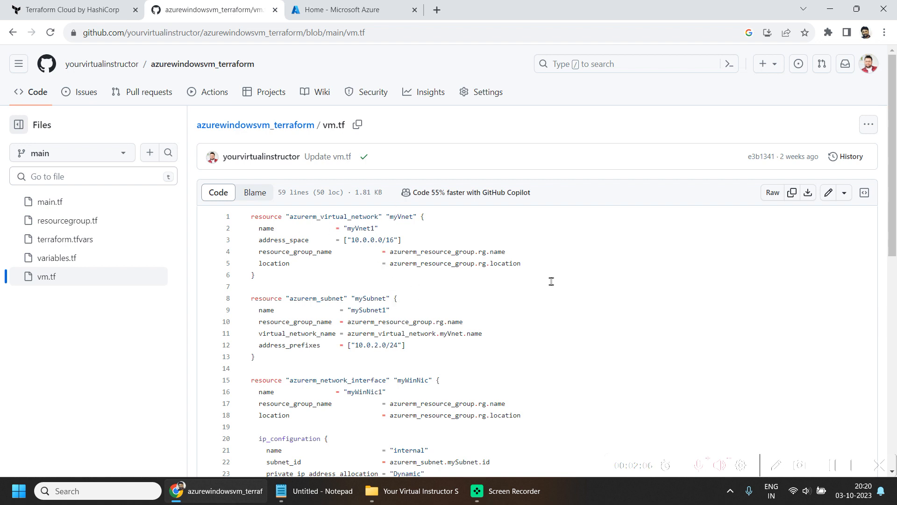
scroll(469, 377, down, 1)
scroll(469, 376, down, 2)
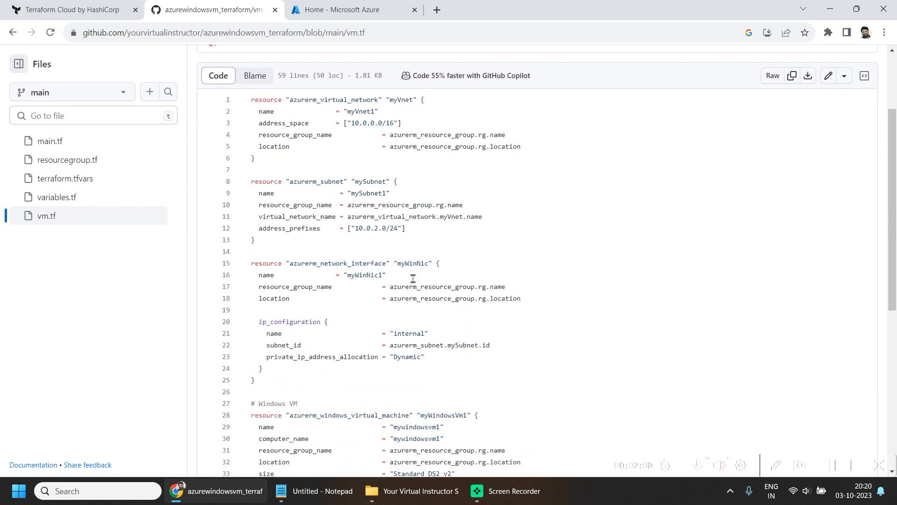
double_click(411, 263)
scroll(494, 344, down, 5)
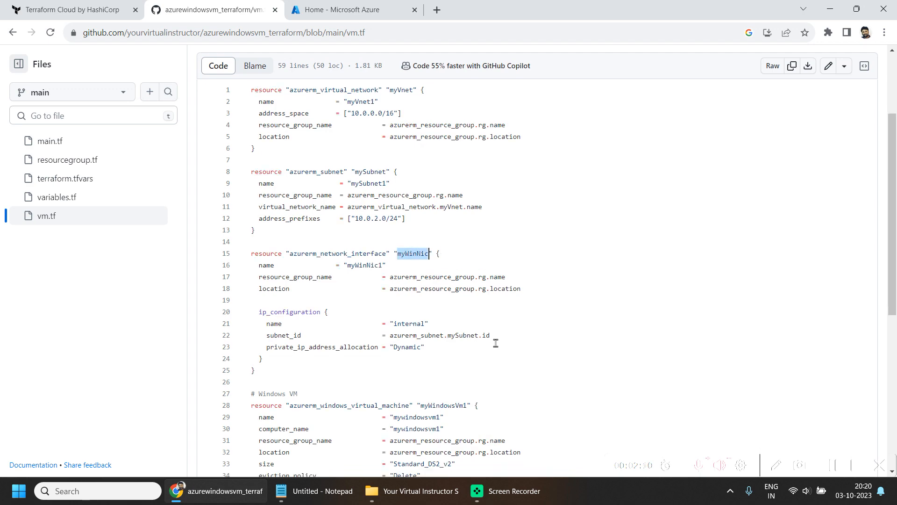
scroll(490, 359, down, 1)
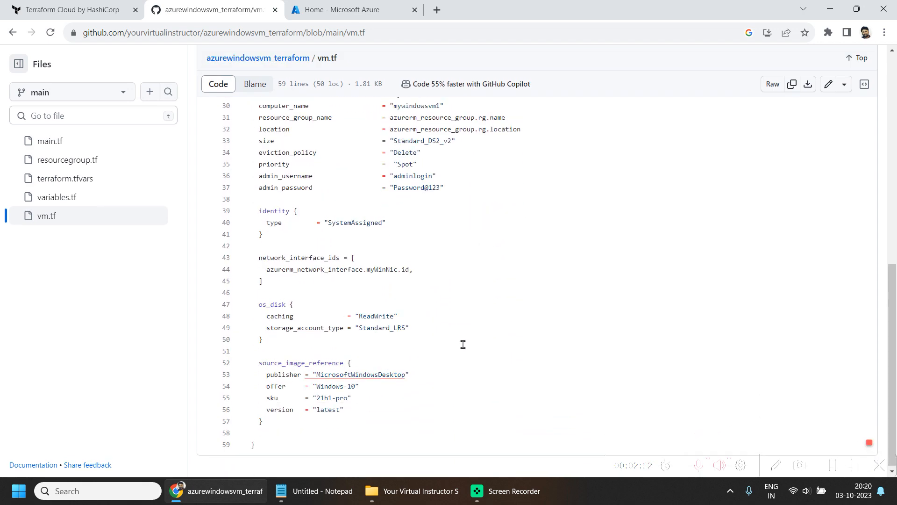
scroll(468, 355, up, 8)
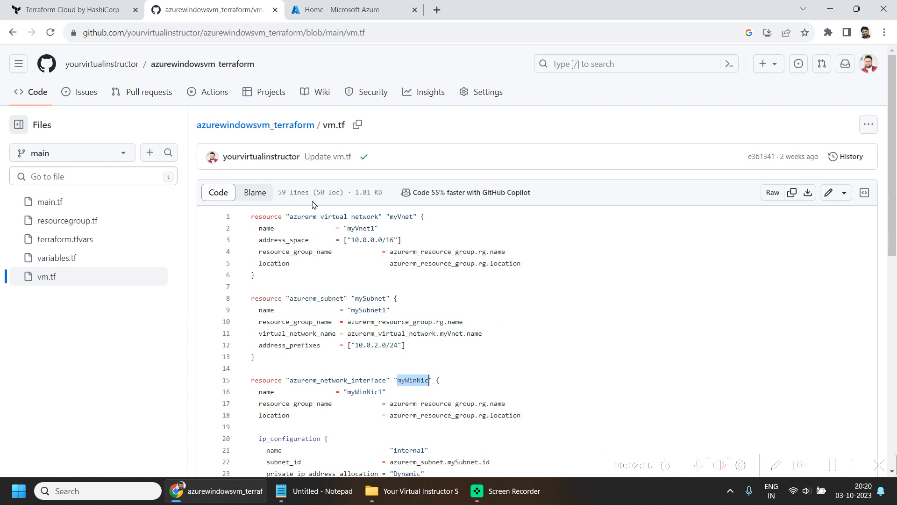
- Sign in to Terraform Cloud with the account credentials already filled in
click(360, 6)
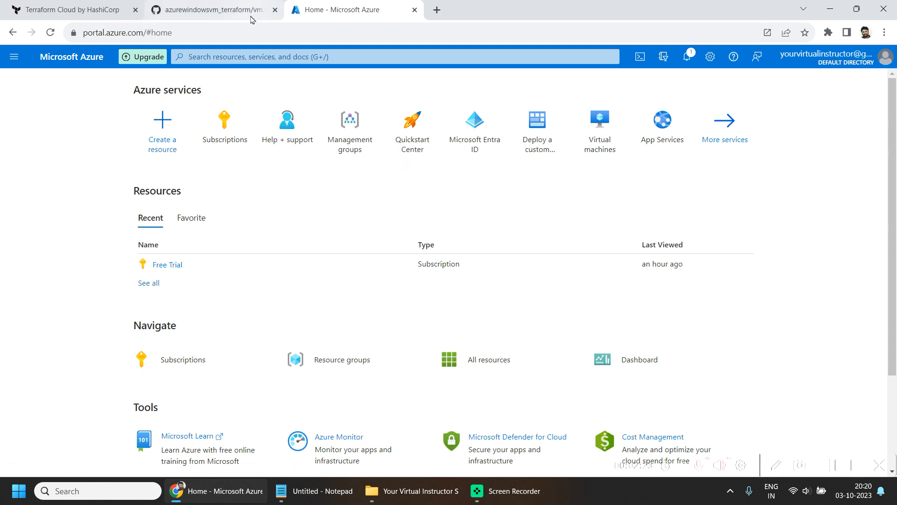
click(838, 461)
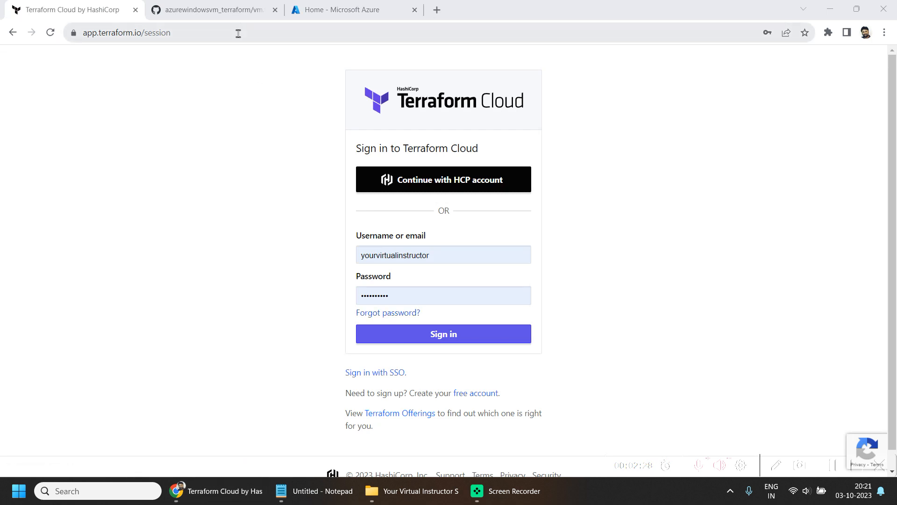
click(177, 29)
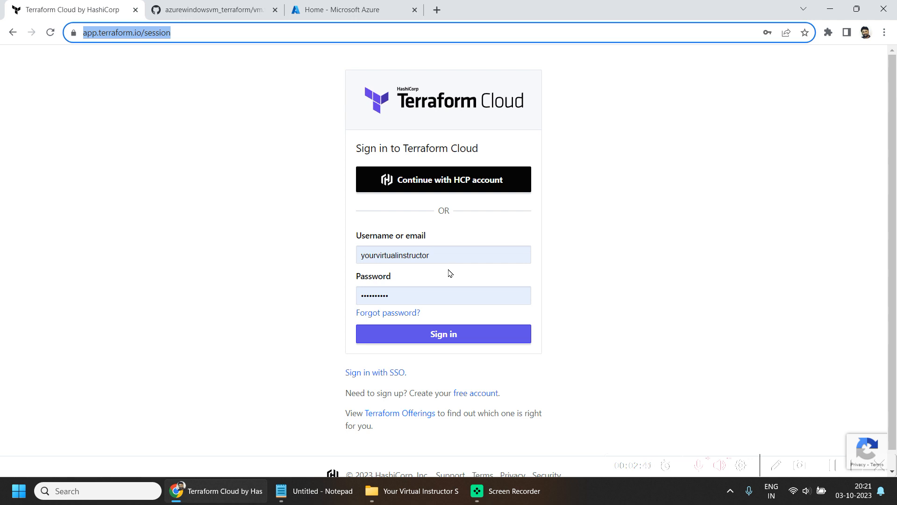
click(468, 334)
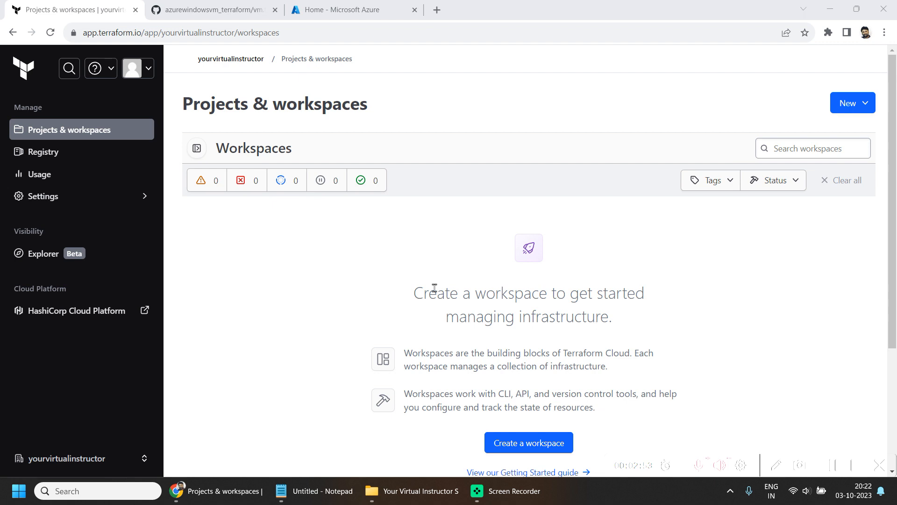
- Open the form for creating a new Terraform Cloud organization
drag(185, 62, 262, 64)
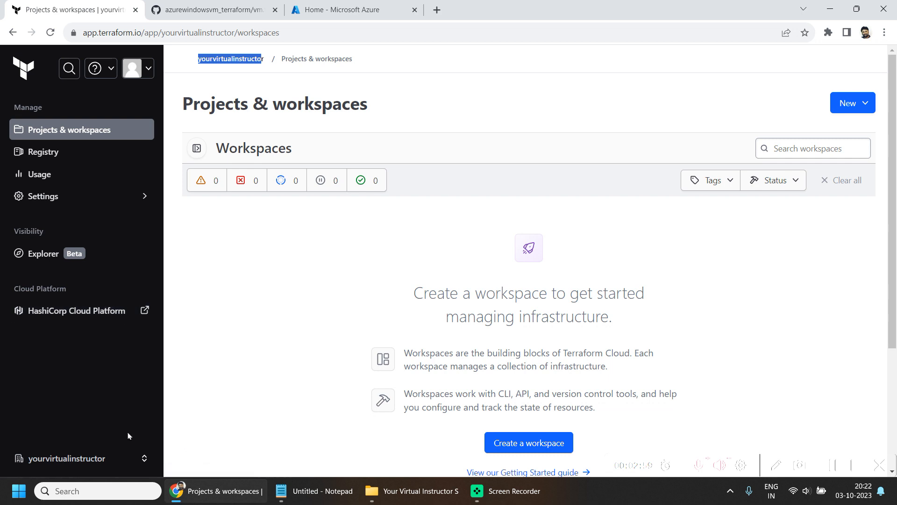
click(143, 462)
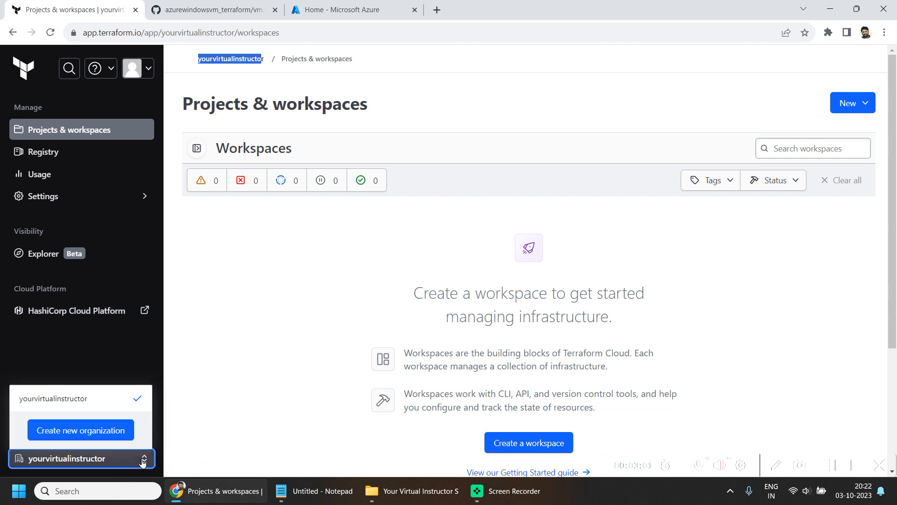
click(107, 437)
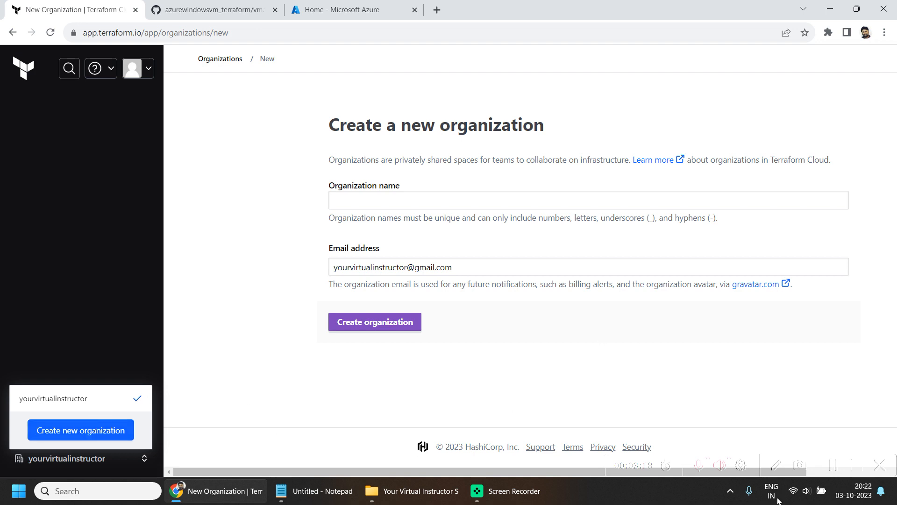
- Try to create the organization with the name mydemoorganization
click(437, 200)
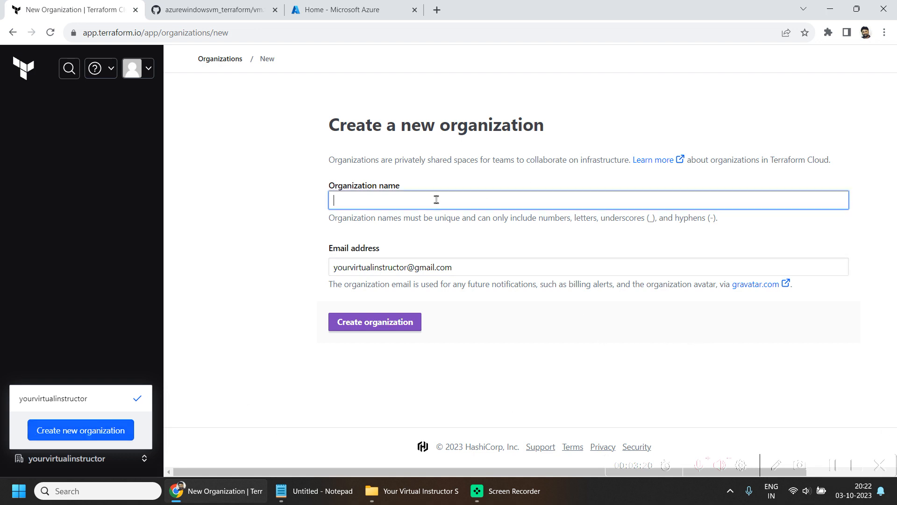
click(508, 385)
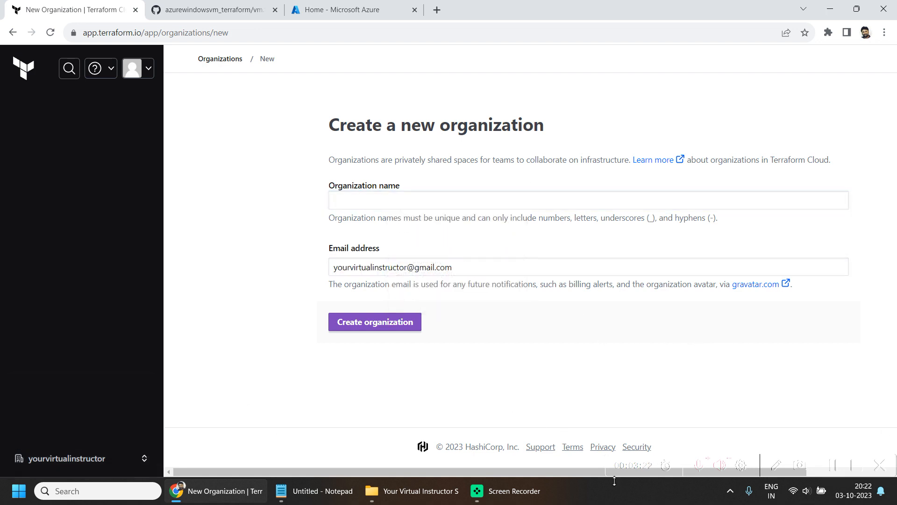
click(835, 469)
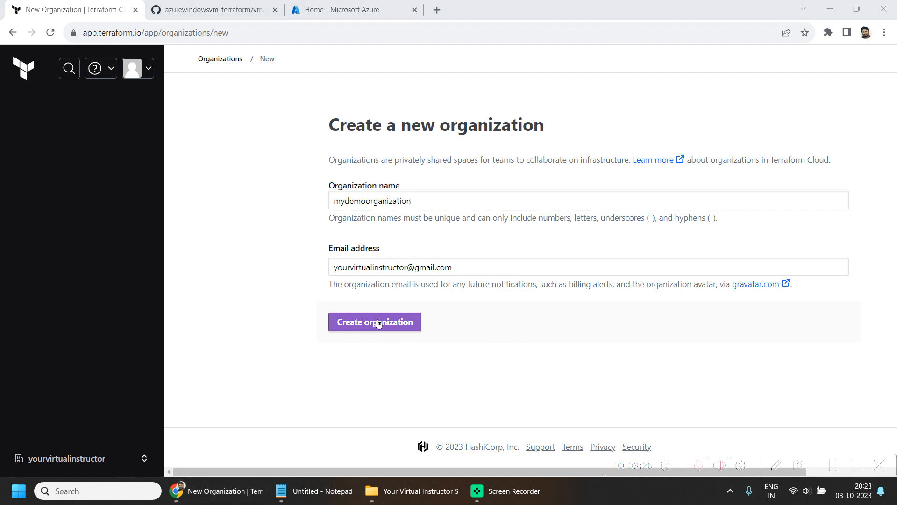
click(378, 323)
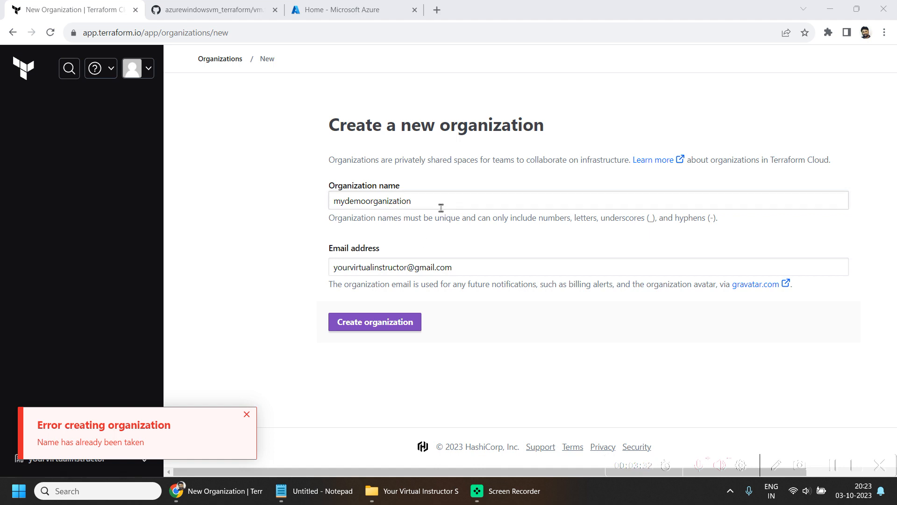
- Change the organization name to yourvirtualinstructordemo and create the organization
click(429, 199)
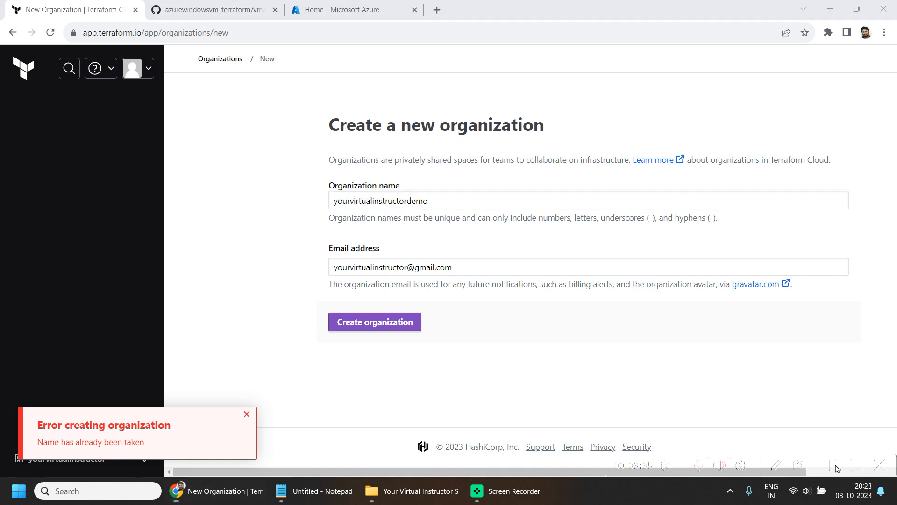
click(387, 330)
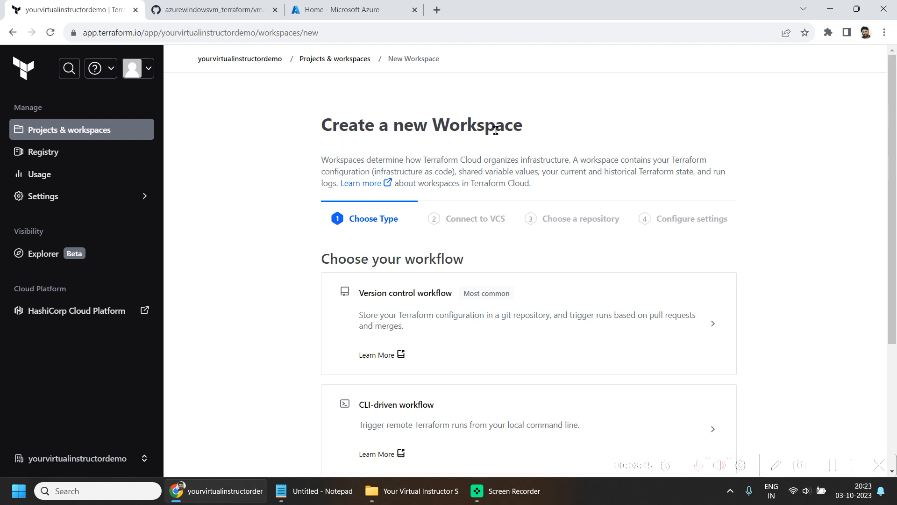
click(835, 467)
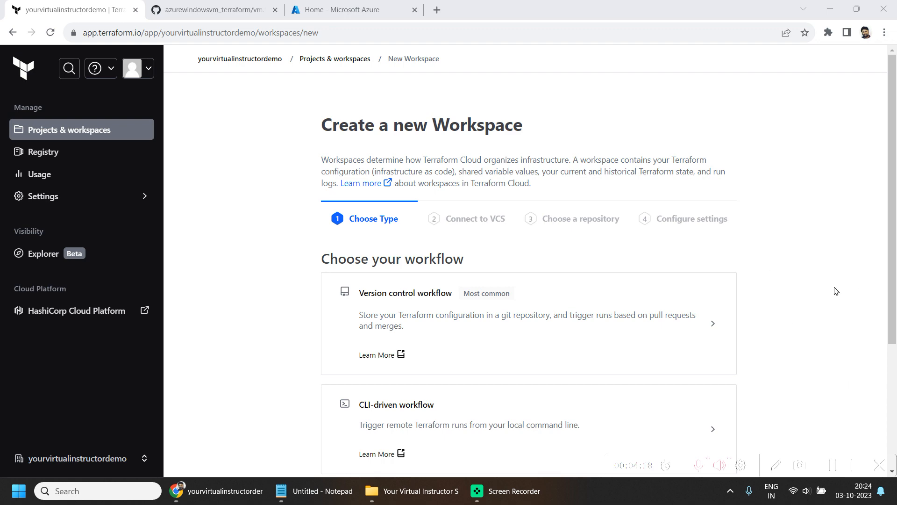
- Choose the version control workflow for the new workspace
scroll(807, 357, down, 3)
scroll(775, 276, down, 1)
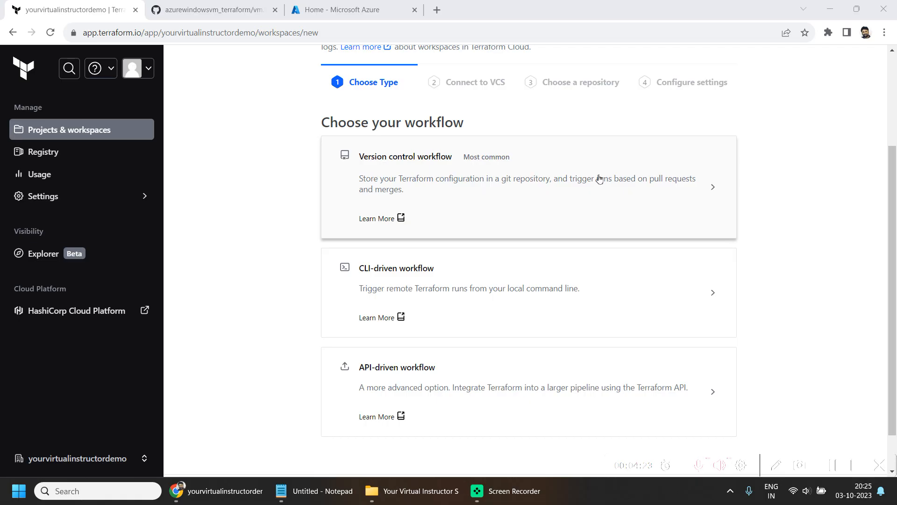
click(597, 200)
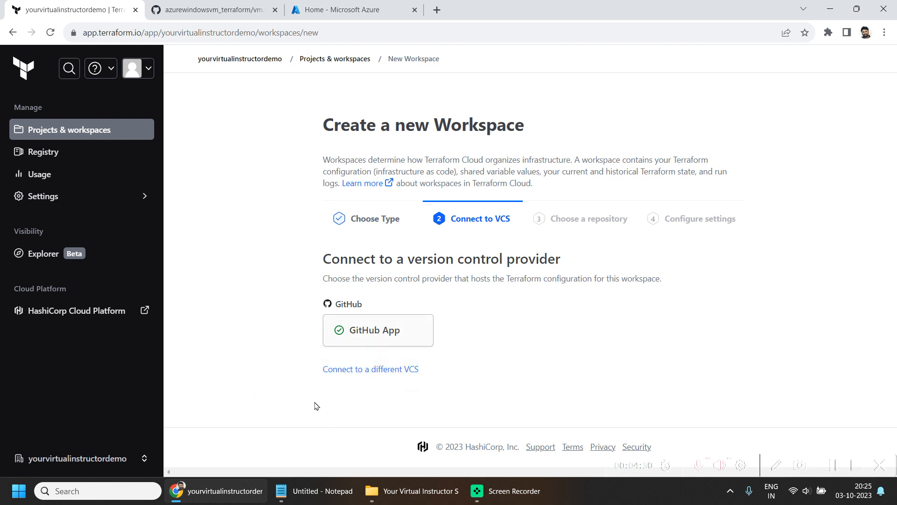
- Start adding a different VCS provider, choosing GitHub.com (Custom)
click(381, 369)
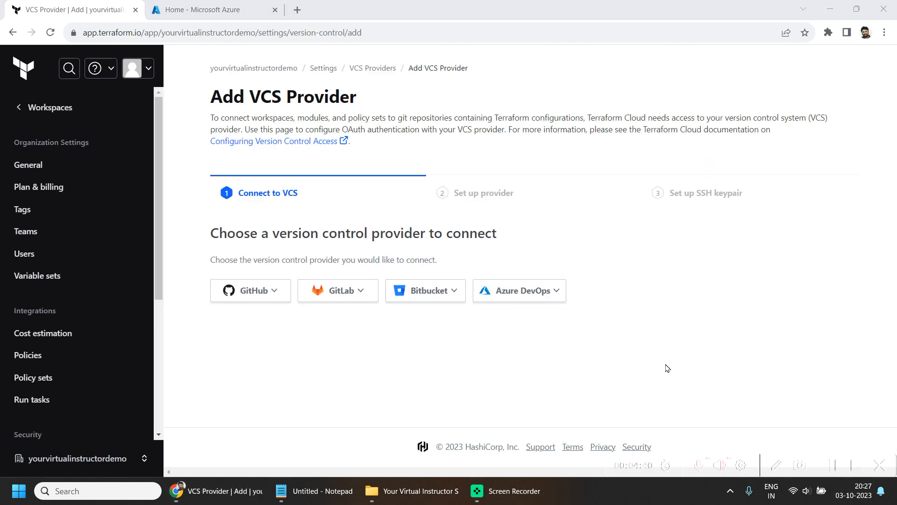
click(240, 294)
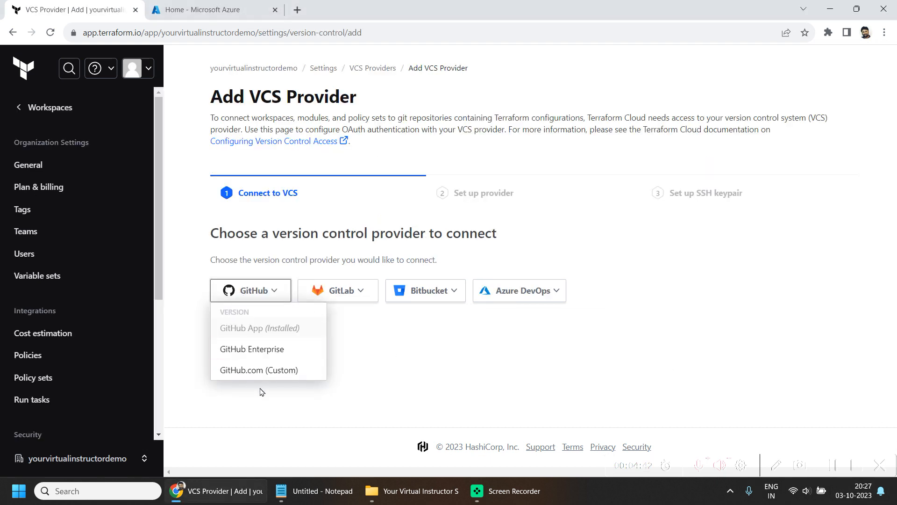
click(270, 373)
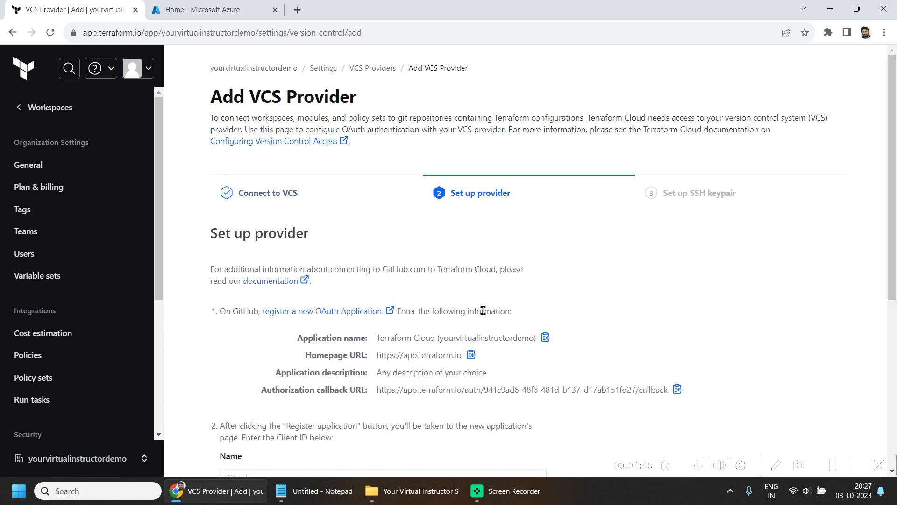
scroll(468, 318, down, 1)
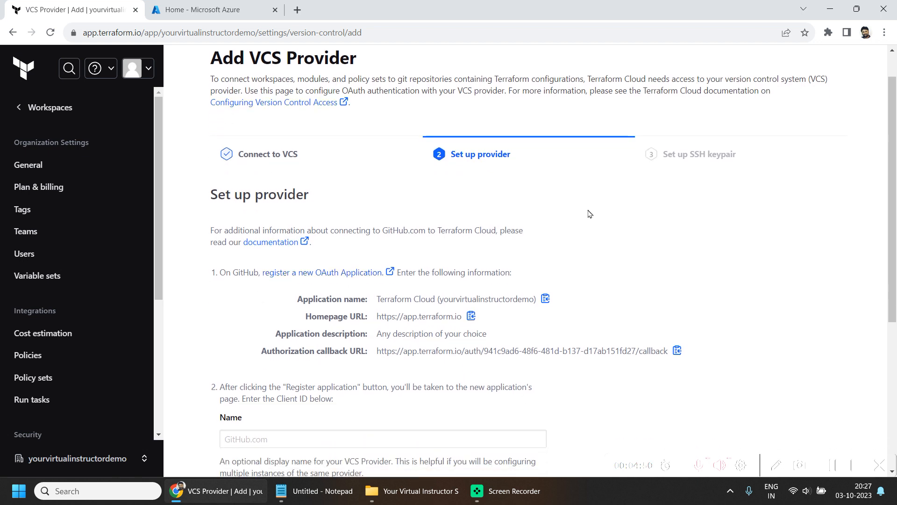
click(296, 275)
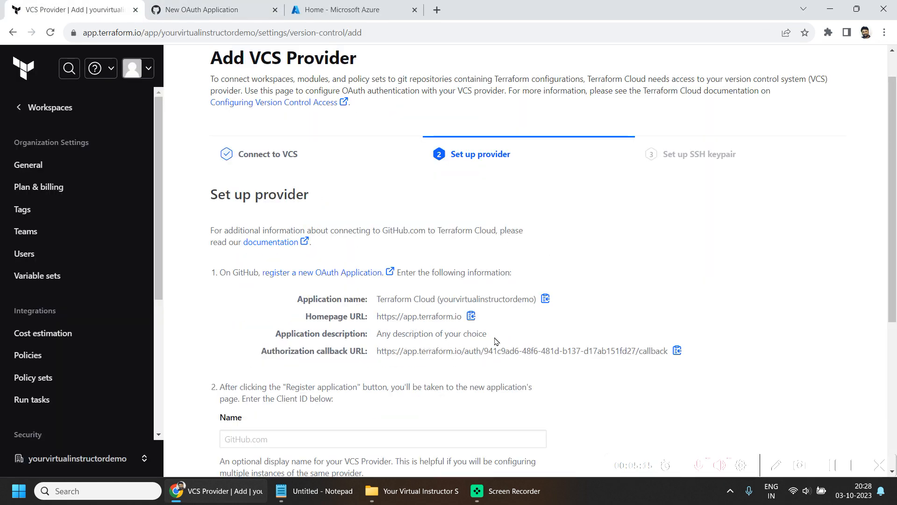
drag(488, 336, 385, 337)
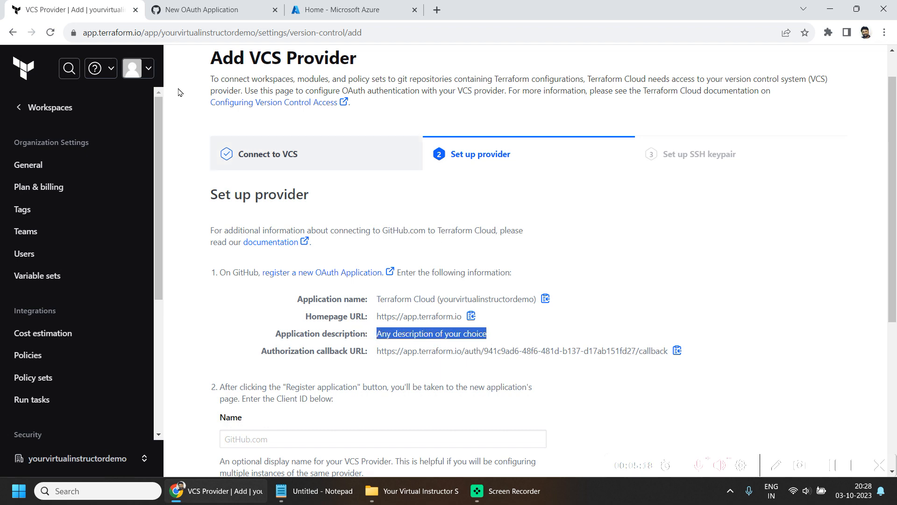
click(201, 9)
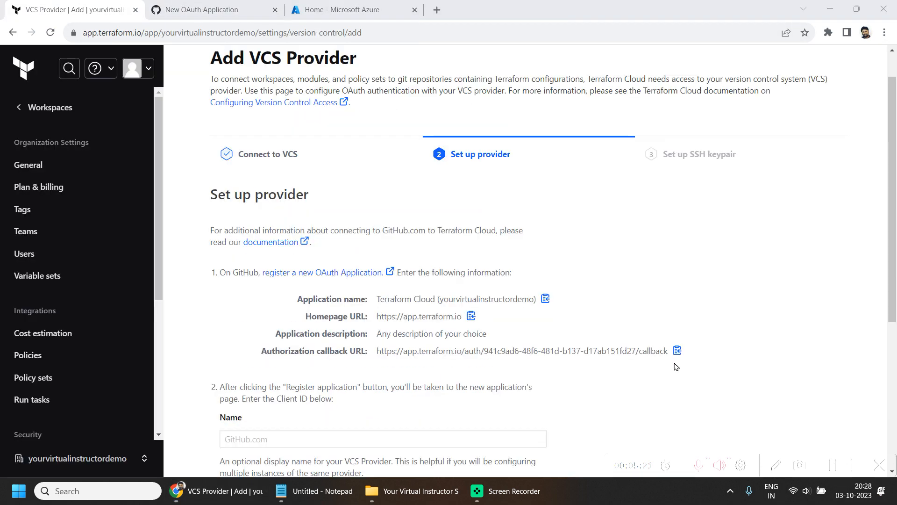
click(678, 351)
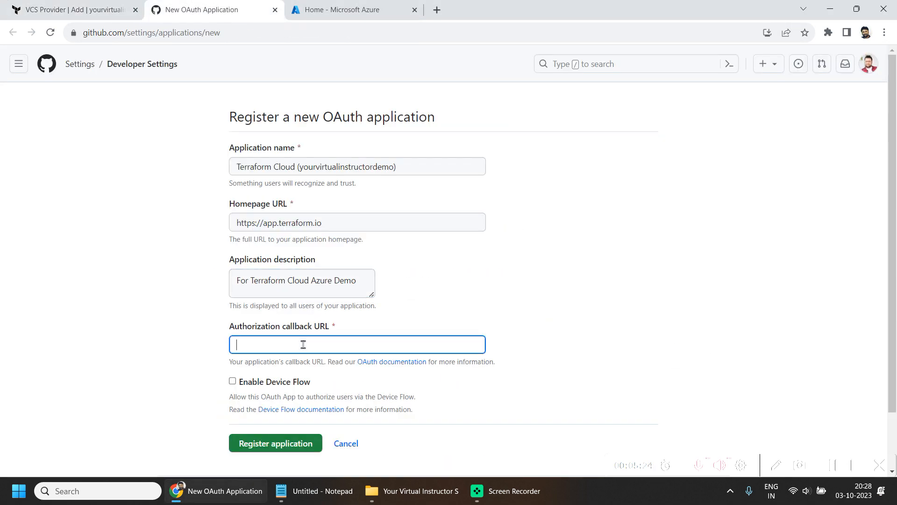
text(https://app.terraform.io/auth/941c9ad6-48f6-481d-b137-d17ab151fd27/callback)
scroll(537, 327, down, 2)
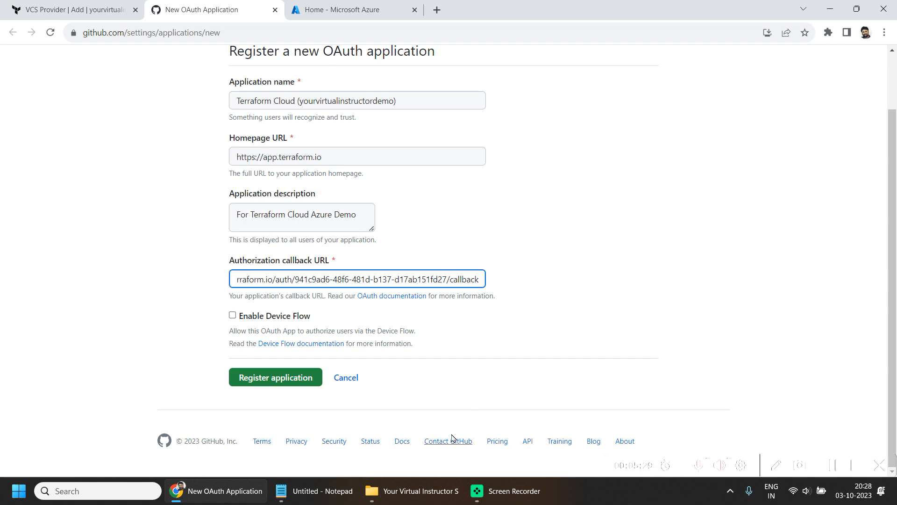
click(285, 382)
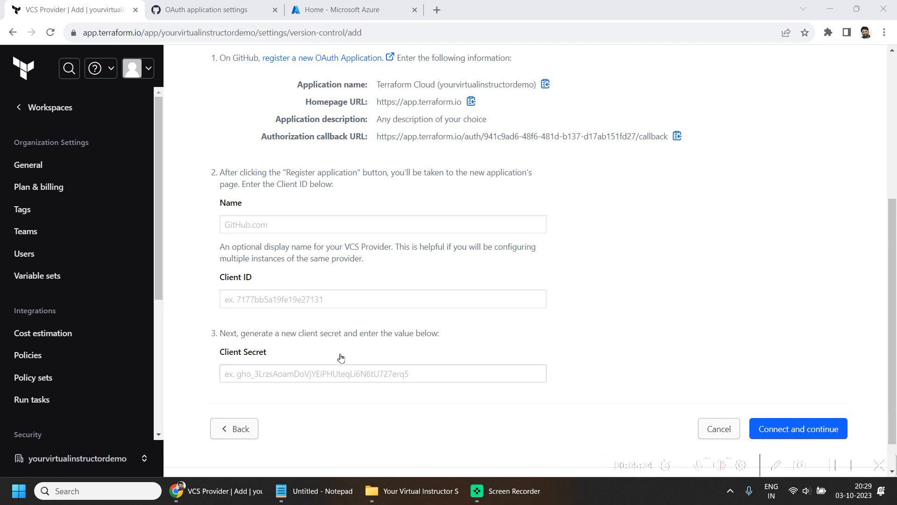
- Name the VCS provider GitHubAzure and fill in its client ID copied from the GitHub OAuth application
click(277, 224)
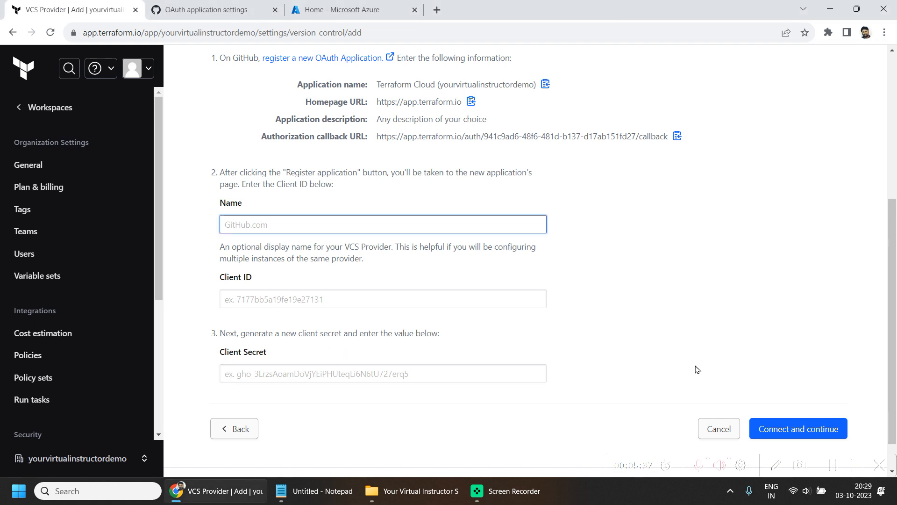
text(Git)
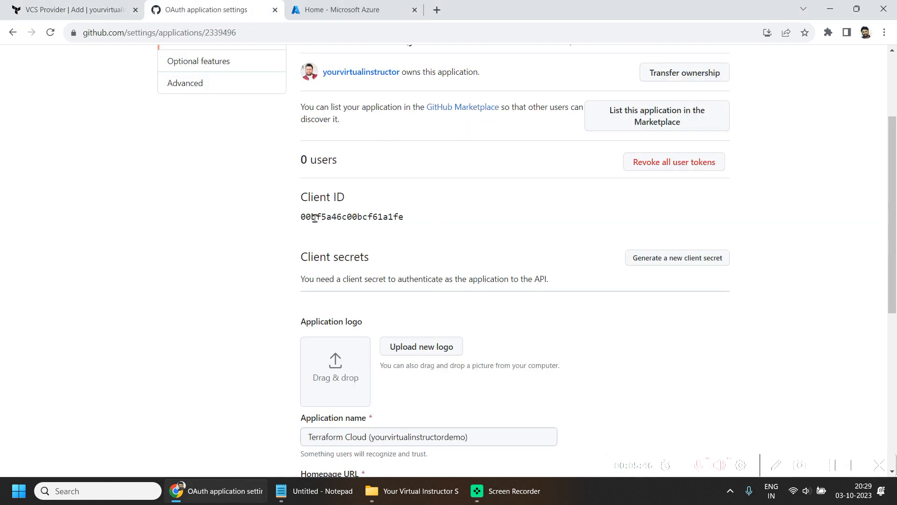
double_click(315, 219)
key(ctrl+c)
click(75, 9)
click(277, 298)
key(ctrl+v)
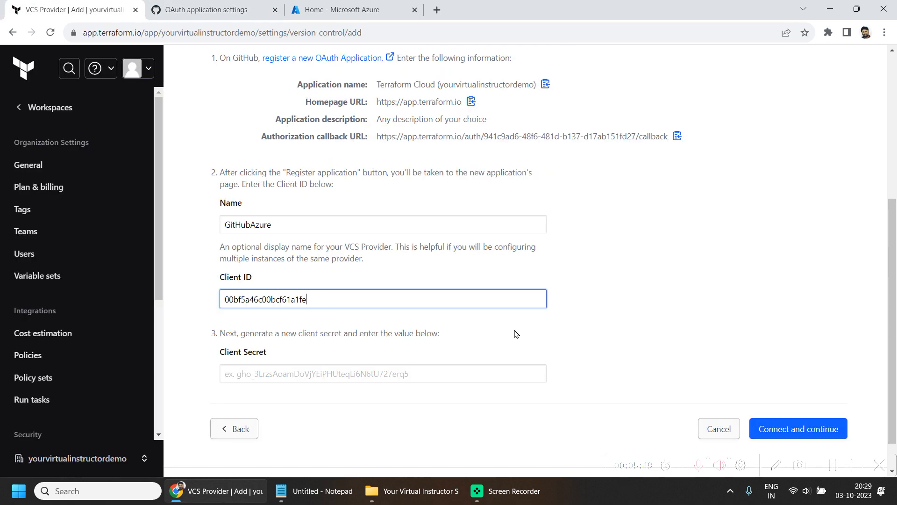
- Generate a new client secret for the GitHub OAuth application and update the application
click(279, 10)
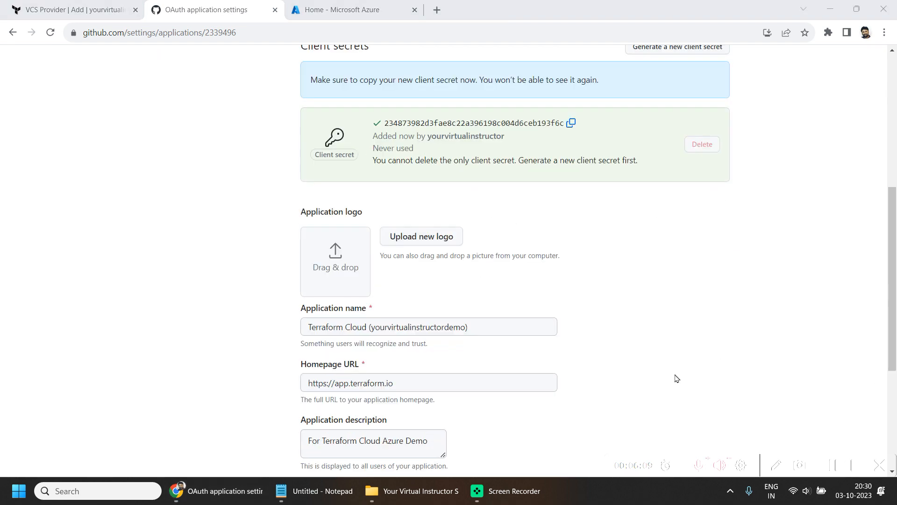
scroll(673, 379, down, 4)
scroll(509, 345, down, 1)
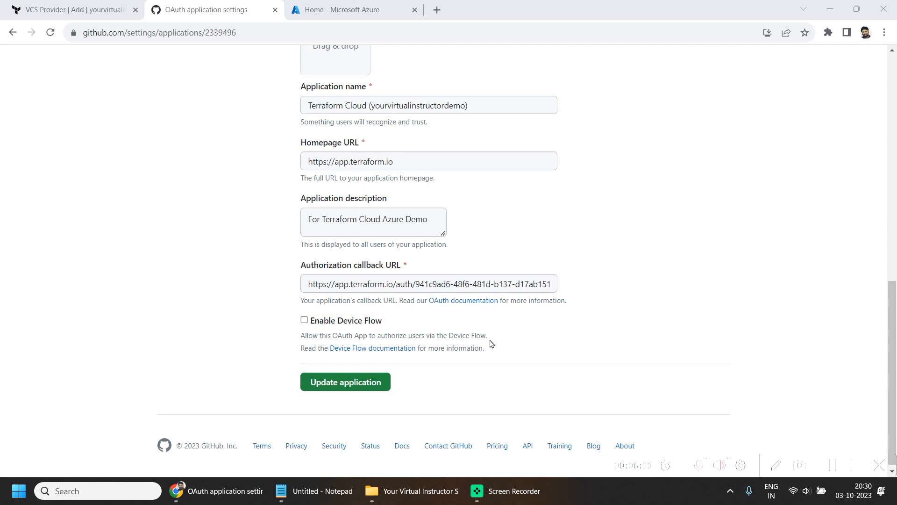
click(326, 372)
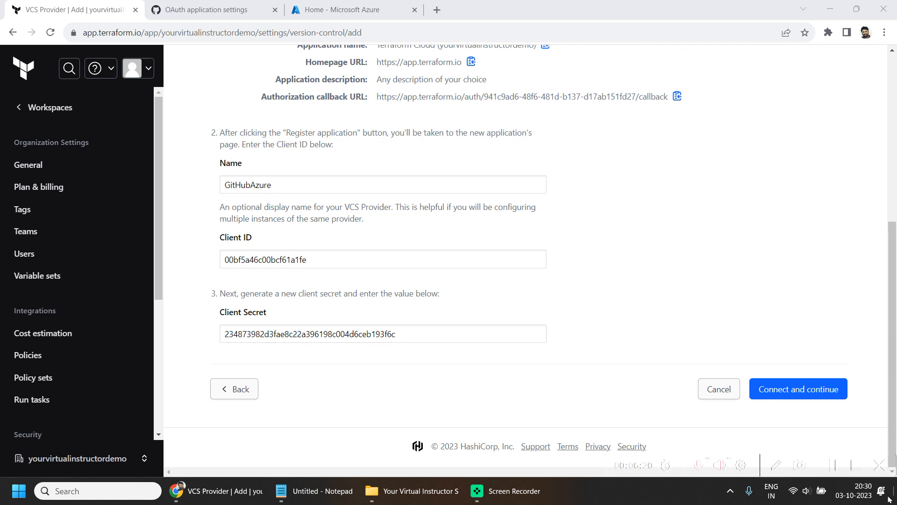
- Connect the provider with the generated client secret, authorize Terraform Cloud on GitHub and finish without an SSH keypair
click(792, 395)
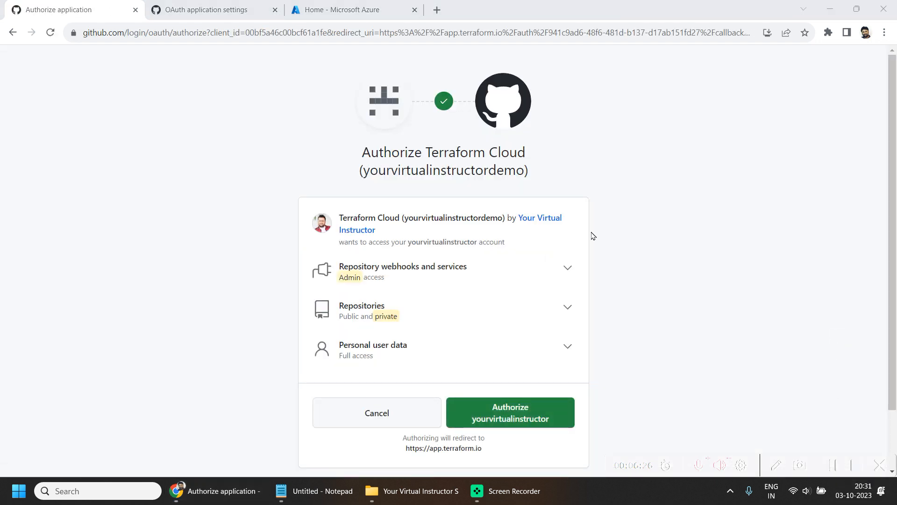
click(523, 422)
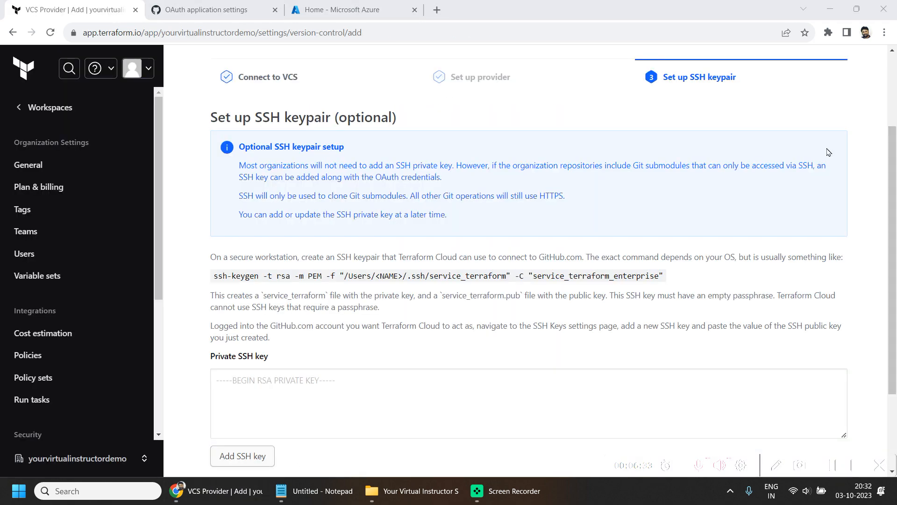
scroll(411, 337, down, 3)
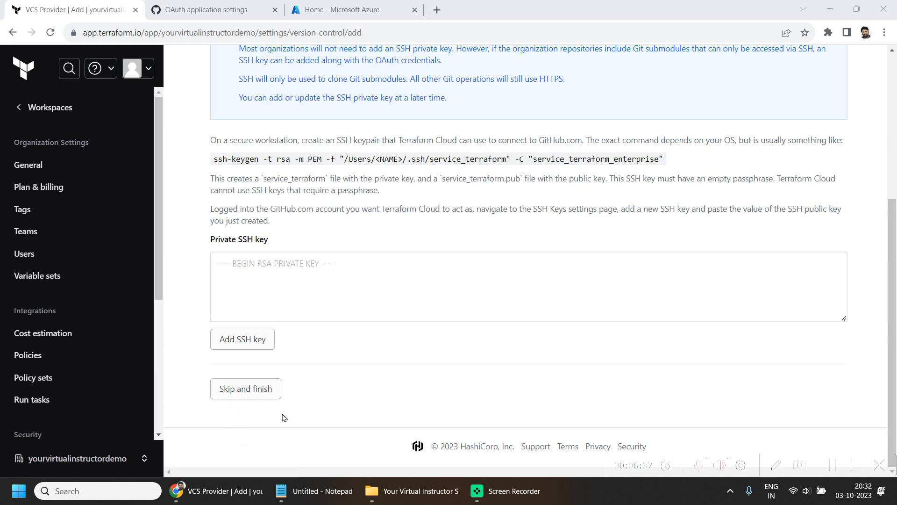
click(243, 395)
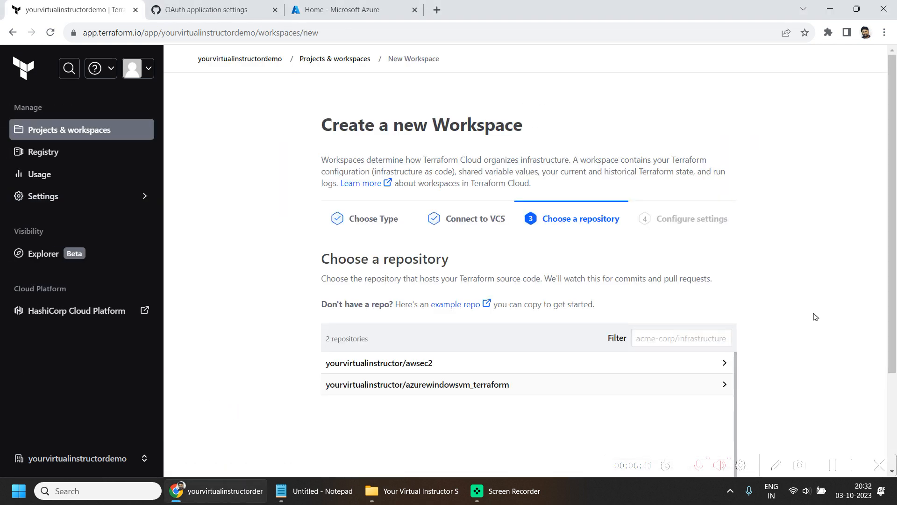
- Choose the azurewindowsvm_terraform repository as the source for the new workspace
click(834, 468)
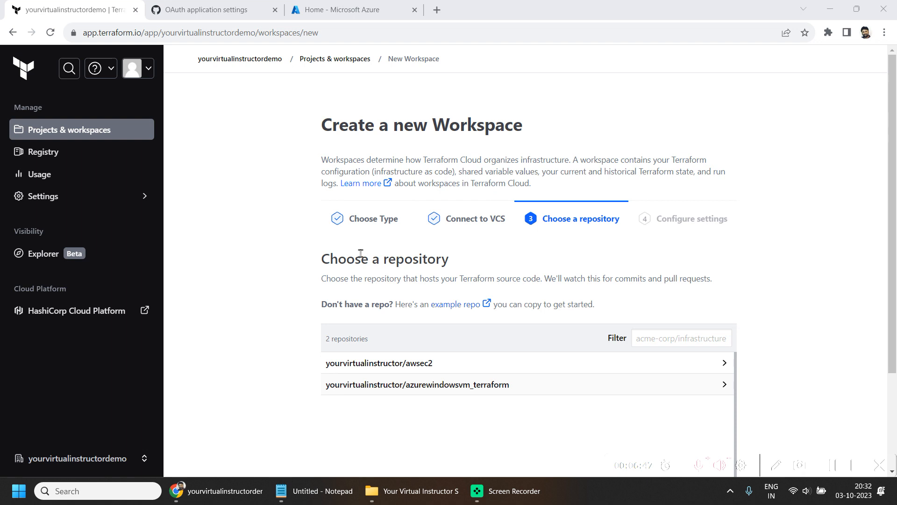
scroll(538, 264, down, 1)
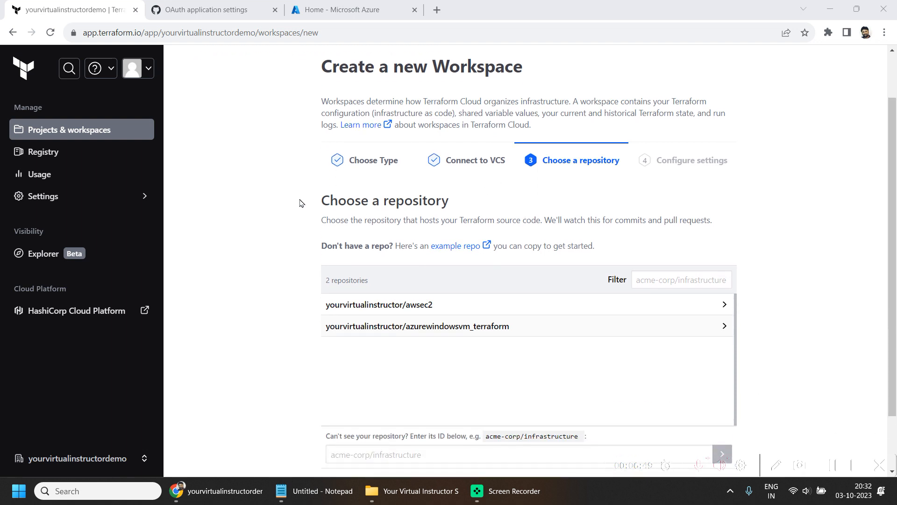
drag(322, 197, 450, 200)
scroll(663, 265, down, 1)
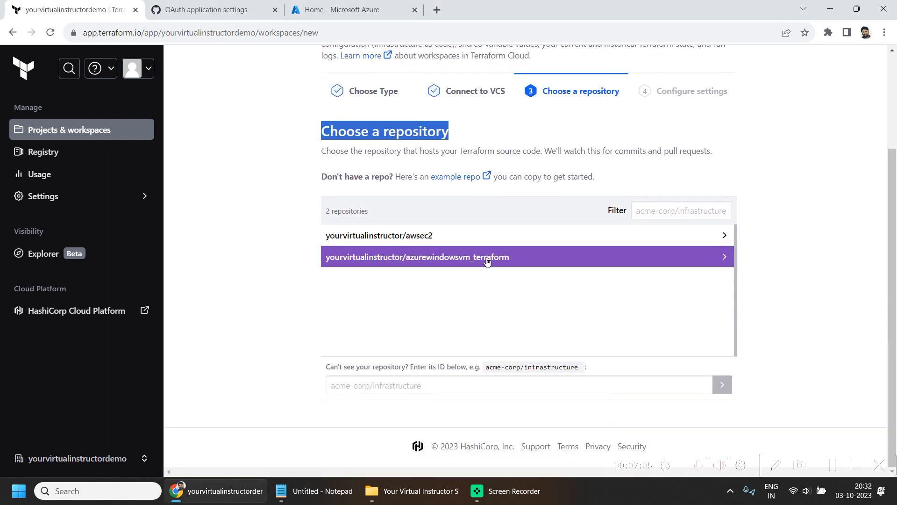
click(486, 259)
- Keep azurewindowsvm_terraform as the workspace name and expand the advanced options to check the apply method
double_click(471, 173)
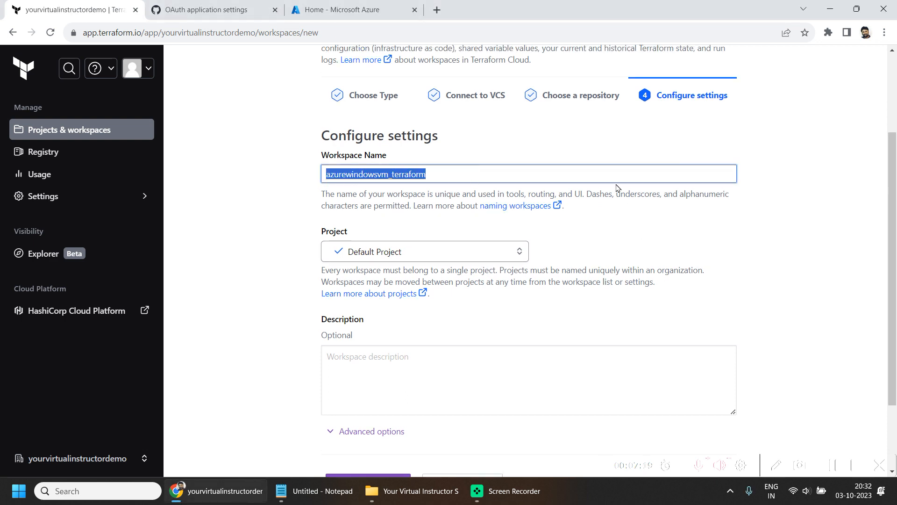
scroll(608, 231, down, 2)
click(366, 335)
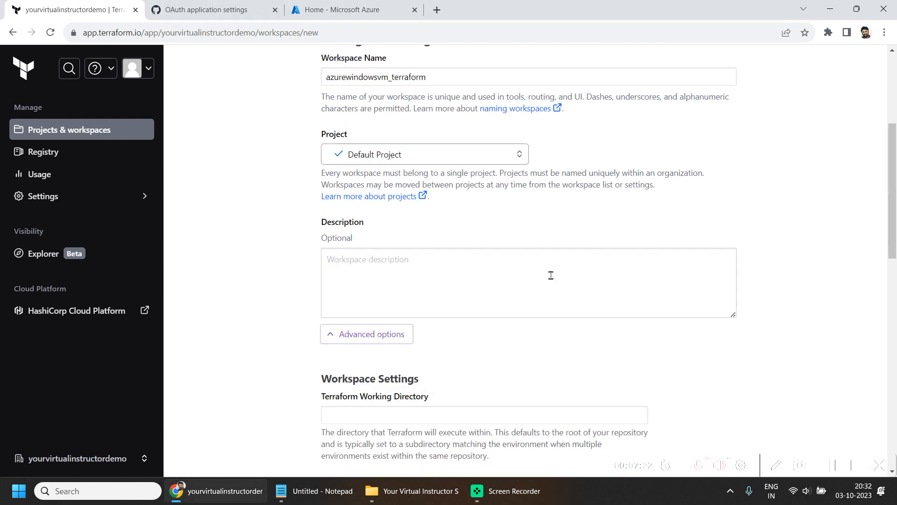
scroll(687, 323, down, 5)
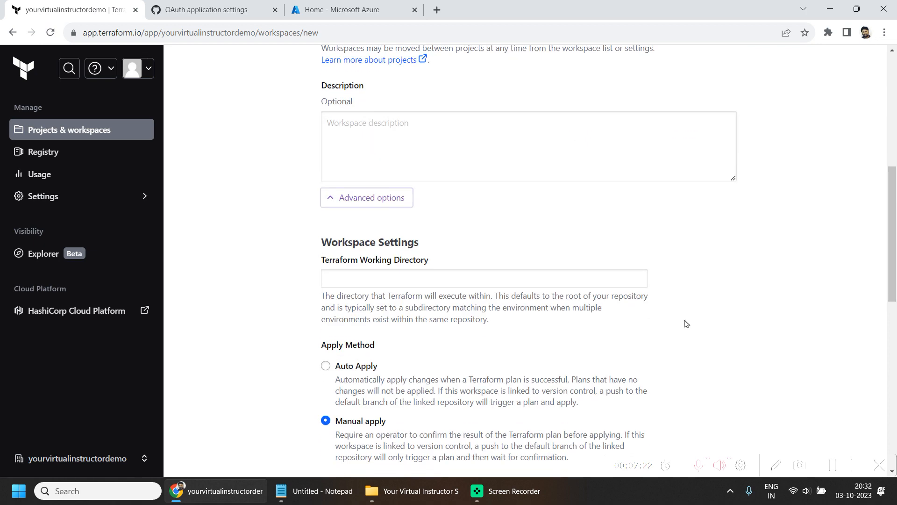
click(836, 468)
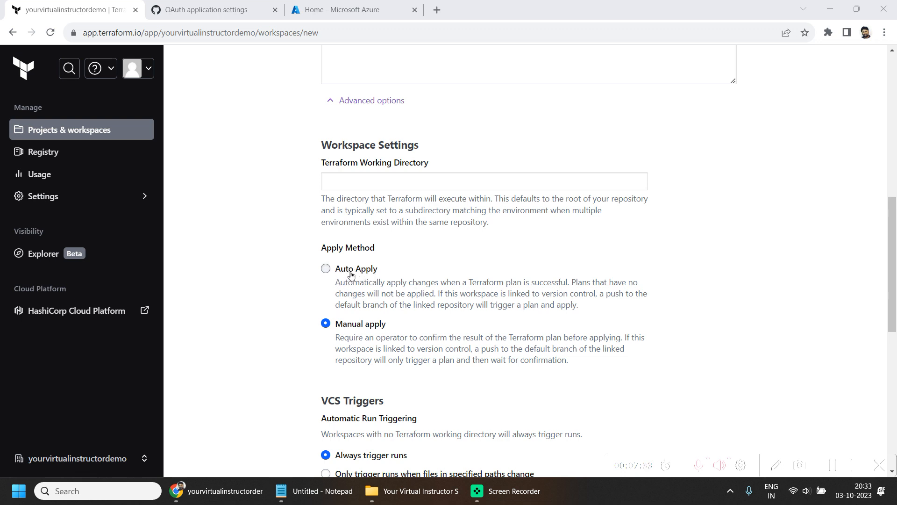
- Examine resourcegroup.tf and vm.tf in the azurewindowsvm_terraform GitHub repository, including the Windows VM's size setting
click(208, 9)
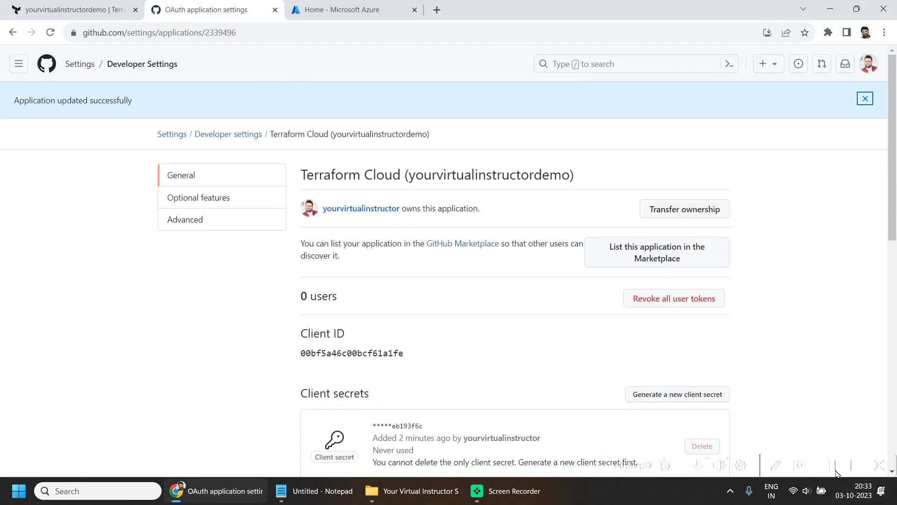
click(836, 471)
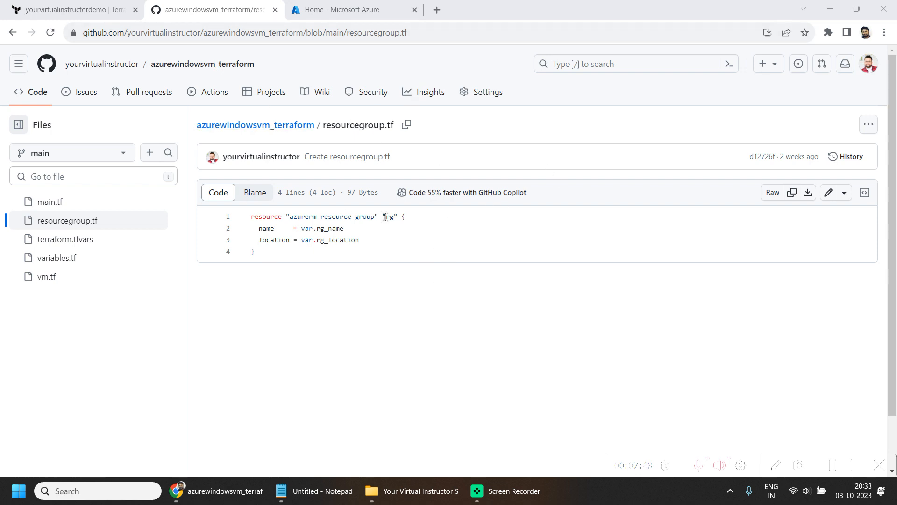
click(343, 243)
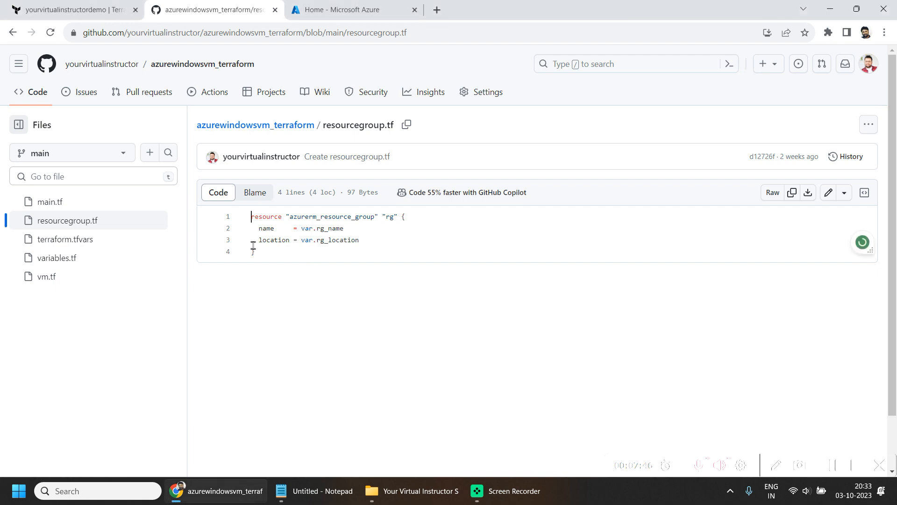
click(42, 284)
scroll(561, 406, down, 4)
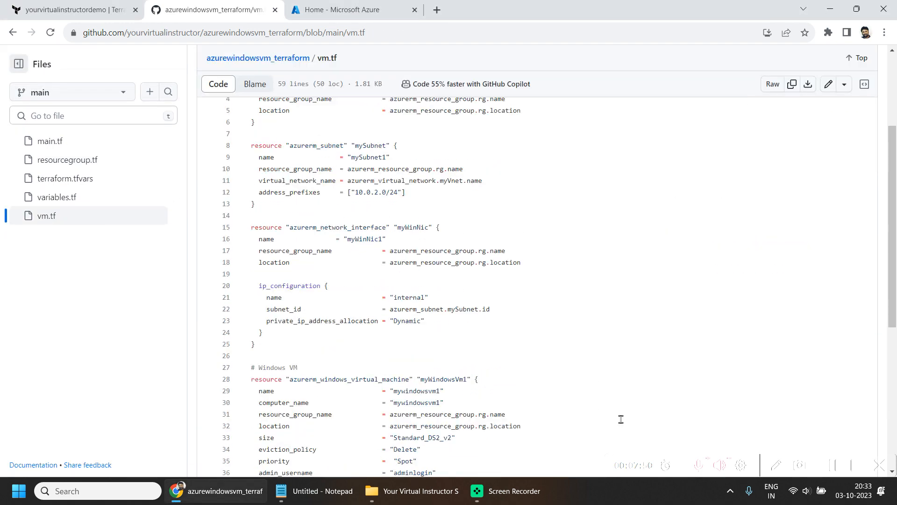
scroll(604, 377, down, 4)
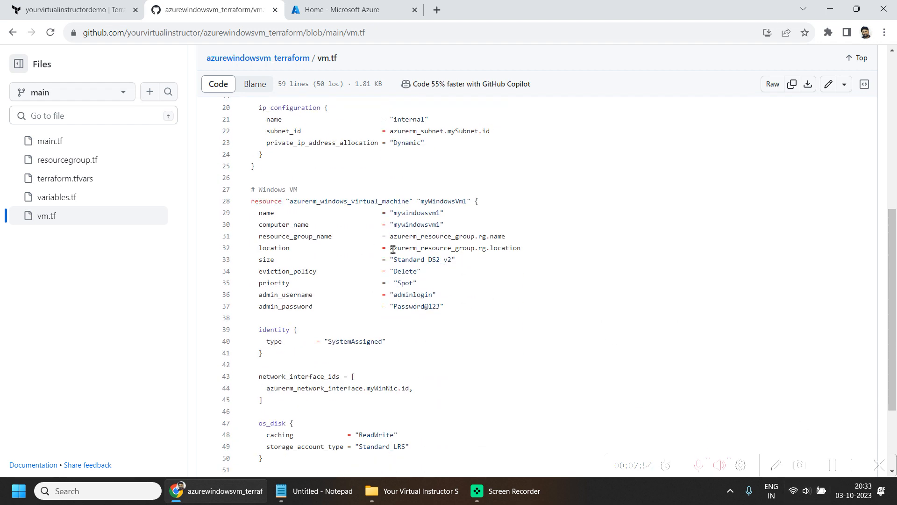
double_click(413, 260)
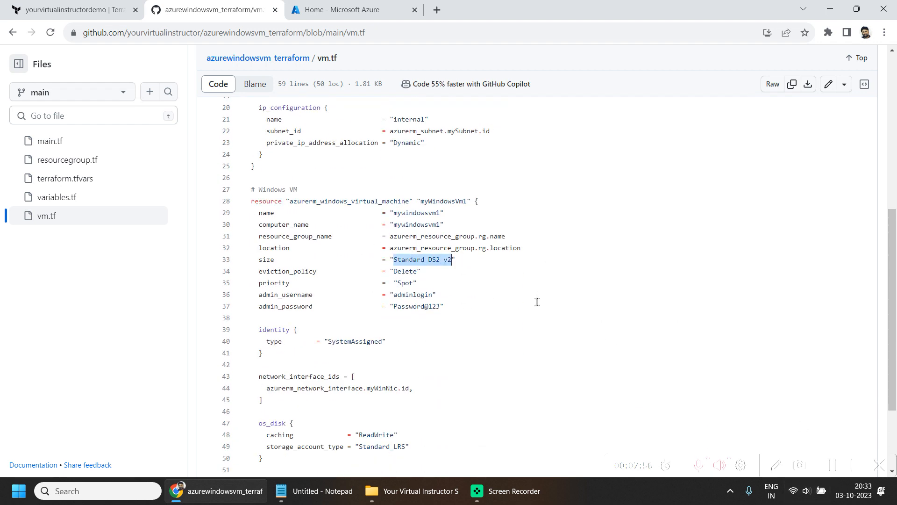
- Create the workspace in Terraform Cloud with Manual apply, Always trigger runs and automatic speculative plans
click(77, 8)
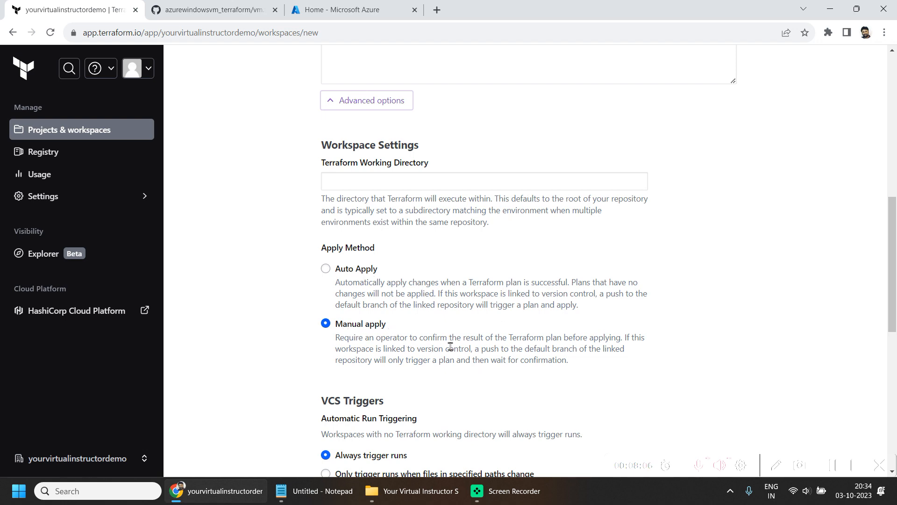
scroll(450, 346, down, 6)
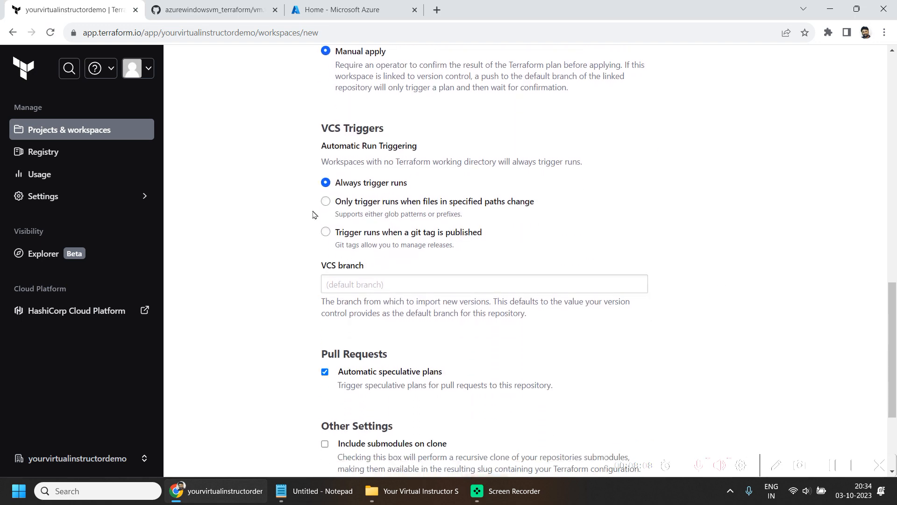
drag(322, 145, 418, 145)
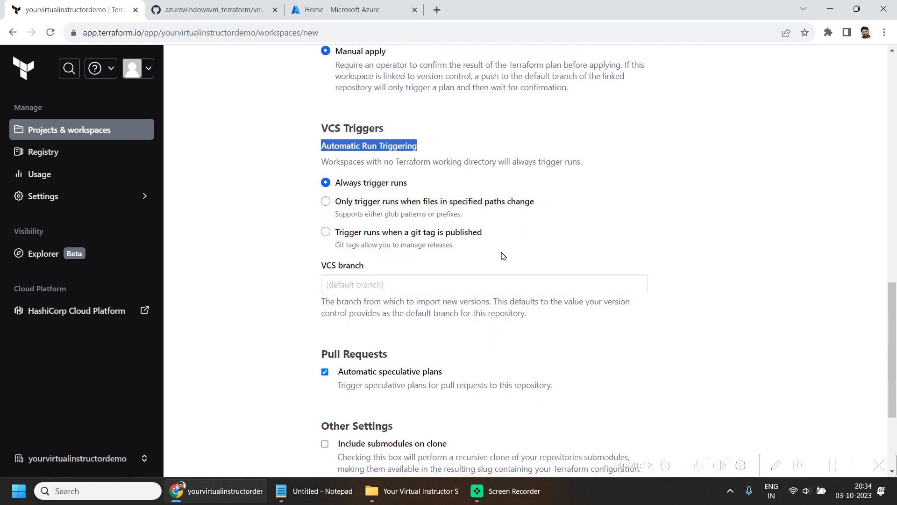
scroll(490, 232, down, 4)
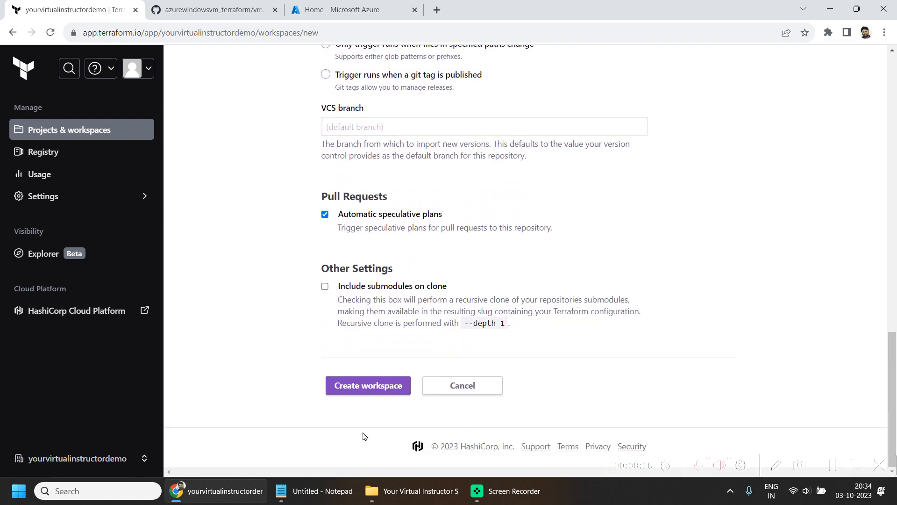
click(372, 389)
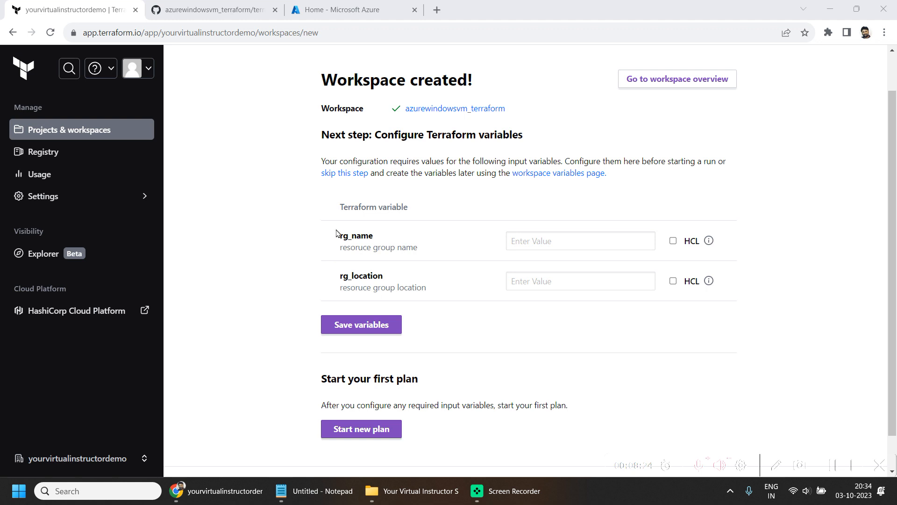
- Compare the workspace's required rg_name and rg_location variables with the values defined in the repository's terraform.tfvars
drag(337, 233, 374, 241)
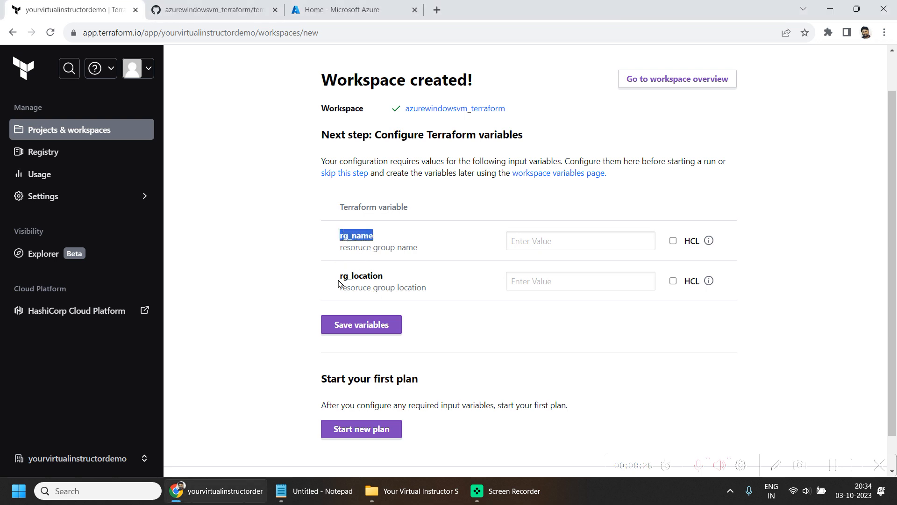
click(515, 281)
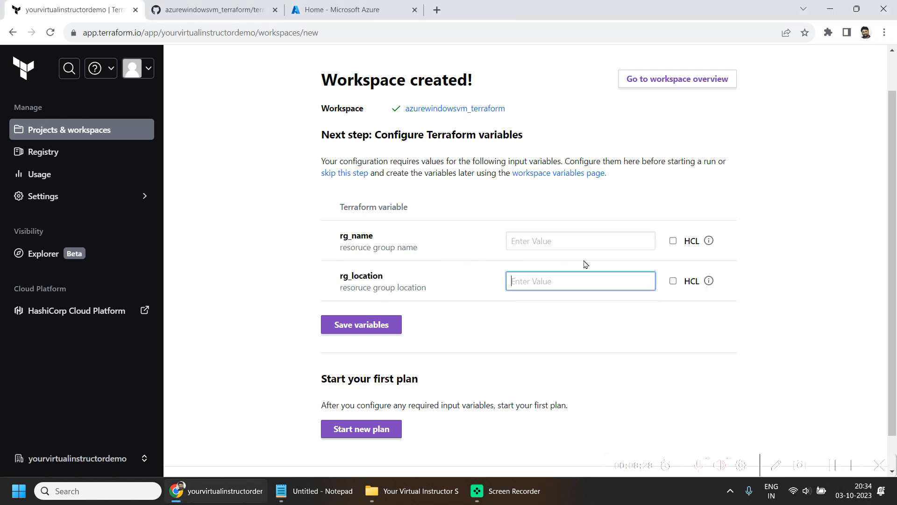
click(571, 246)
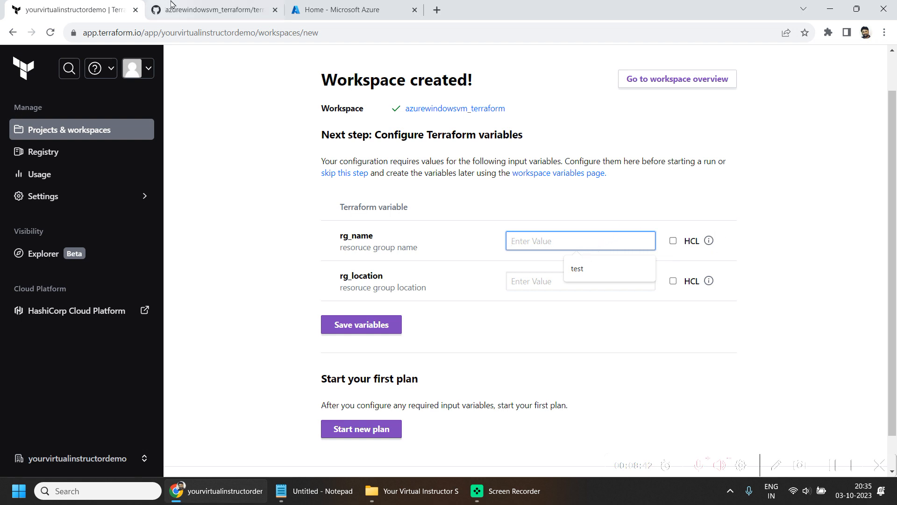
click(218, 7)
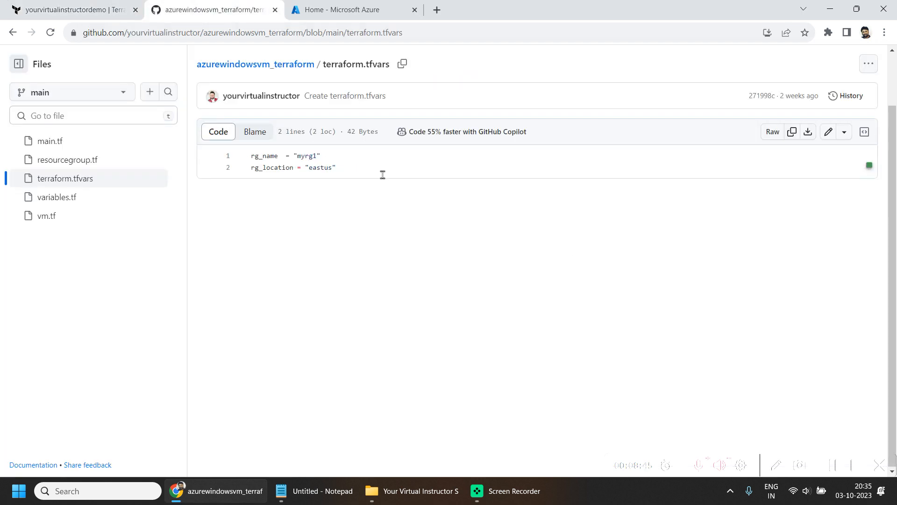
drag(368, 174, 246, 161)
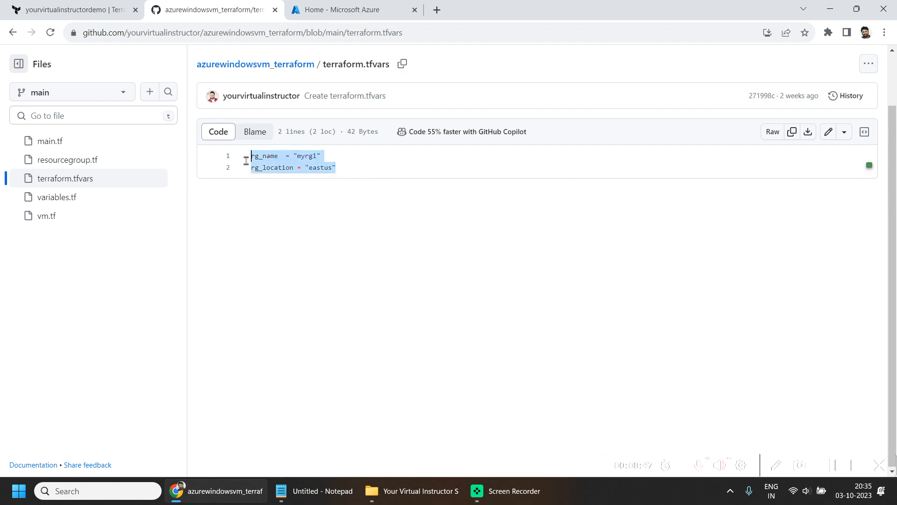
click(140, 3)
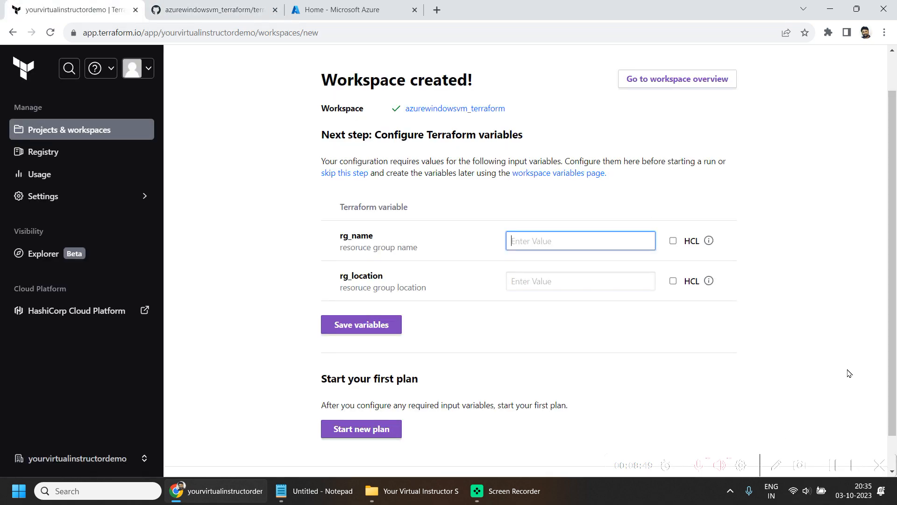
scroll(595, 264, down, 1)
scroll(629, 316, up, 2)
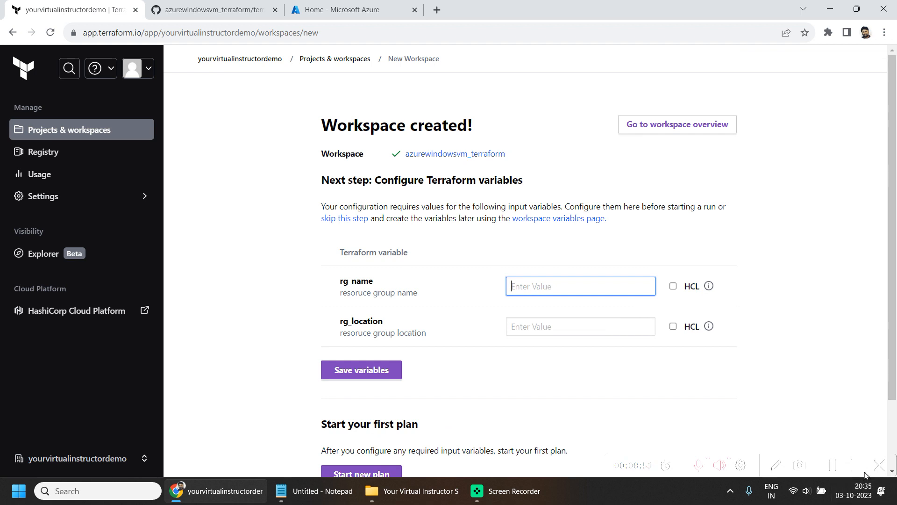
- Skip entering the rg_name and rg_location variables and open the azurewindowsvm_terraform workspace overview
click(841, 466)
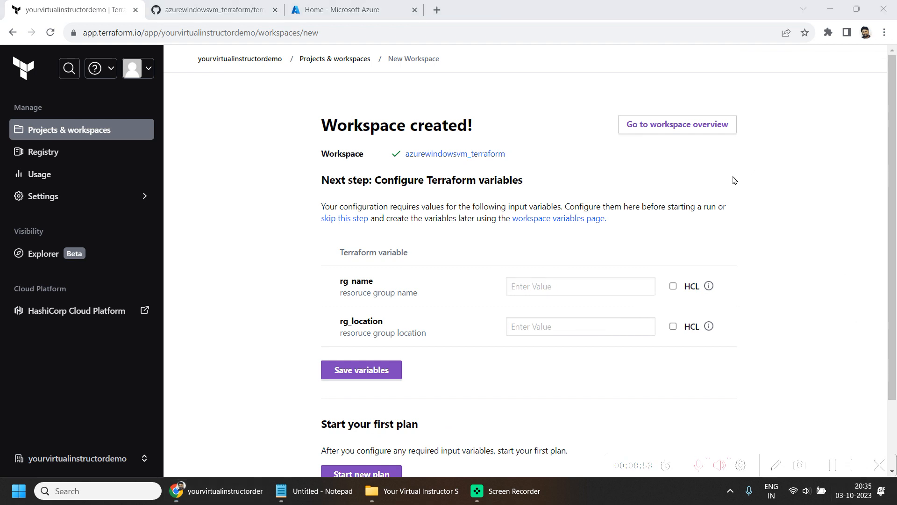
click(683, 126)
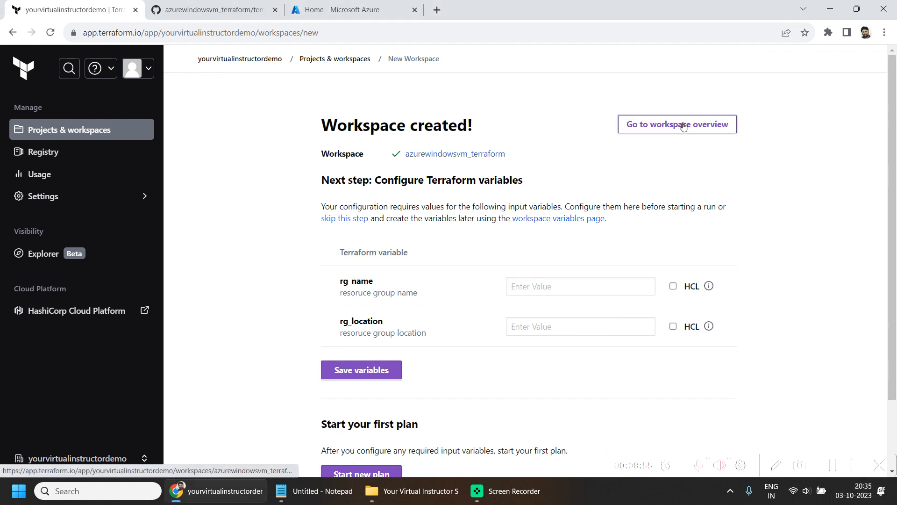
click(683, 126)
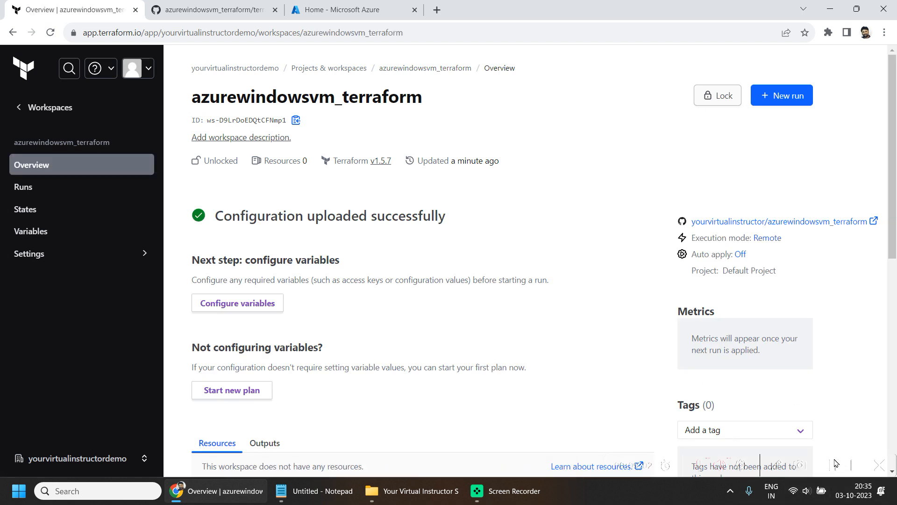
click(836, 463)
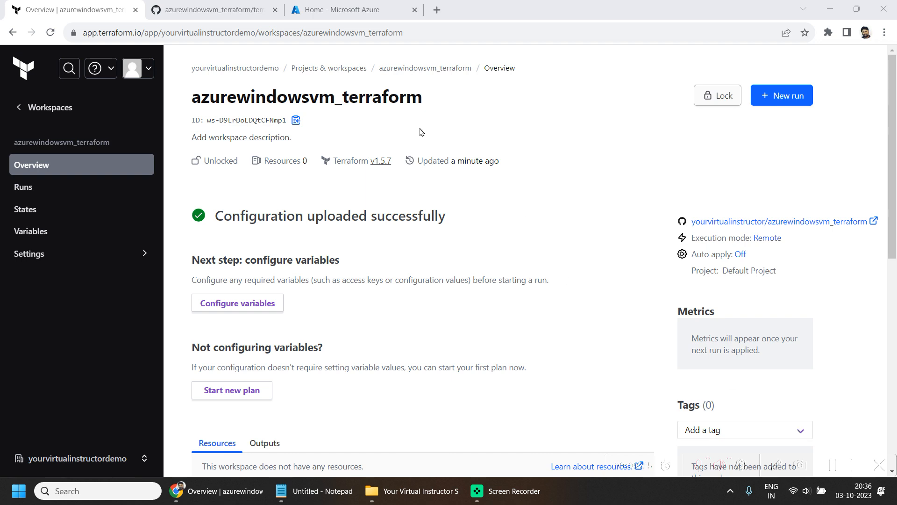
- Switch to the Azure portal and open the app registrations of the Default Directory in Microsoft Entra ID
click(366, 6)
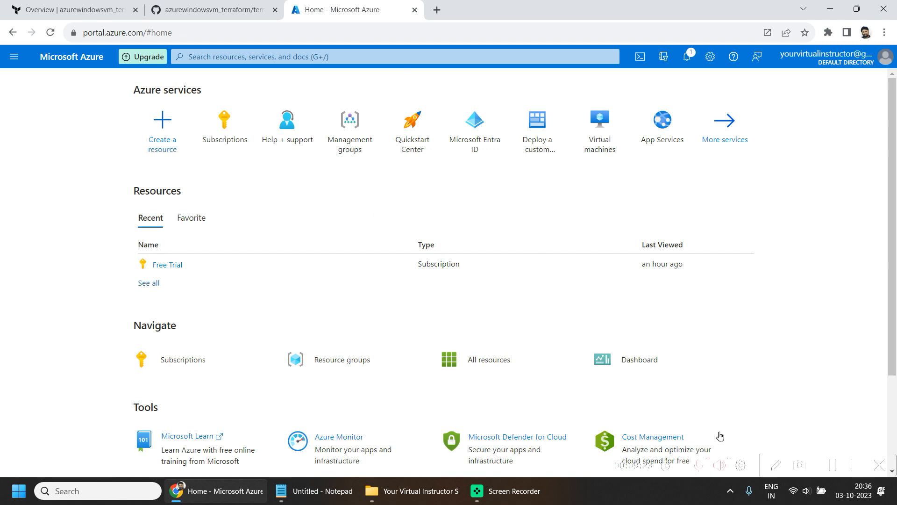
click(841, 465)
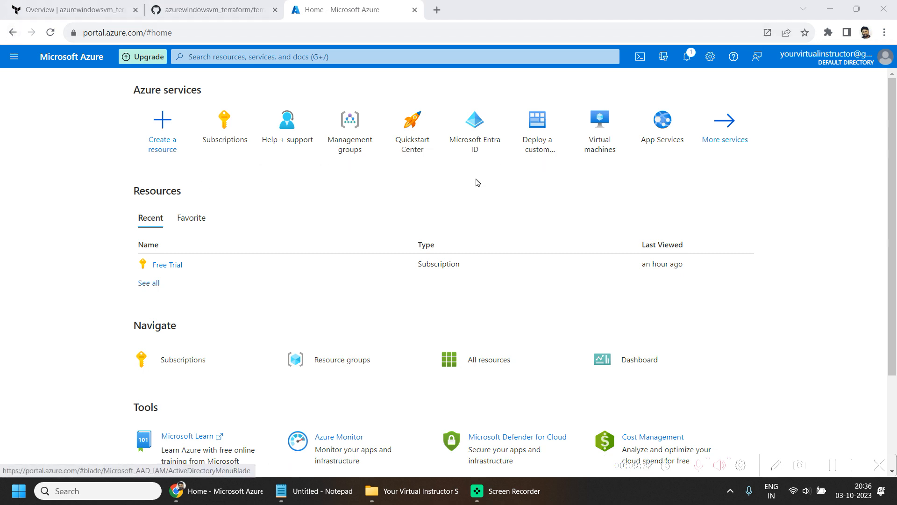
click(10, 57)
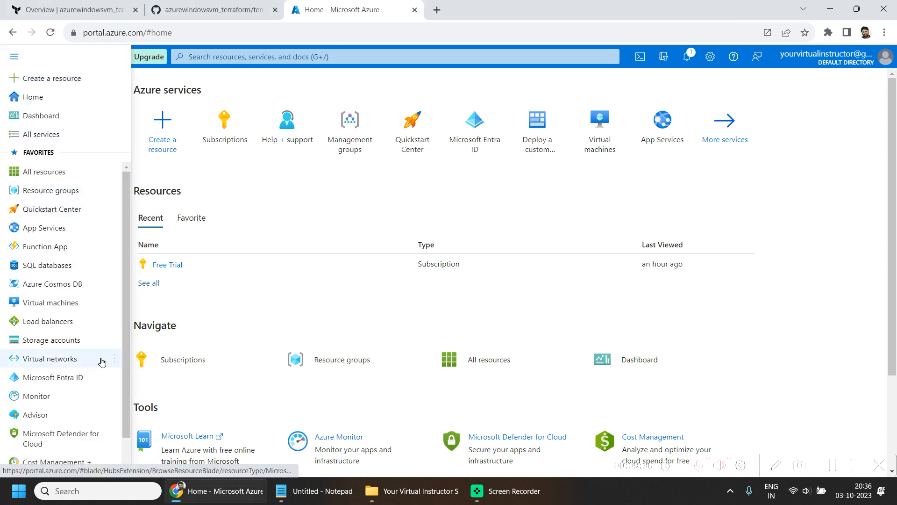
click(61, 380)
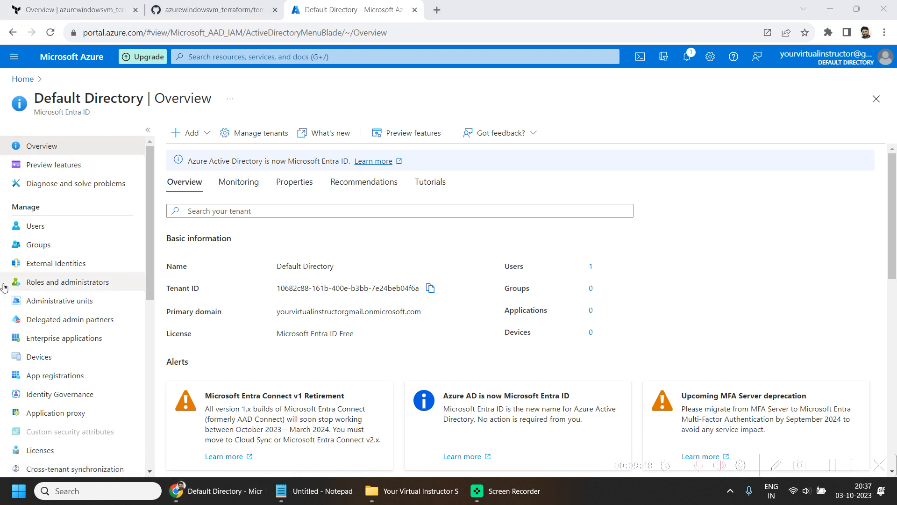
click(188, 133)
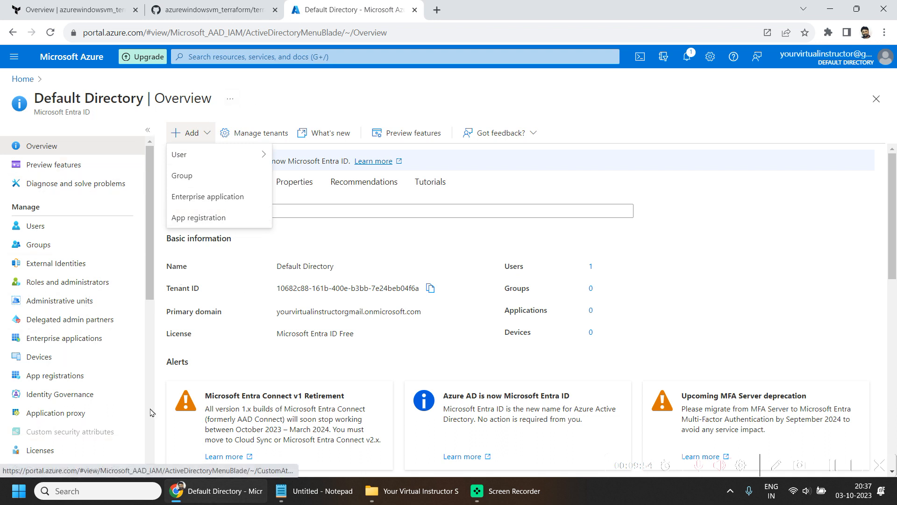
click(57, 381)
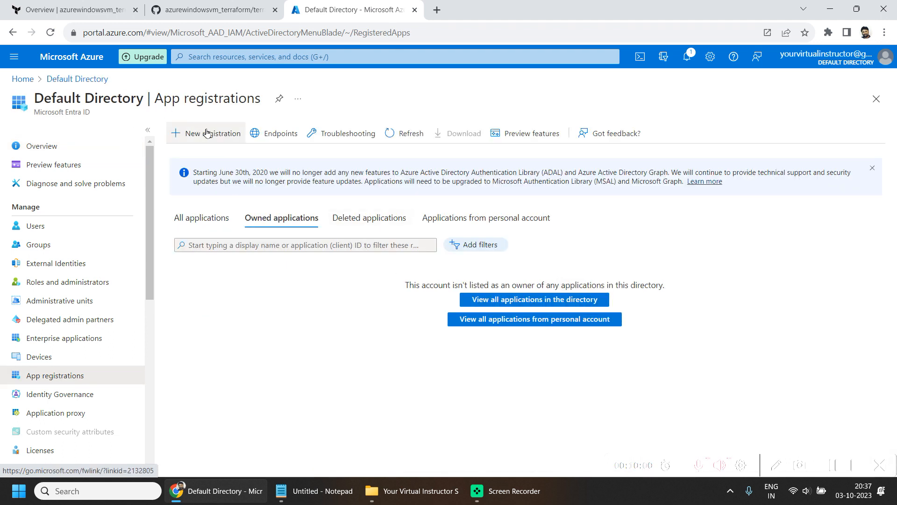
- Register a new single-tenant application named Terraform Cloud without a redirect URI
click(206, 131)
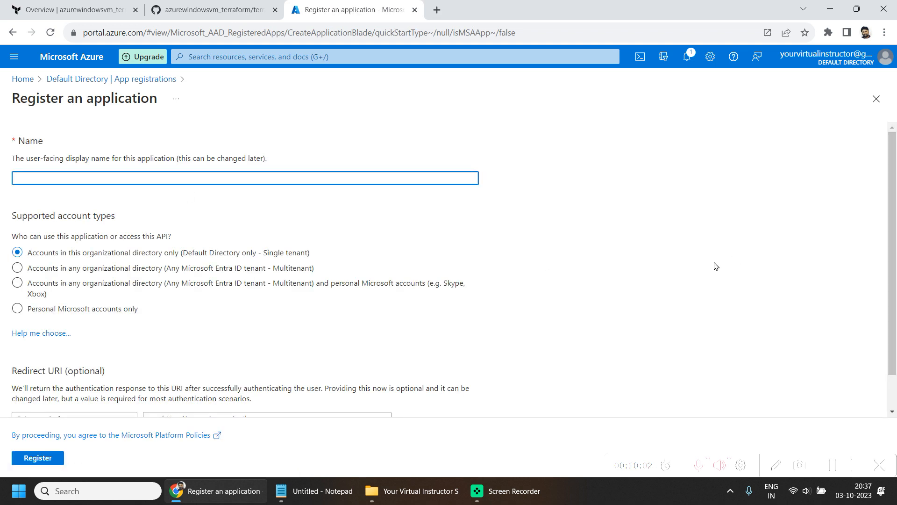
click(835, 475)
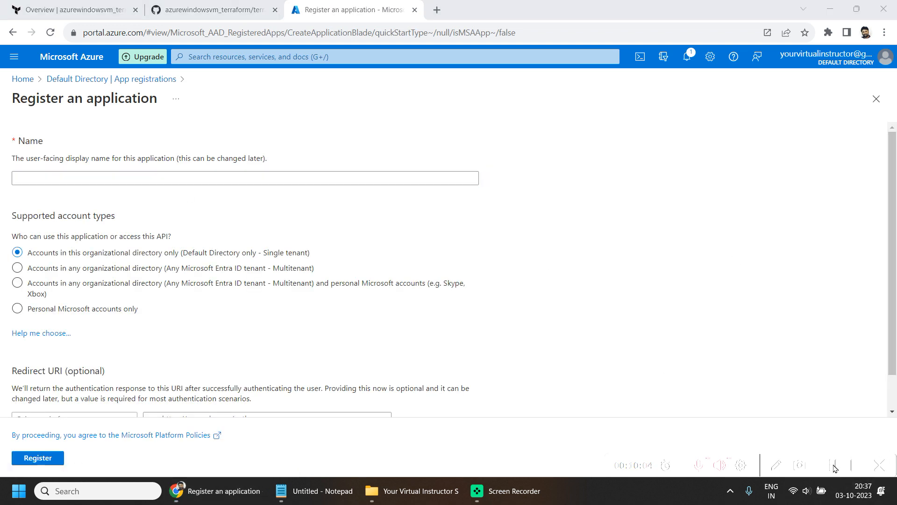
click(163, 177)
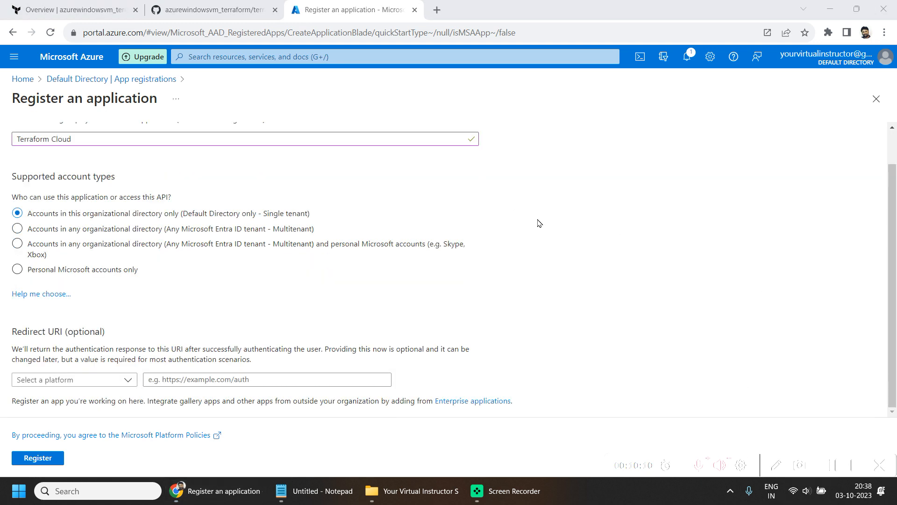
click(37, 458)
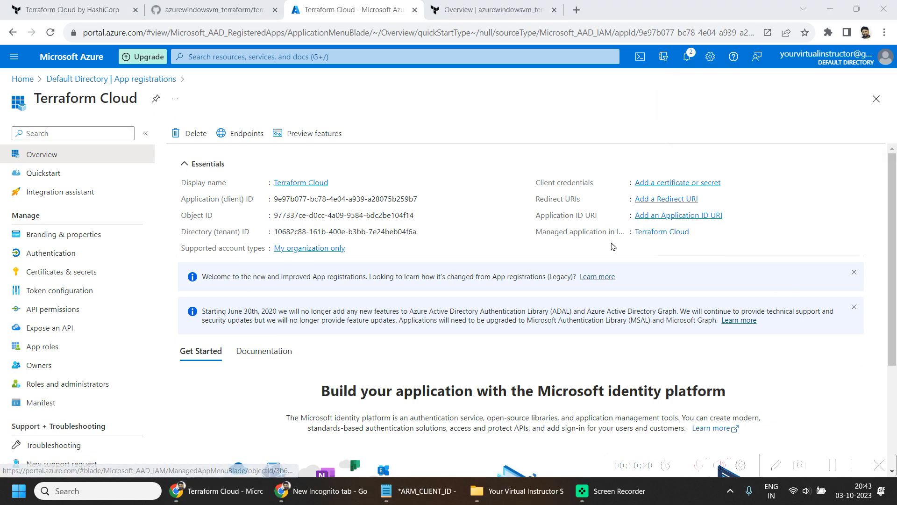
- Copy the Terraform Cloud app's application (client) ID into the Notepad file under ARM_CLIENT_ID
mouse_move(435, 493)
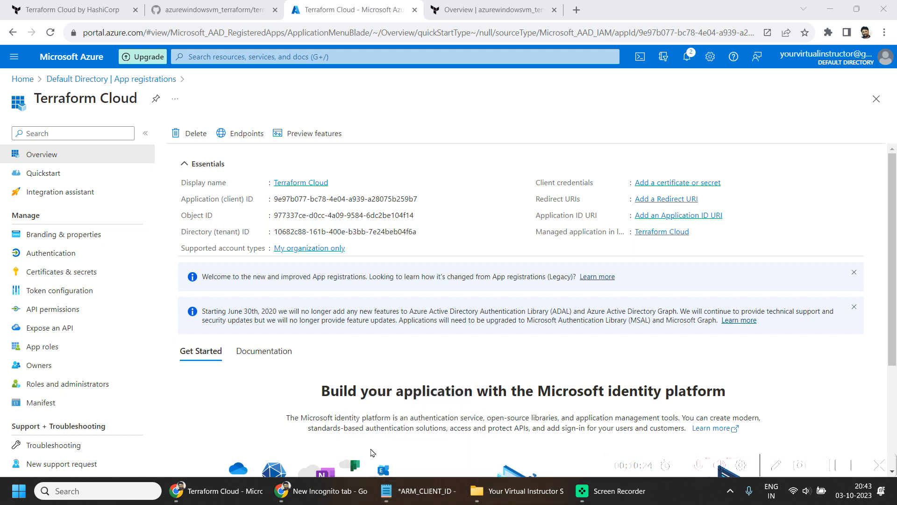
click(409, 498)
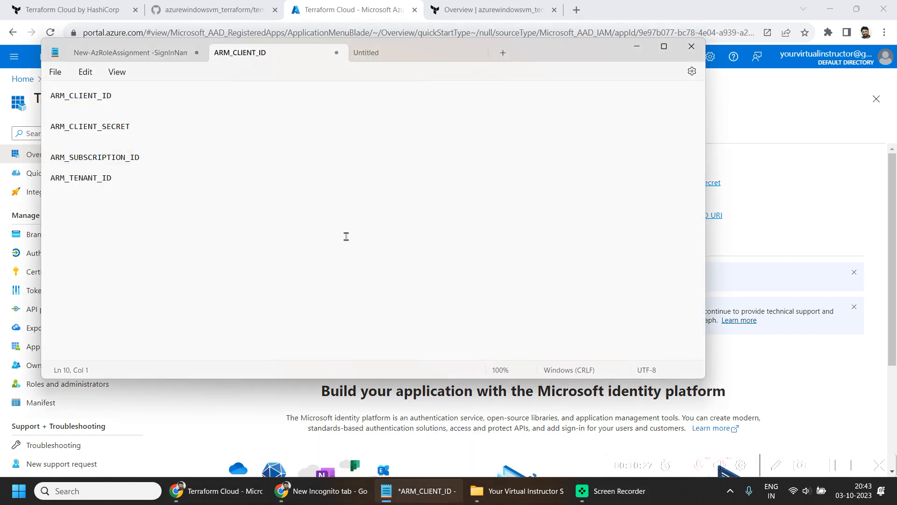
drag(142, 192, 6, 90)
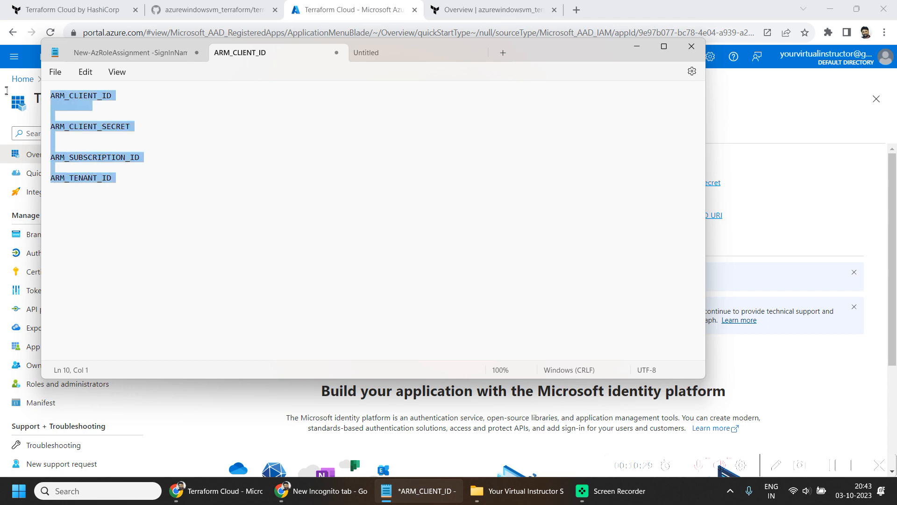
click(860, 204)
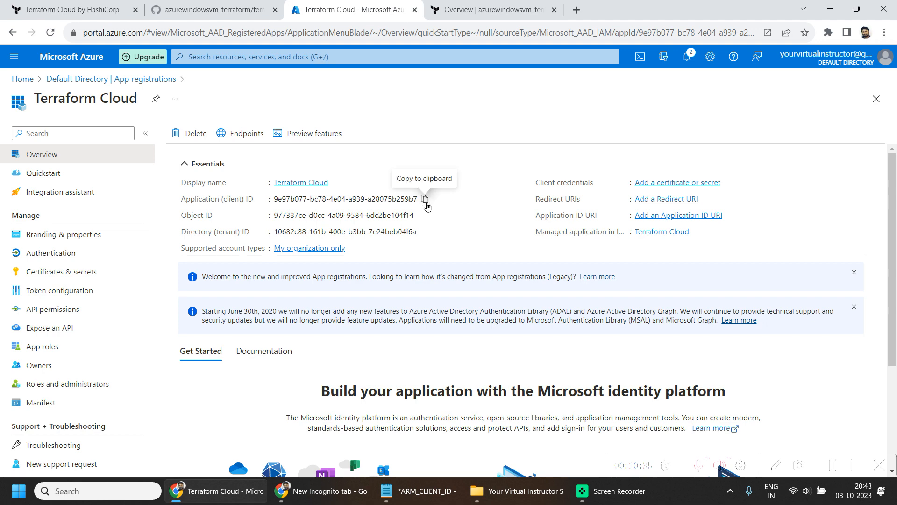
click(429, 207)
key(alt+Tab)
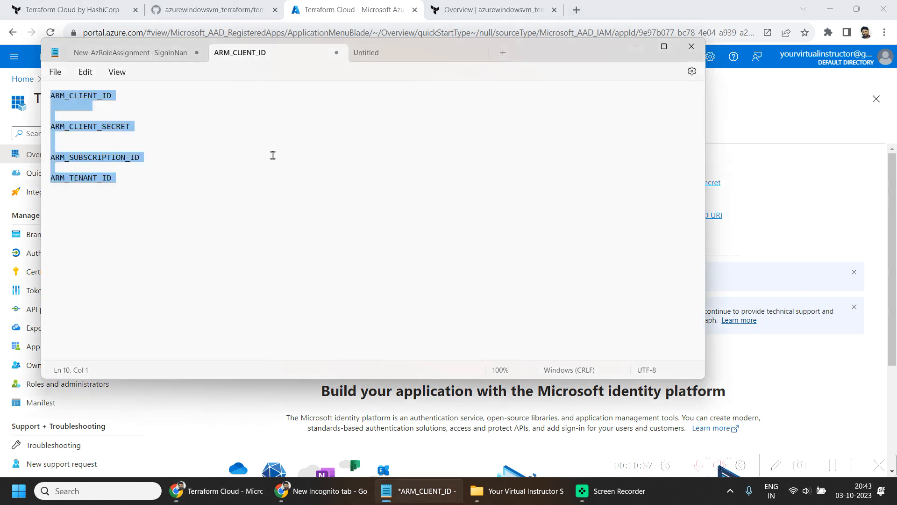
click(55, 106)
key(ctrl+v)
key(alt+Tab)
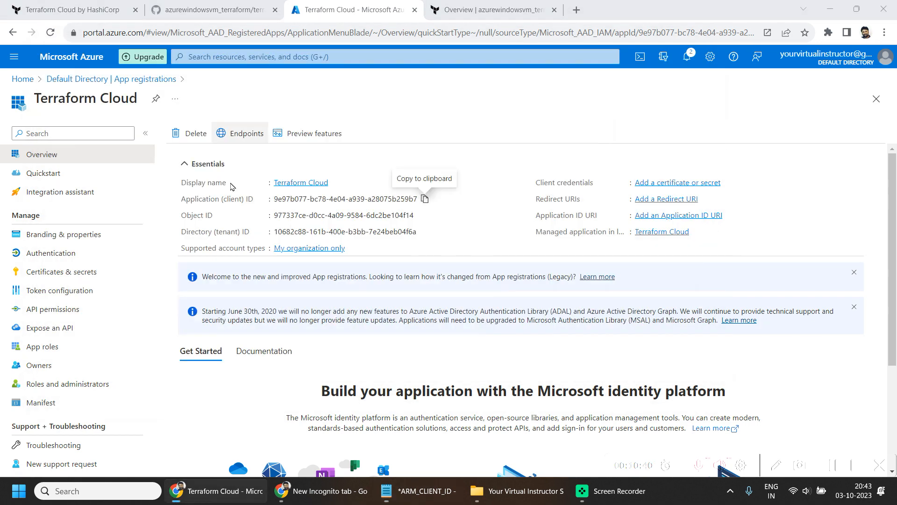
key(alt+Tab)
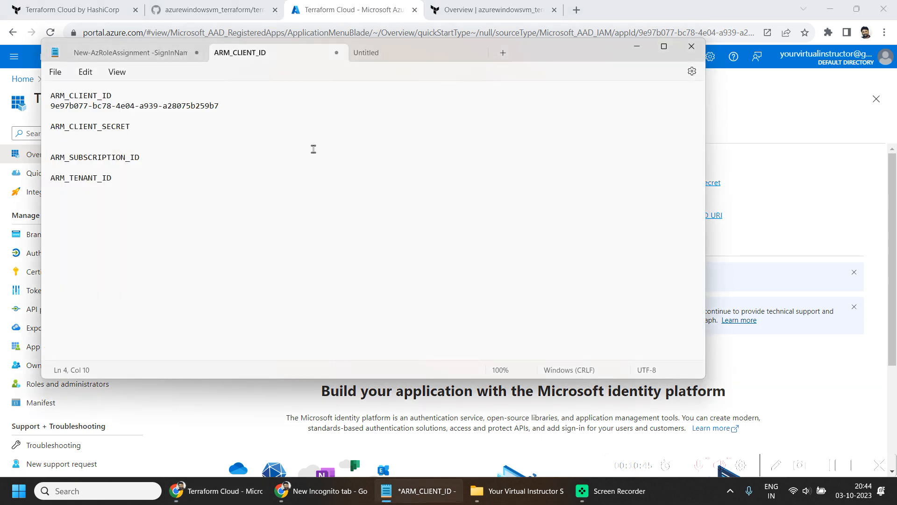
key(alt+Tab)
key(alt+Tab)
key(alt+Tab)
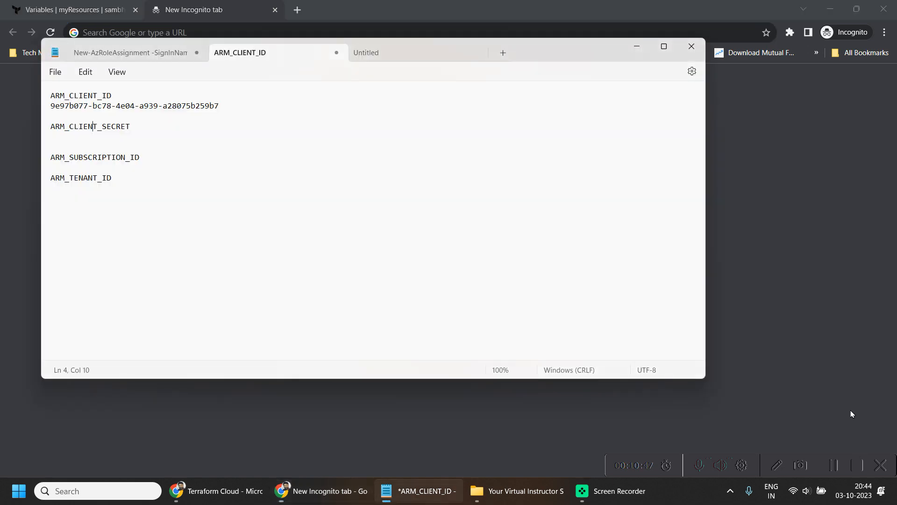
key(alt+Tab)
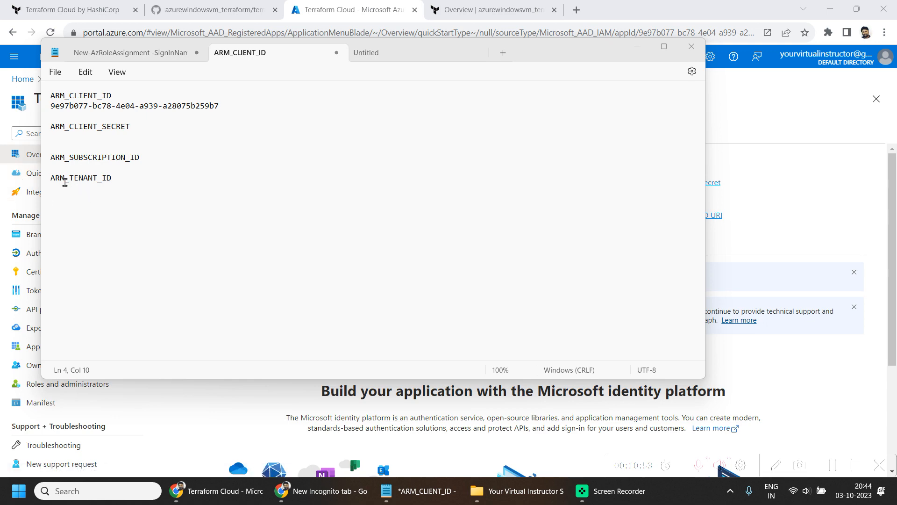
- Copy the Terraform Cloud app's directory (tenant) ID onto a new line under ARM_TENANT_ID in the Notepad file
click(707, 170)
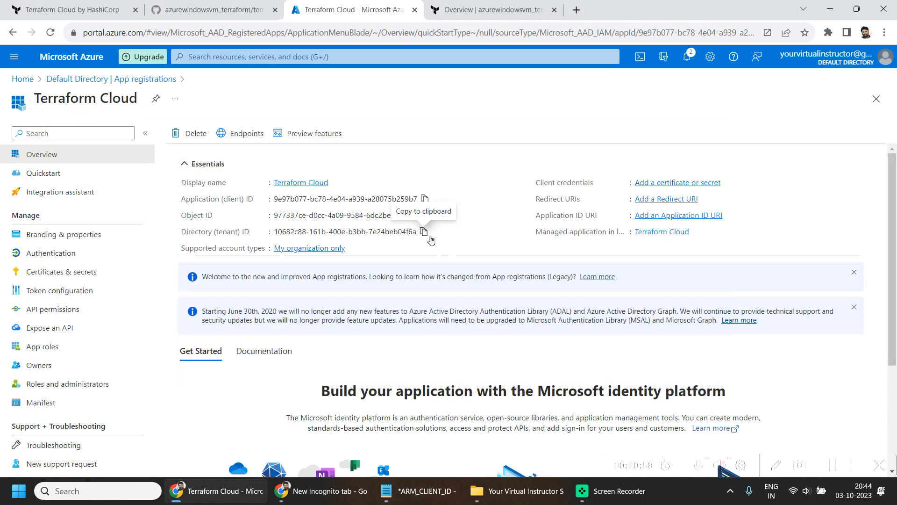
click(430, 236)
click(420, 491)
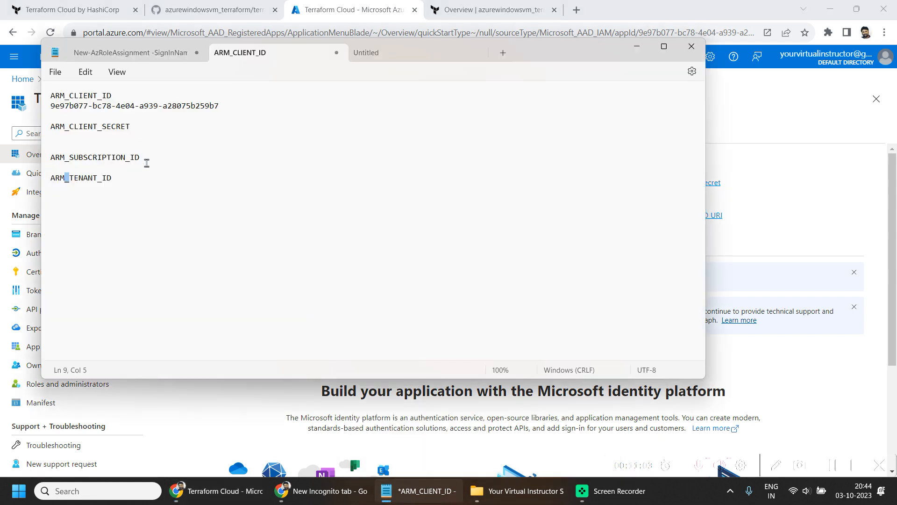
click(136, 177)
key(Return)
key(ctrl+v)
click(836, 345)
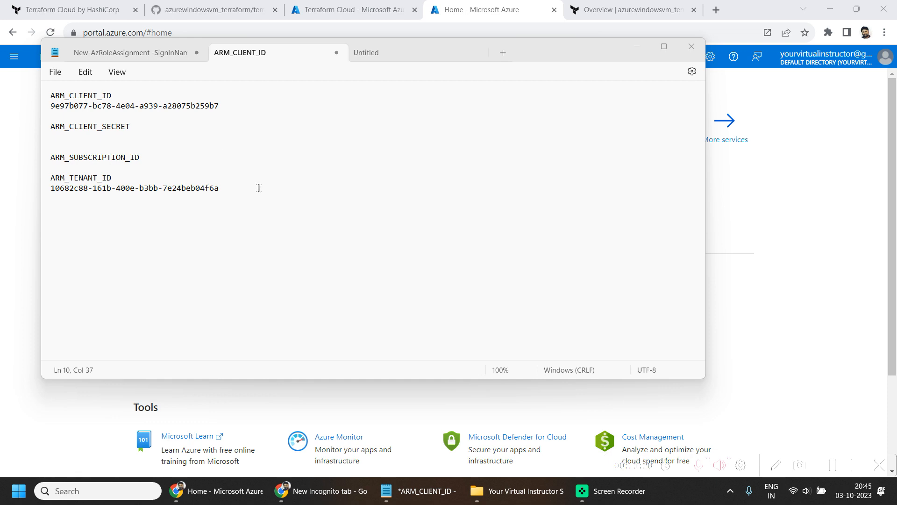
- Find Subscriptions in the Azure portal and copy the Free Trial subscription ID under ARM_SUBSCRIPTION_ID in the Notepad file
click(875, 113)
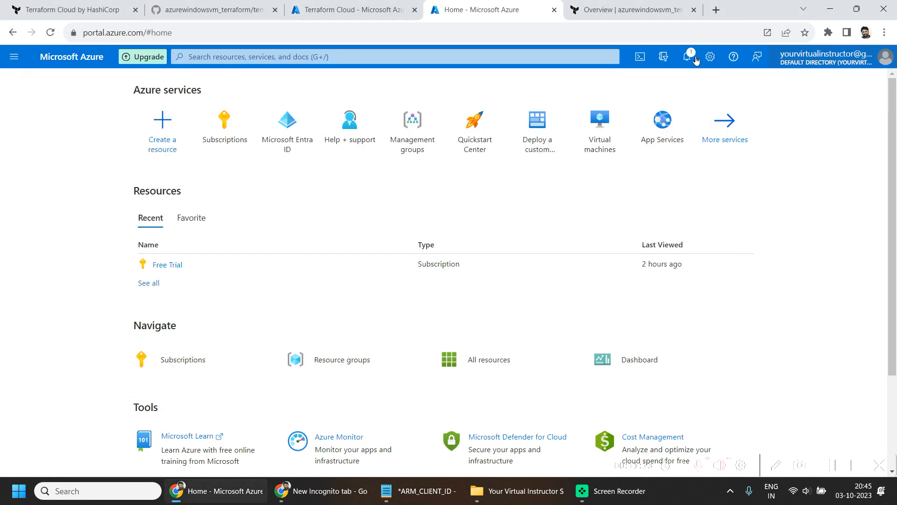
click(368, 56)
text(sub)
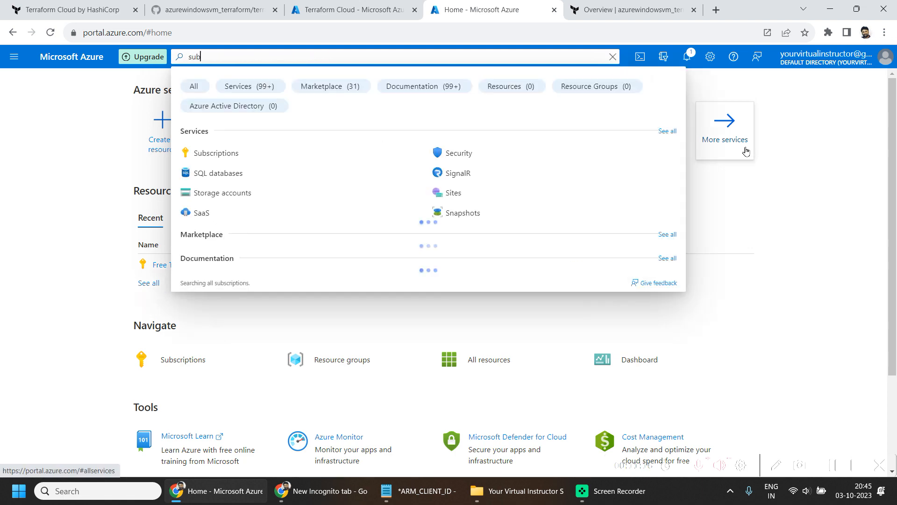
click(240, 158)
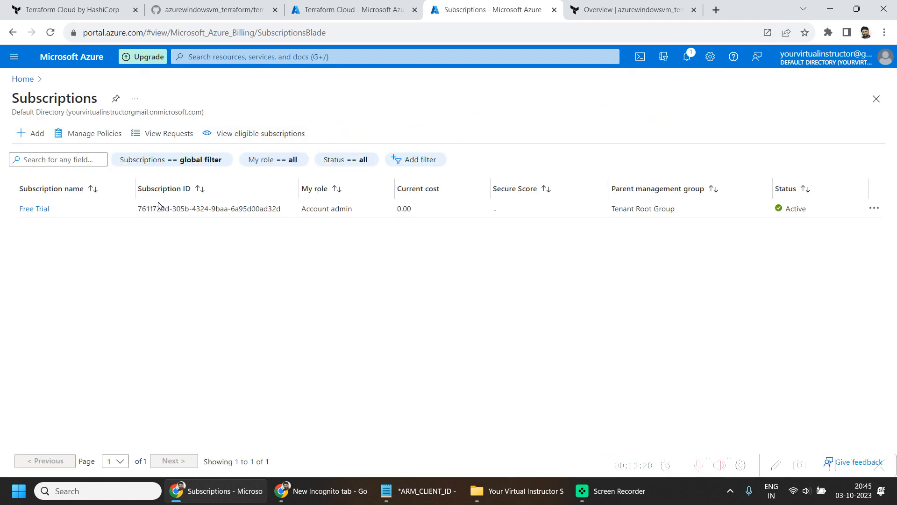
triple_click(212, 209)
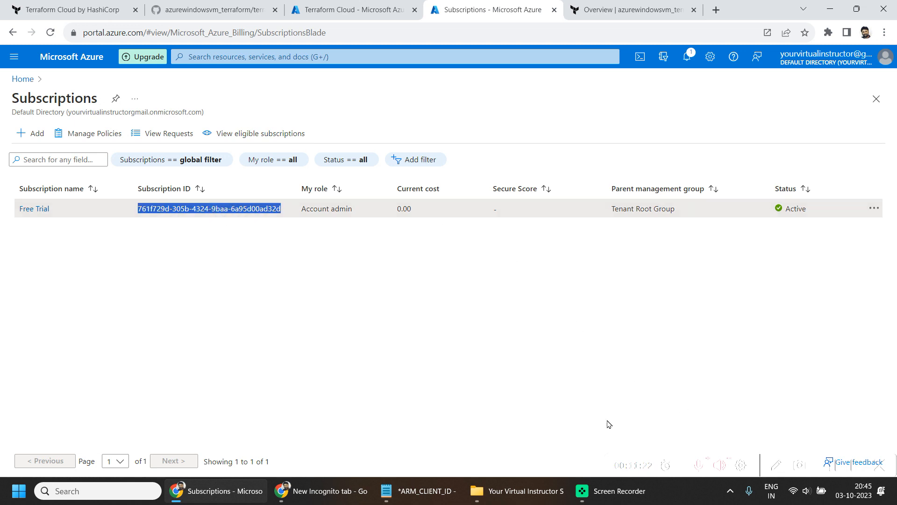
click(416, 489)
click(184, 157)
key(Return)
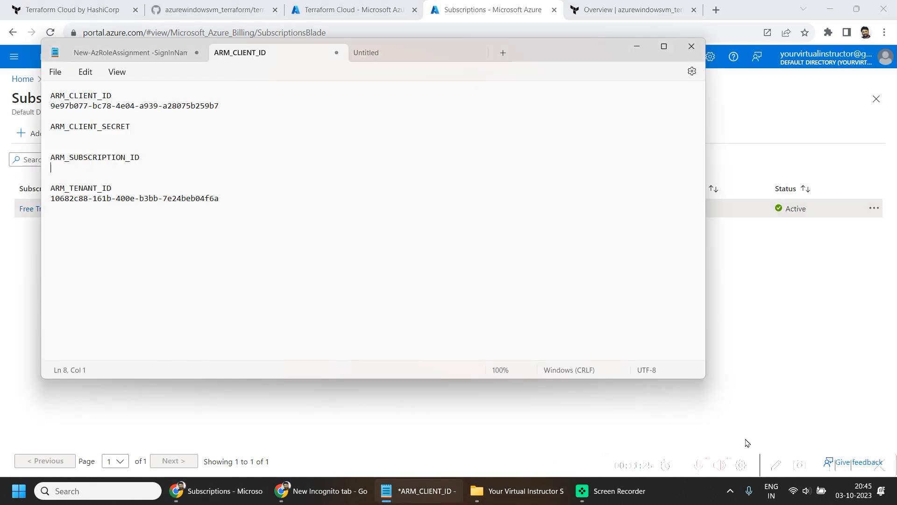
key(ctrl+v)
click(835, 464)
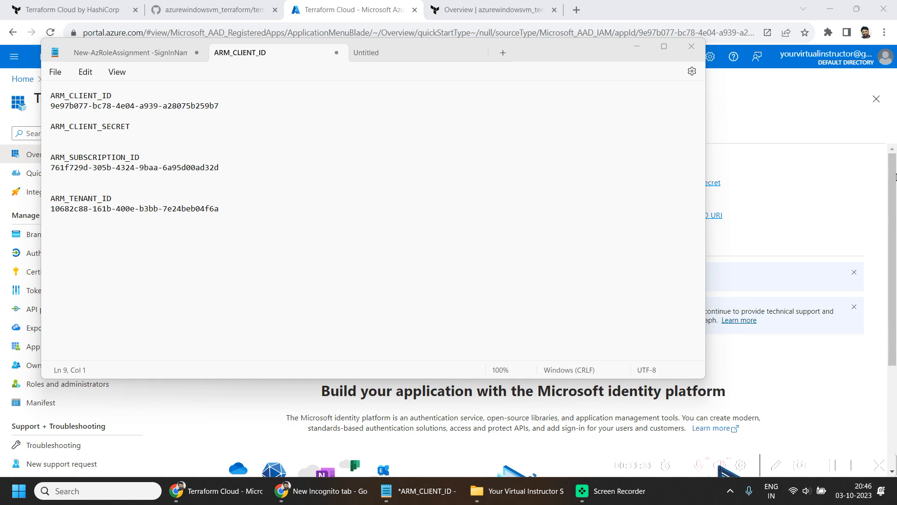
- Create a client secret for the Terraform Cloud app with the description Terraform Cloud and the recommended 180-day (6 months) expiry
click(894, 212)
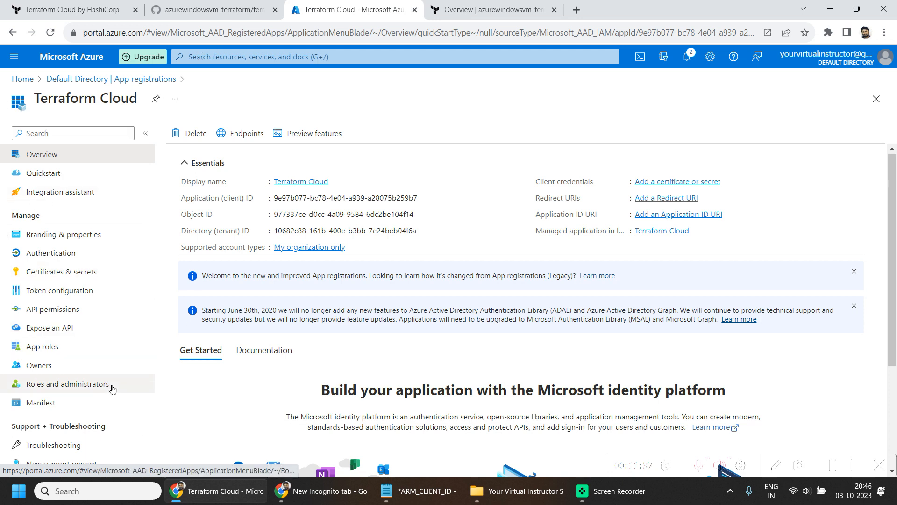
click(82, 274)
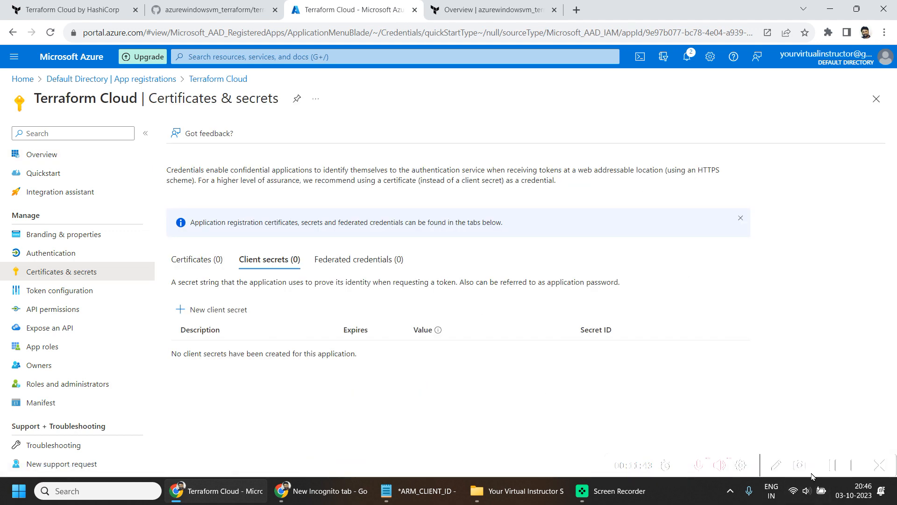
click(830, 462)
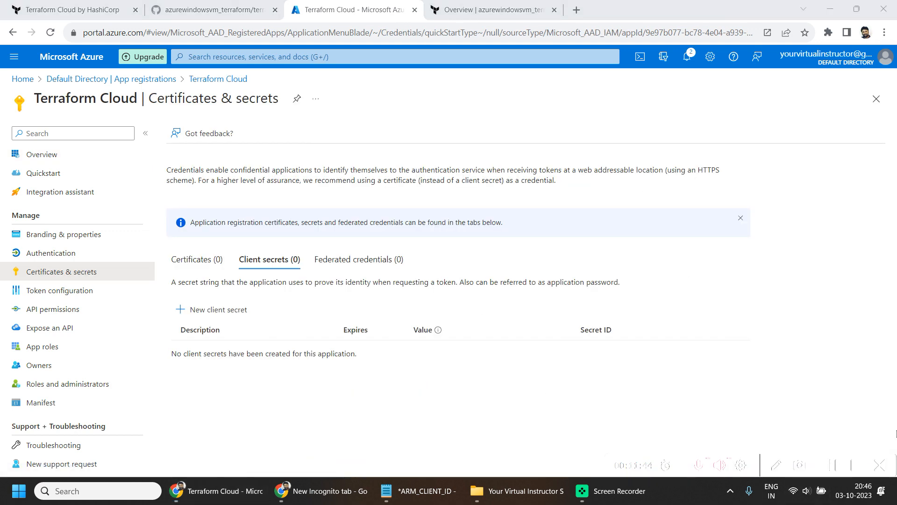
click(226, 307)
click(776, 121)
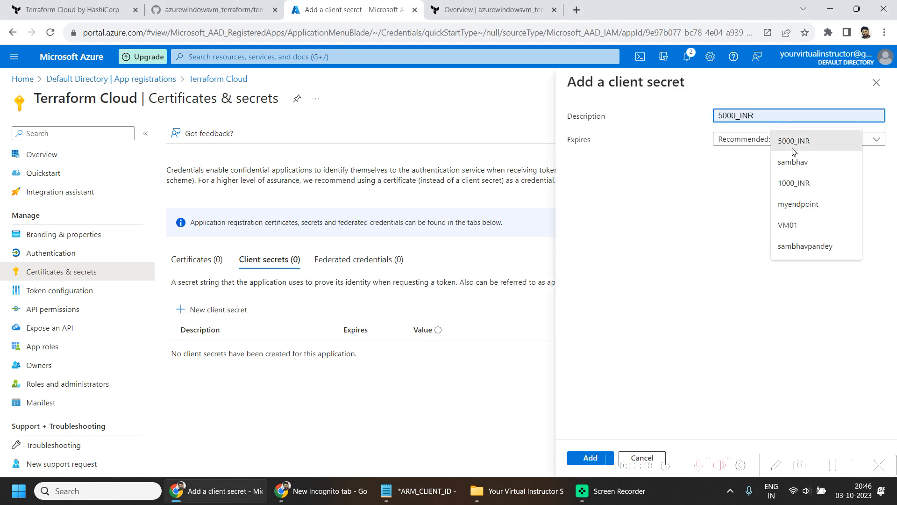
text(Terraform Cloud)
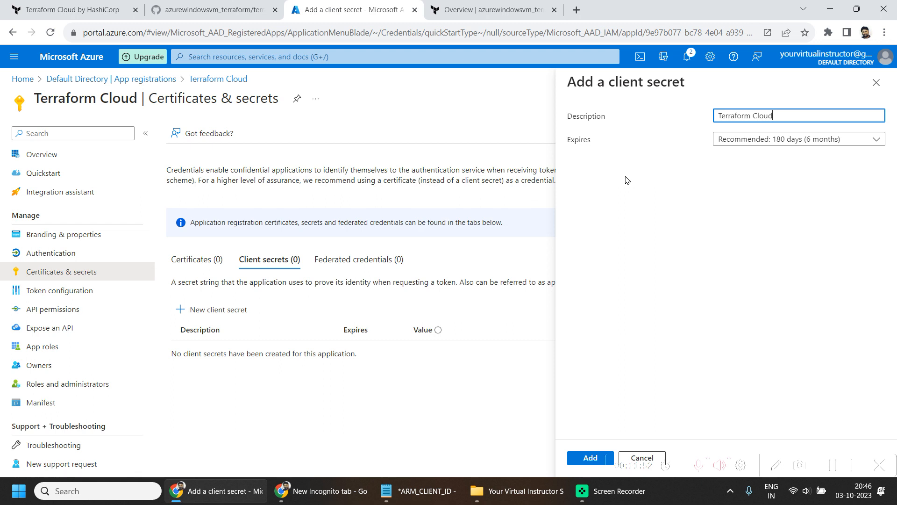
key(Tab)
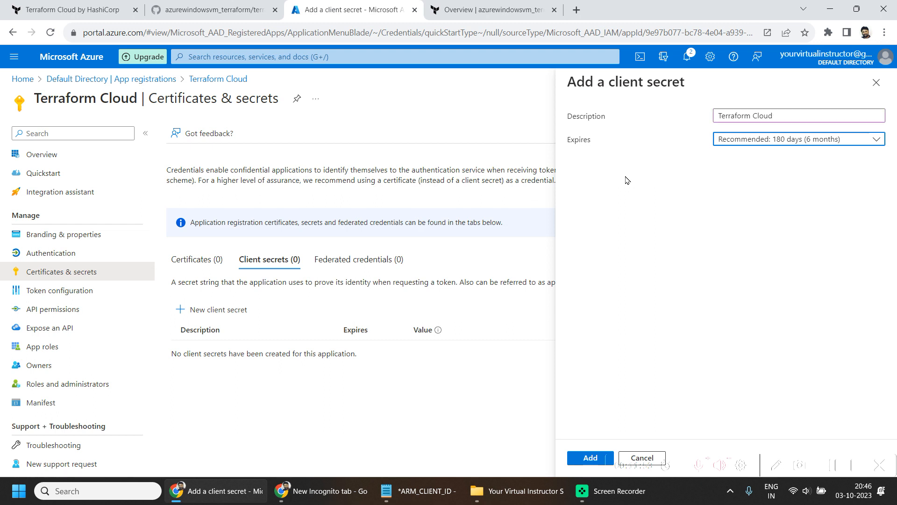
click(768, 143)
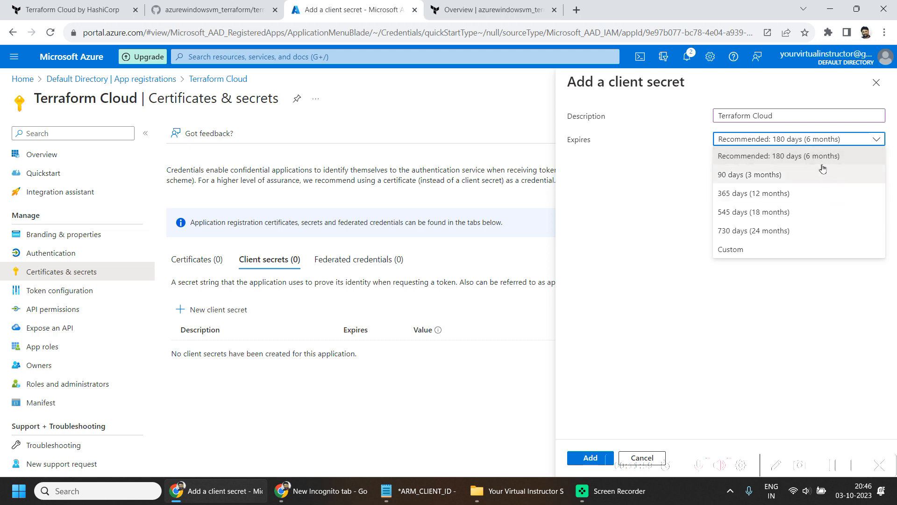
click(750, 156)
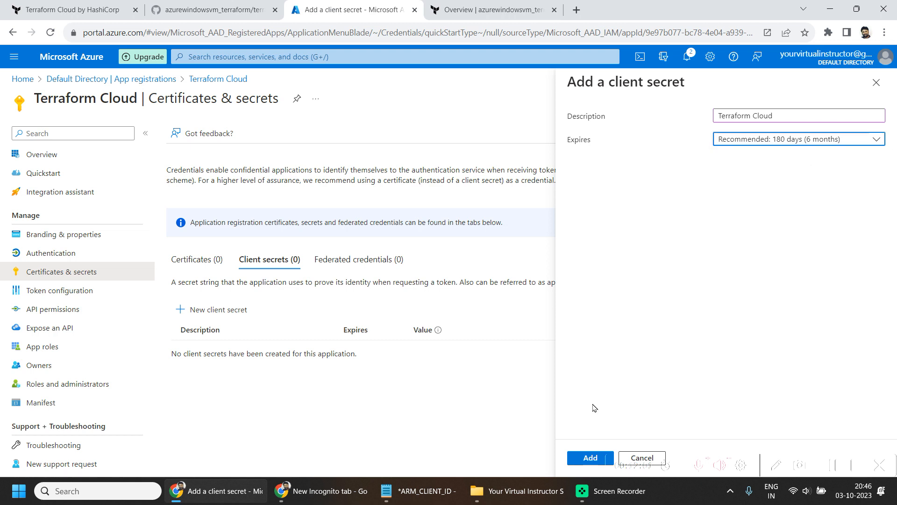
click(587, 450)
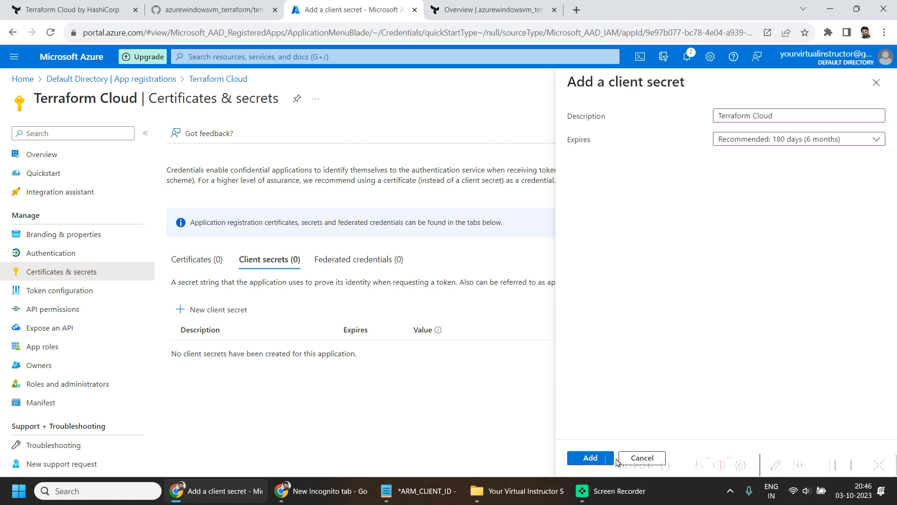
click(590, 457)
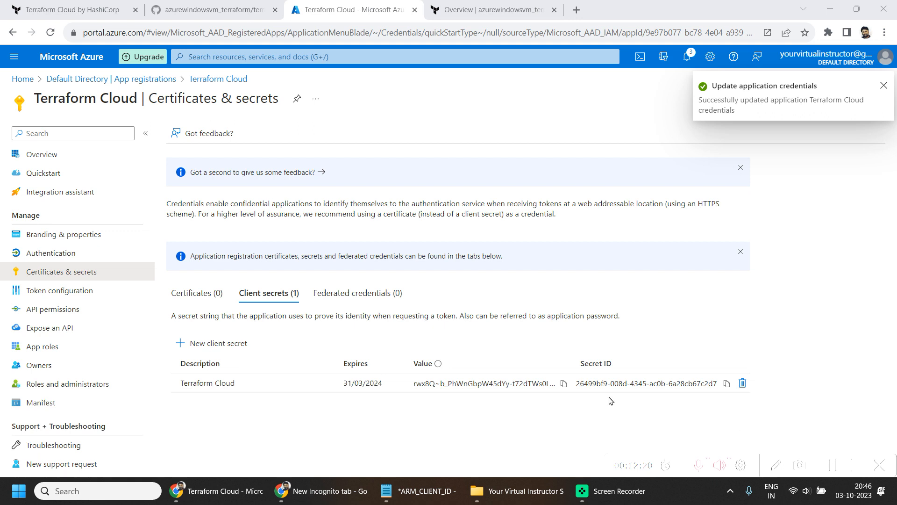
- Copy the new client secret's value into the Notepad file under ARM_CLIENT_SECRET
click(564, 383)
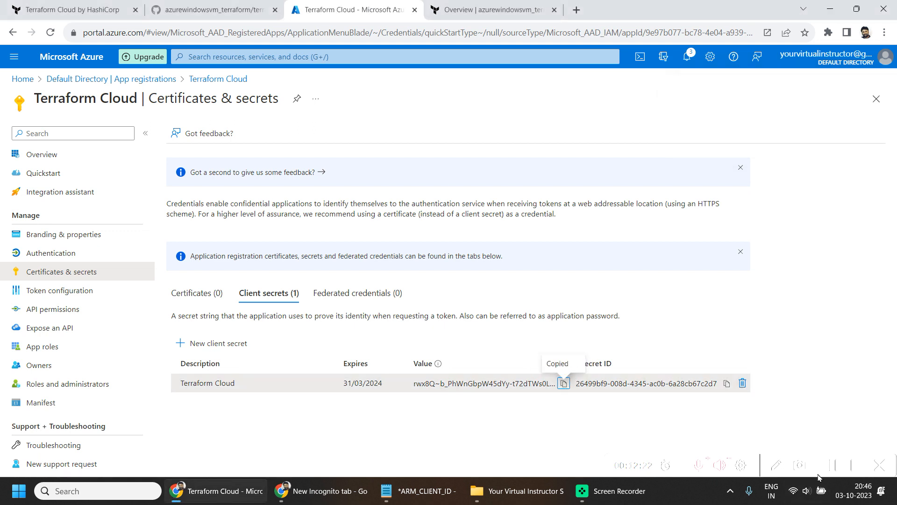
click(833, 465)
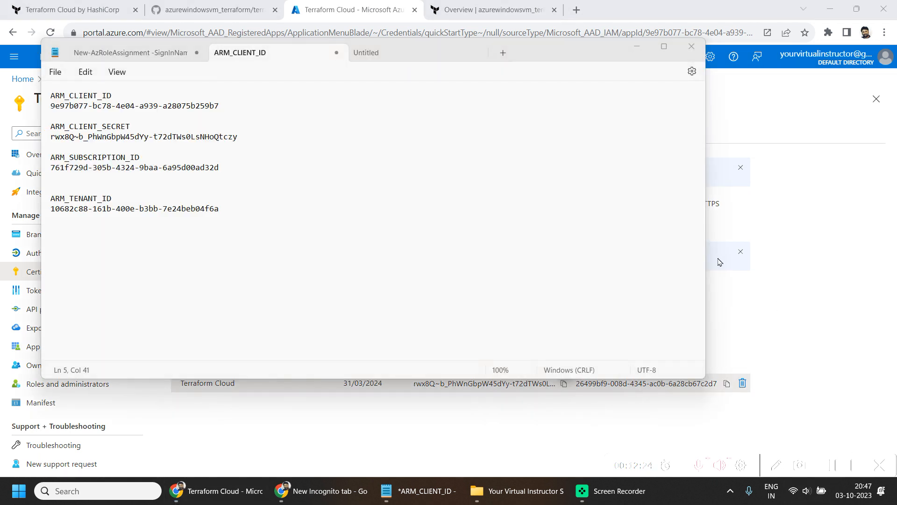
key(ctrl+a)
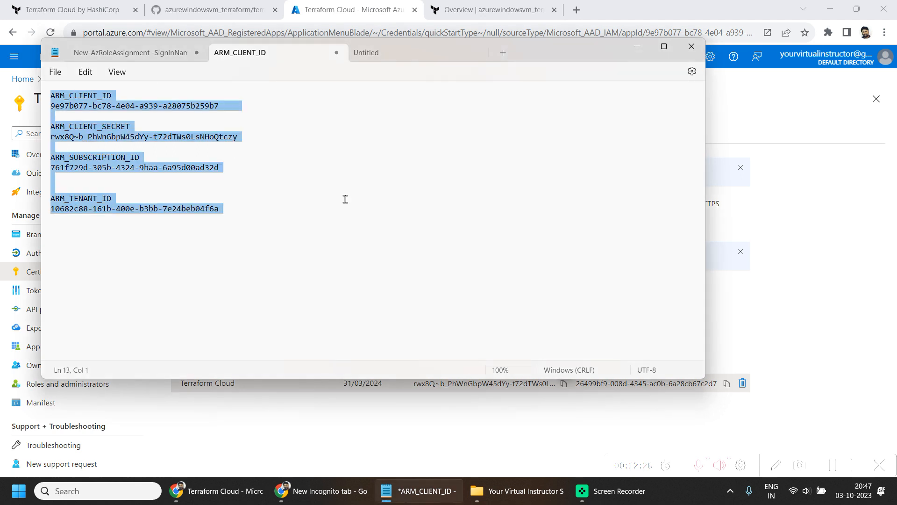
click(381, 187)
click(849, 113)
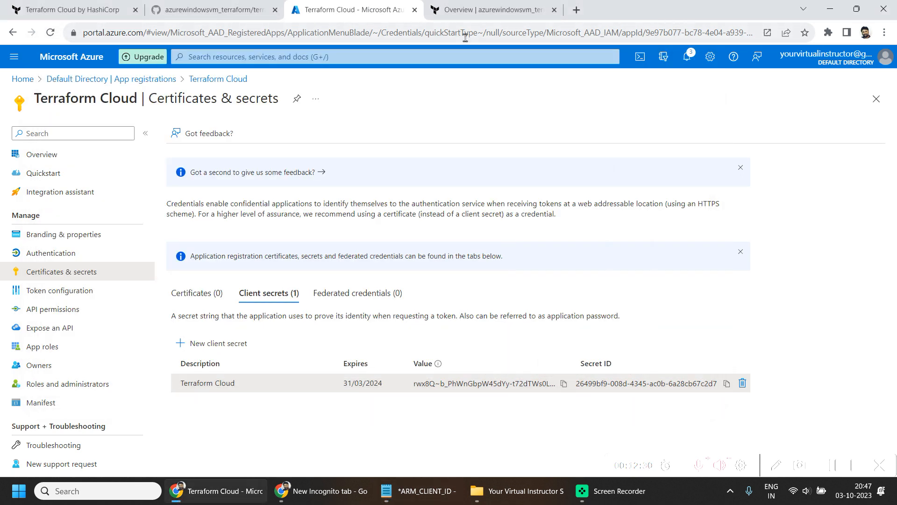
- Begin a new workspace variable in the azurewindowsvm_terraform workspace on Terraform Cloud and set its category to Environment variable
click(510, 13)
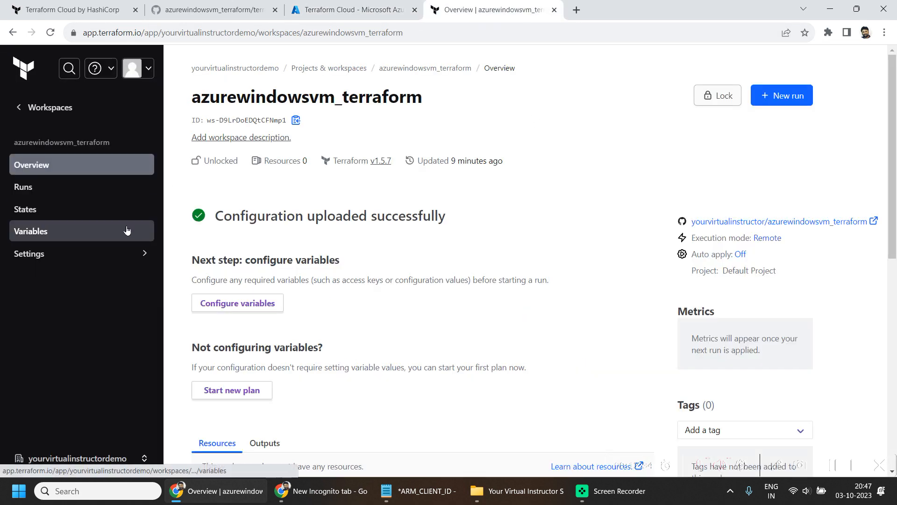
click(52, 236)
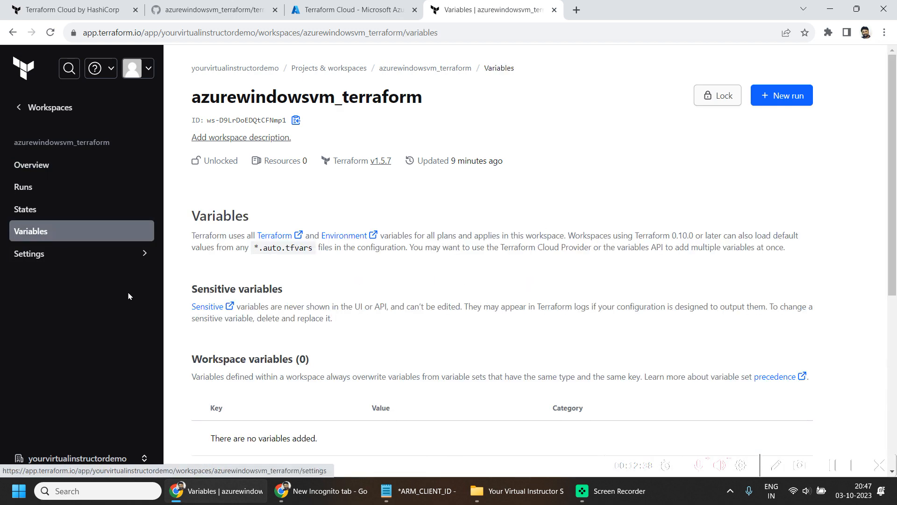
scroll(472, 380, down, 5)
click(256, 278)
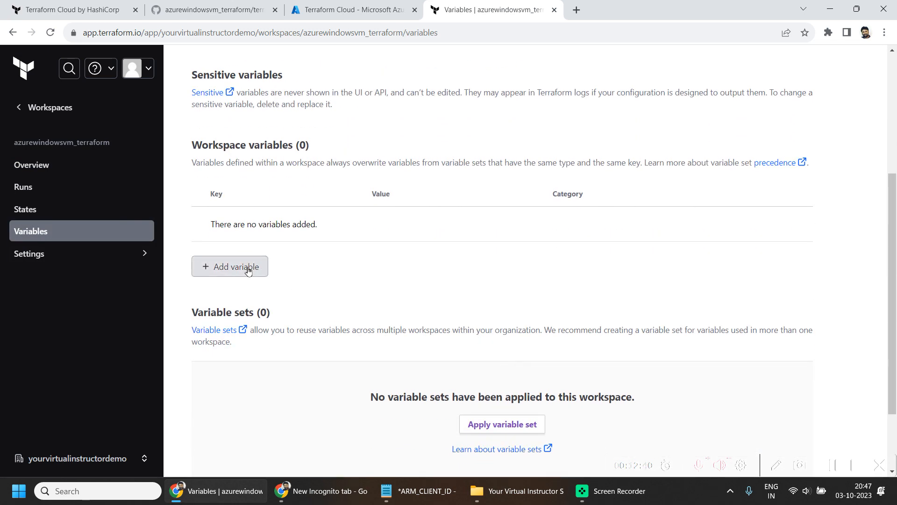
scroll(387, 328, down, 2)
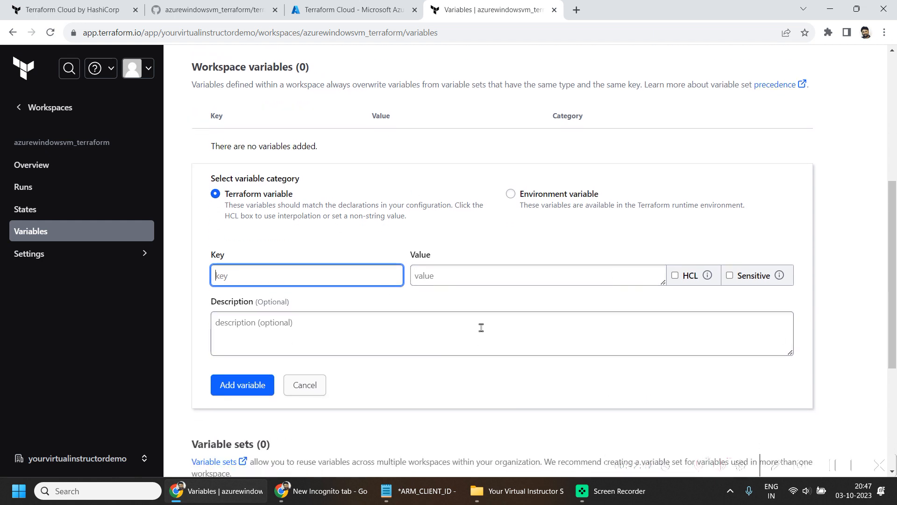
click(841, 467)
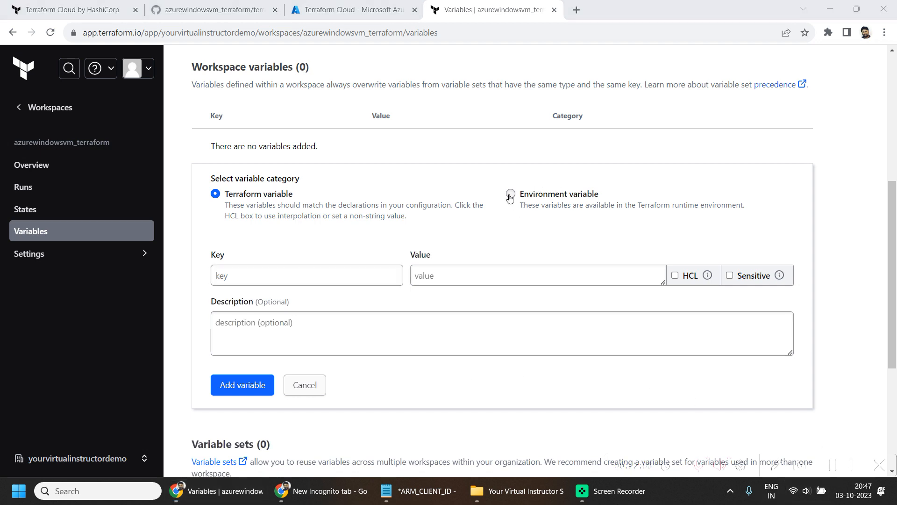
click(509, 196)
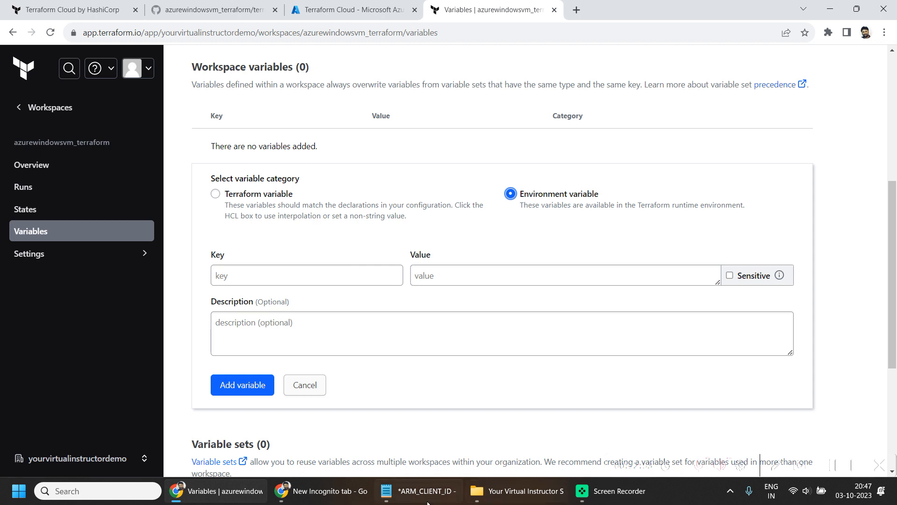
- Add the environment variable ARM_CLIENT_ID, using the application (client) ID from the Notepad file as its value
click(421, 491)
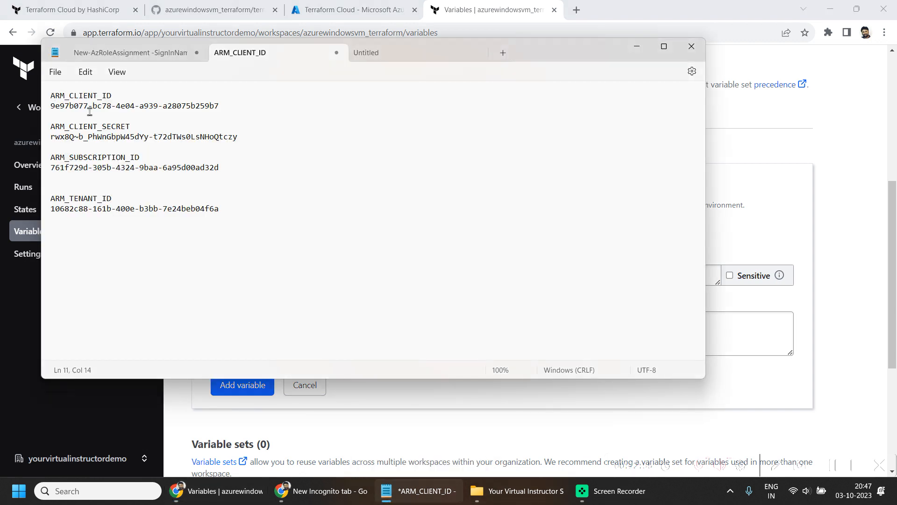
drag(118, 96, 18, 81)
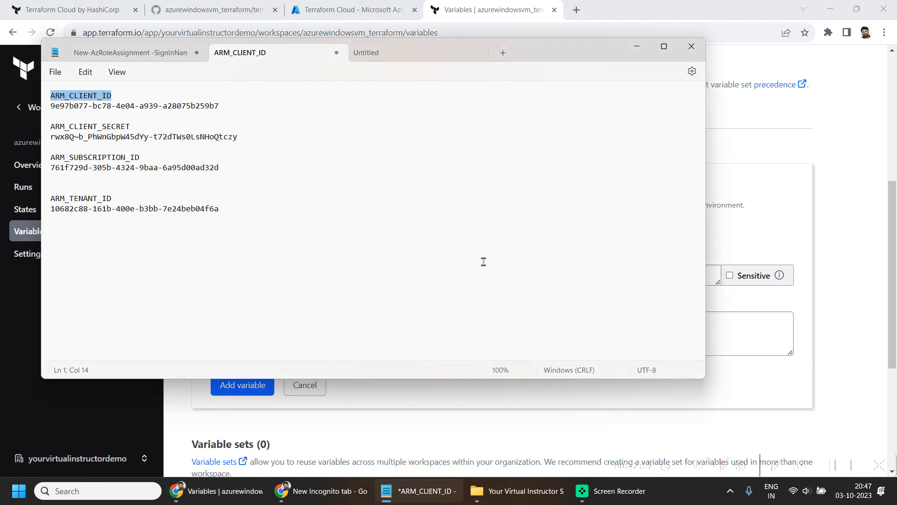
click(552, 420)
click(272, 276)
key(ctrl+v)
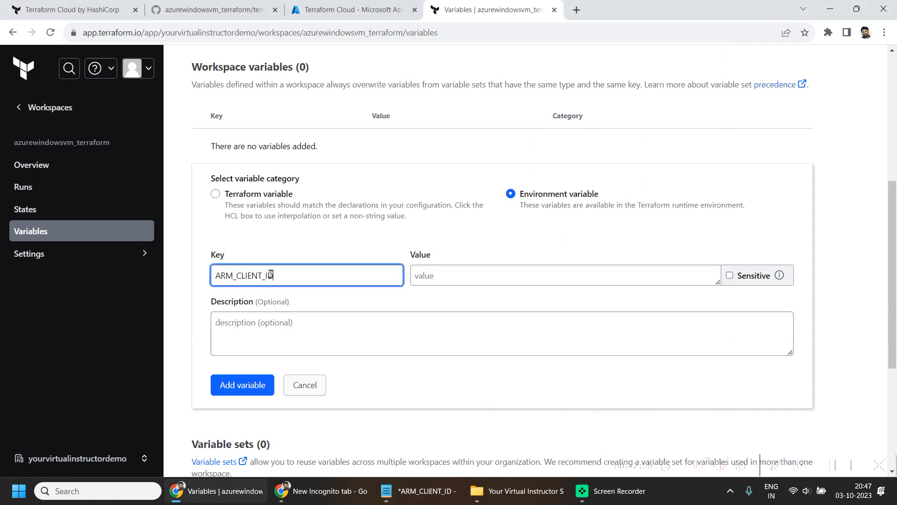
key(alt+Tab)
drag(219, 106, 17, 105)
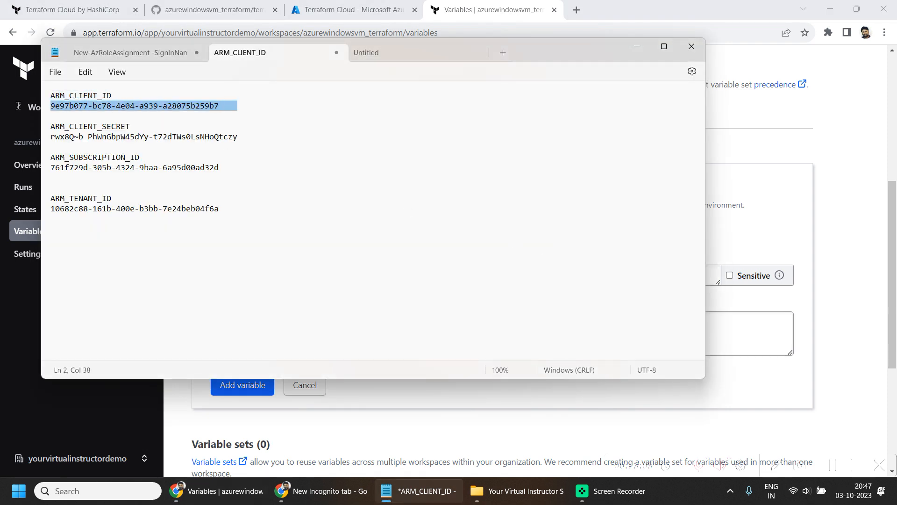
key(alt+Tab)
click(562, 280)
key(ctrl+v)
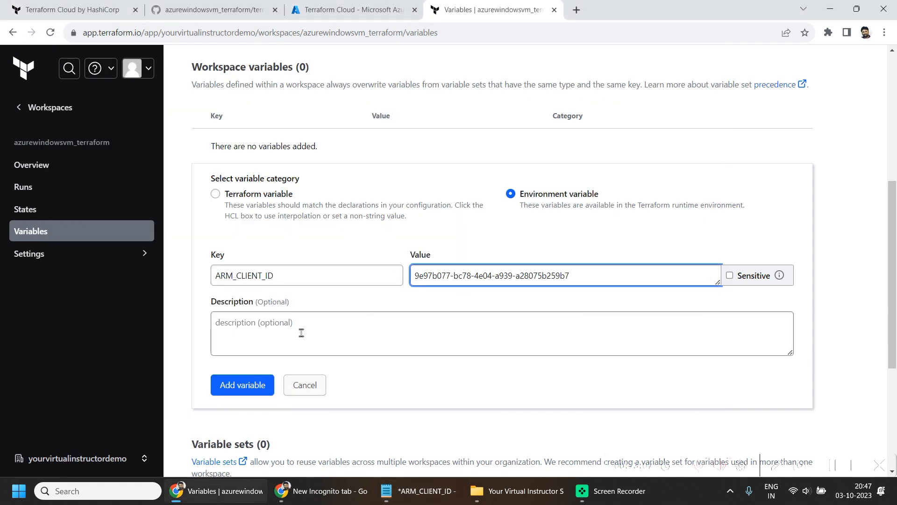
click(242, 386)
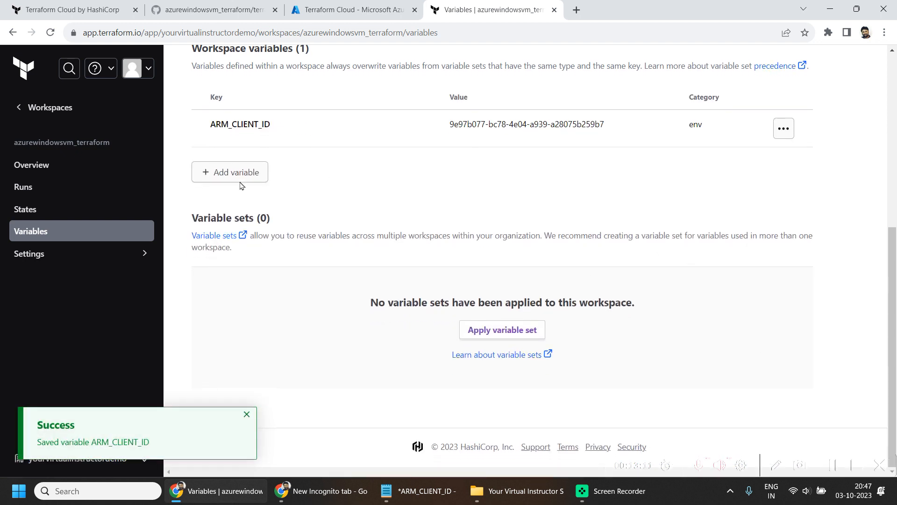
- Add the environment variables ARM_CLIENT_SECRET, ARM_SUBSCRIPTION_ID and ARM_TENANT_ID with the client secret, subscription ID and tenant ID from the Notepad file
click(241, 180)
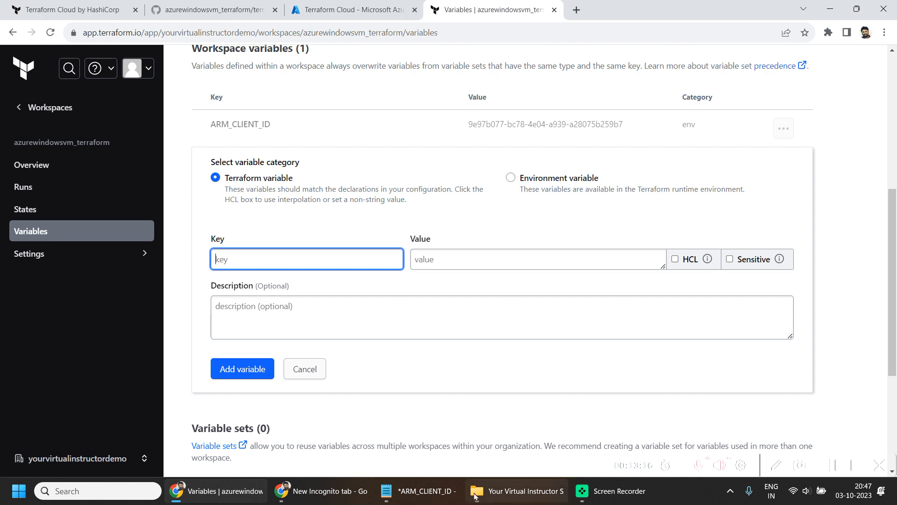
click(418, 491)
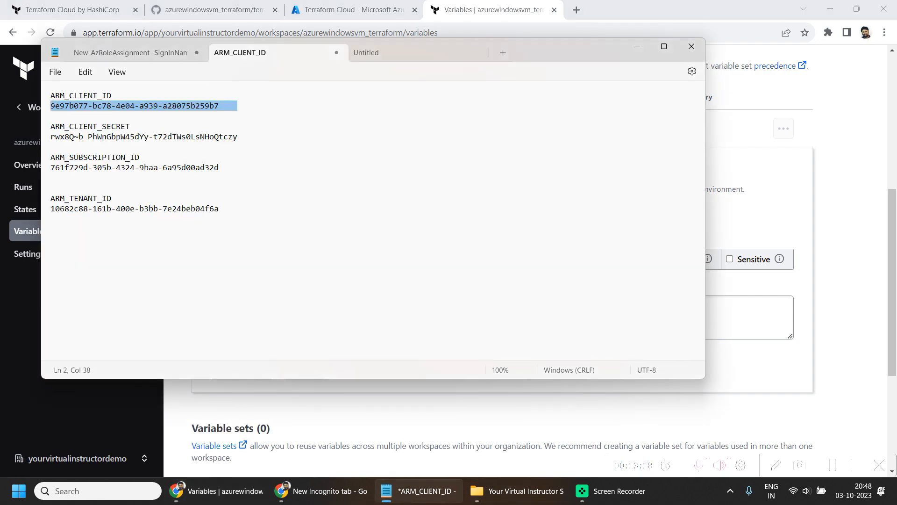
key(alt+Tab)
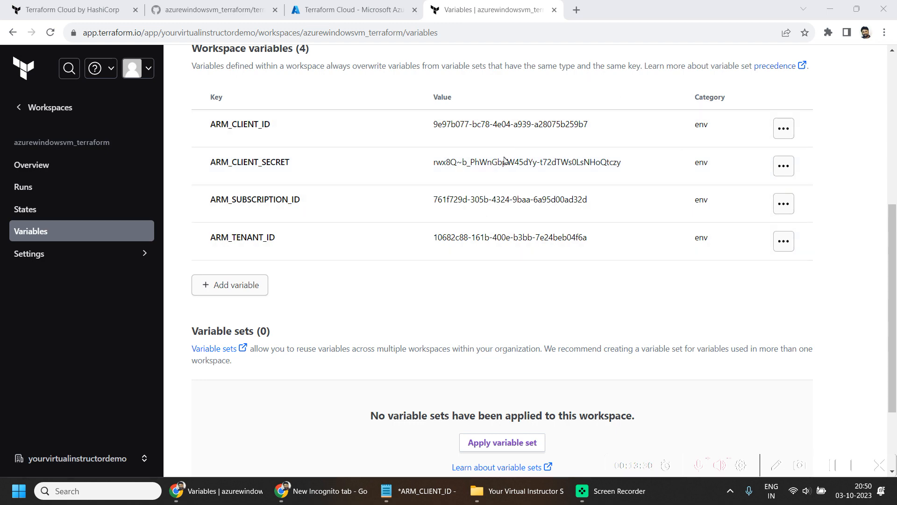
scroll(327, 263, up, 3)
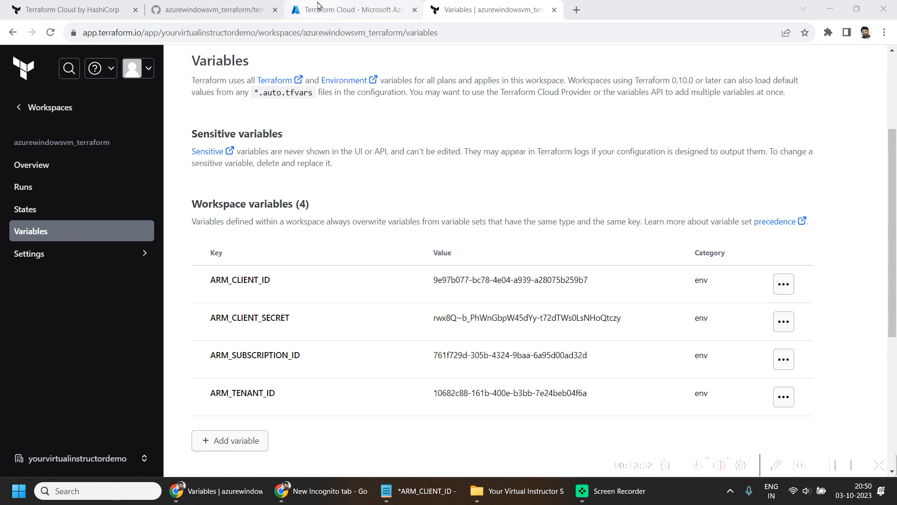
- Switch to the Azure portal and open the access control (IAM) settings of the Free Trial subscription
click(317, 7)
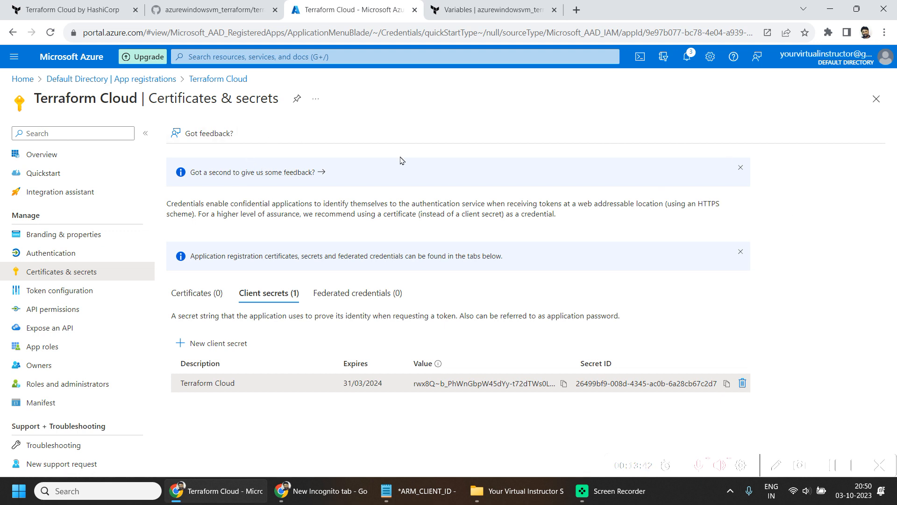
drag(34, 100, 135, 92)
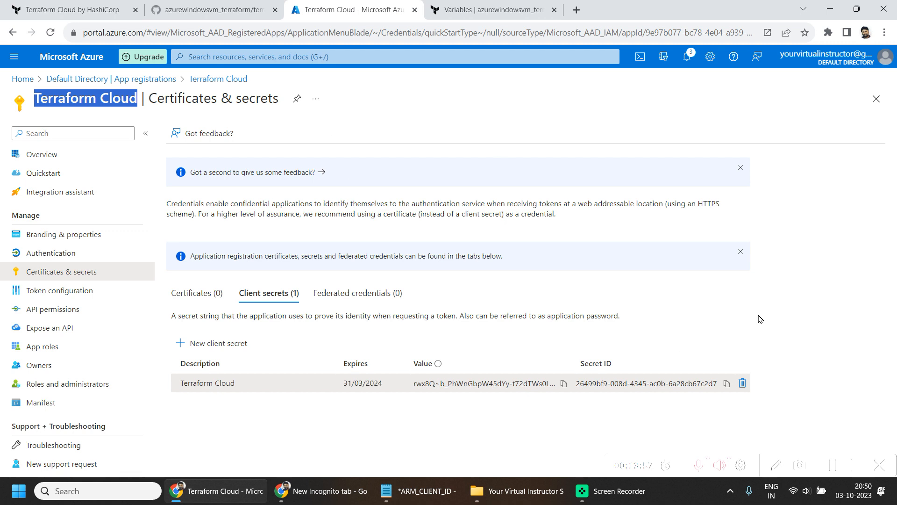
click(19, 81)
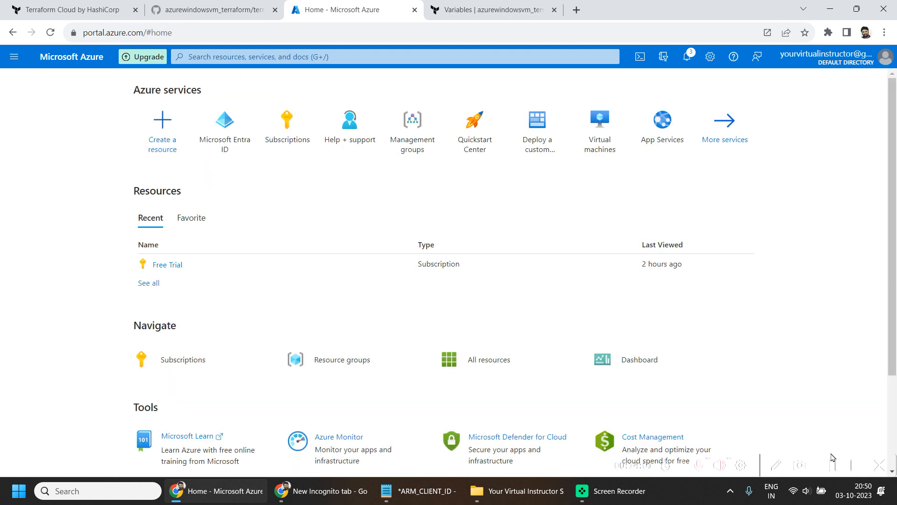
click(294, 123)
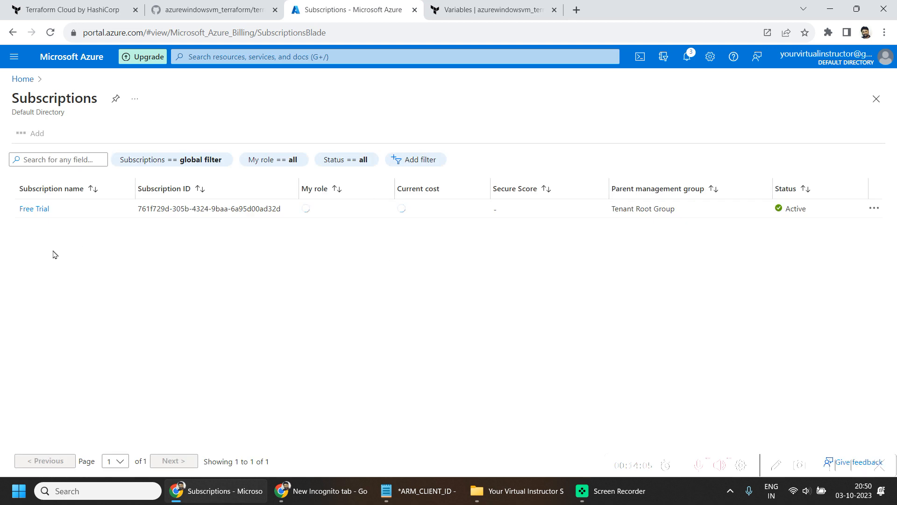
click(32, 209)
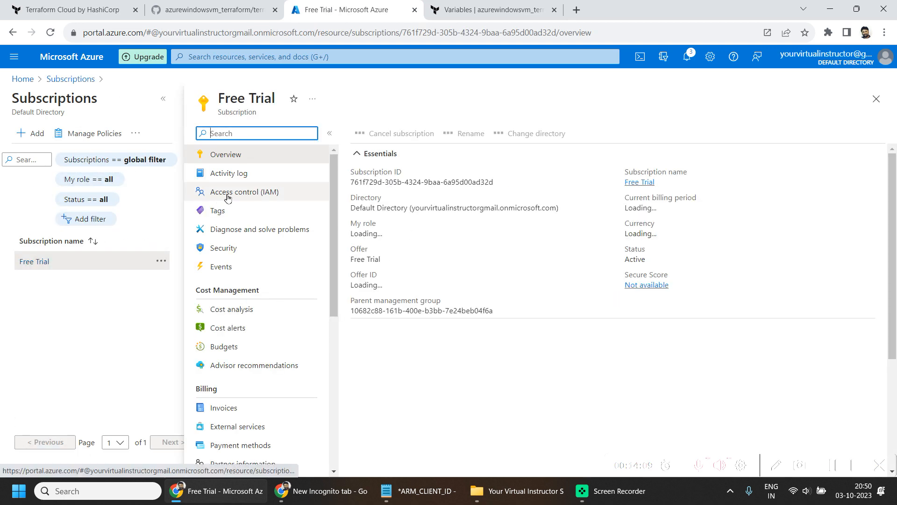
click(163, 98)
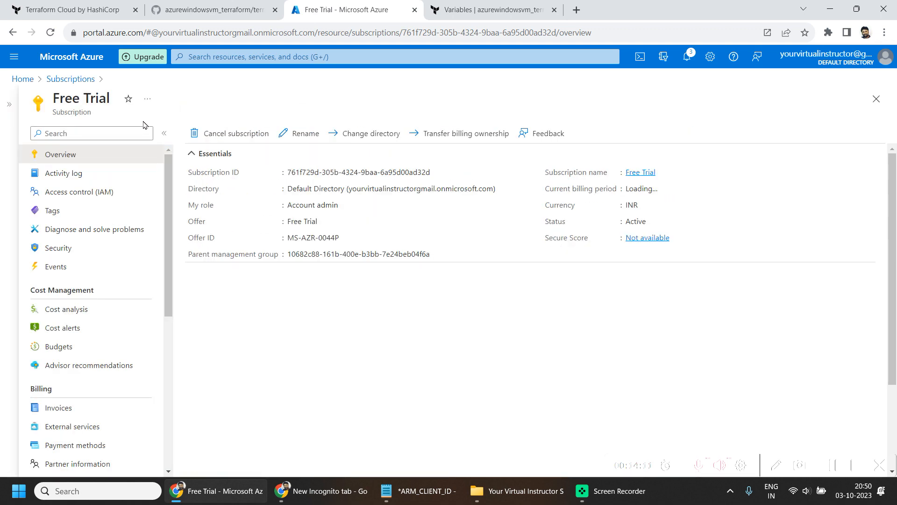
click(81, 195)
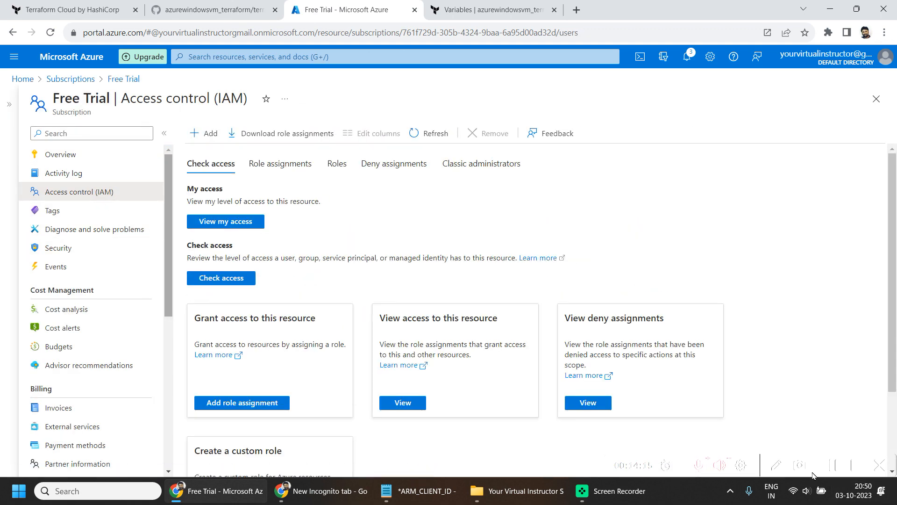
click(832, 469)
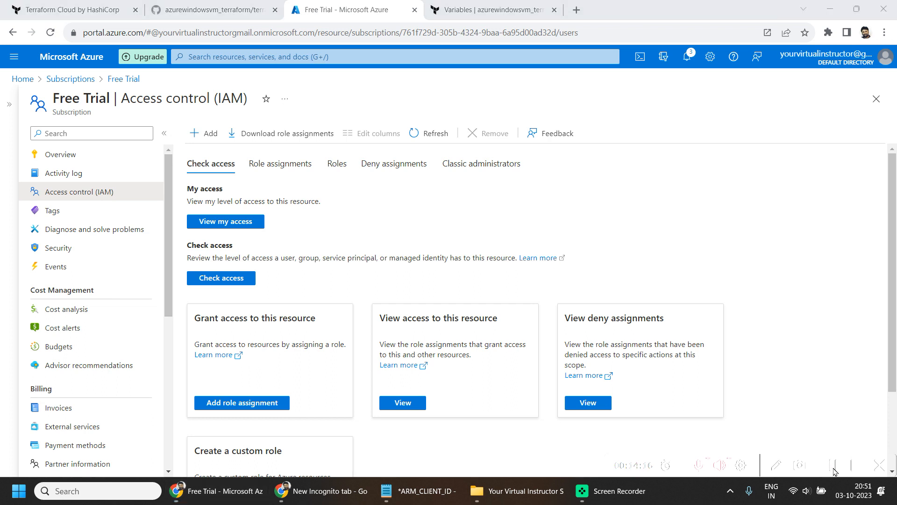
- Begin a role assignment on the Free Trial subscription and choose the privileged administrator role Contributor, filtering the roles by "contrib"
click(211, 135)
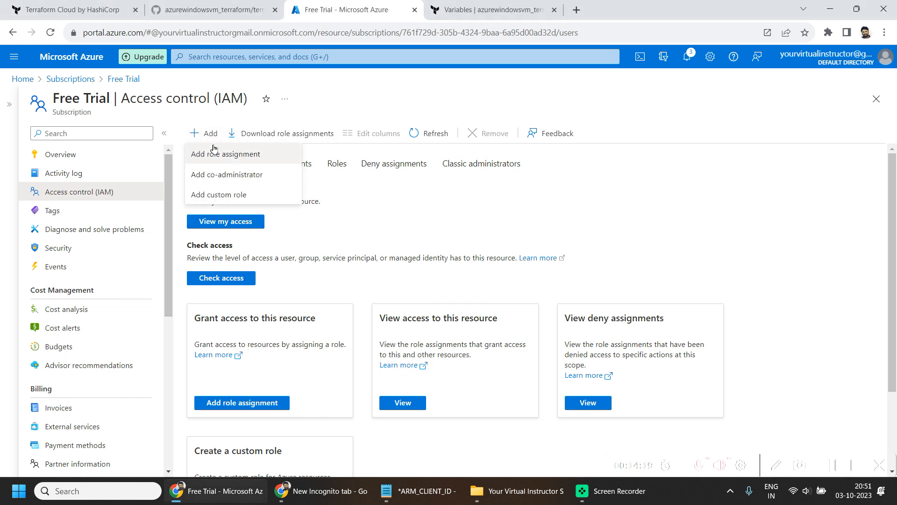
click(239, 159)
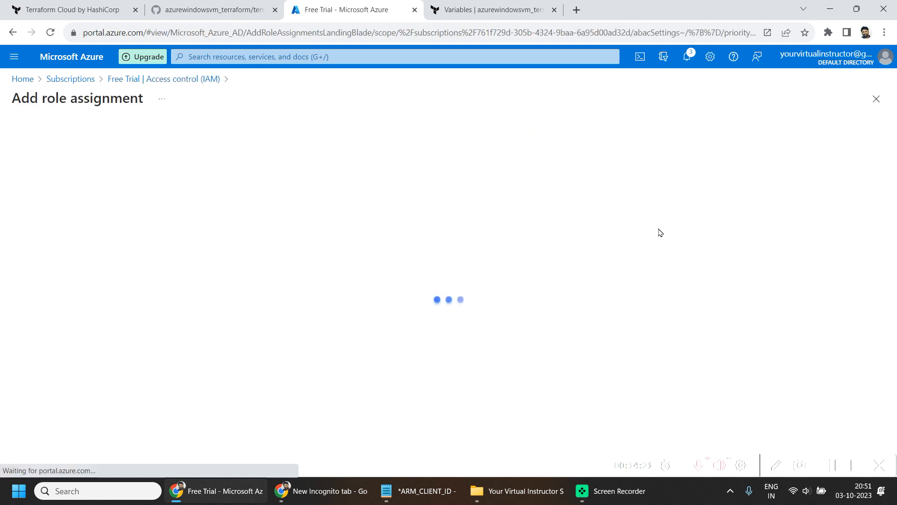
text(contrib)
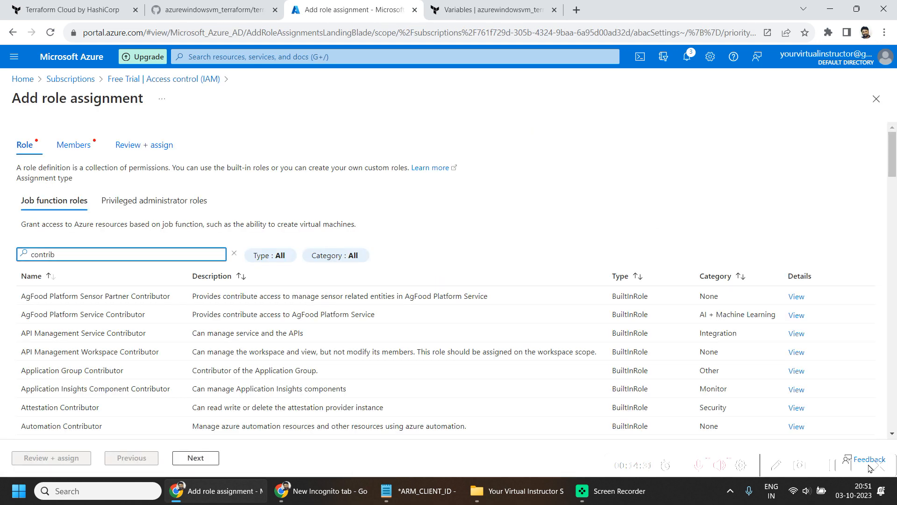
click(829, 469)
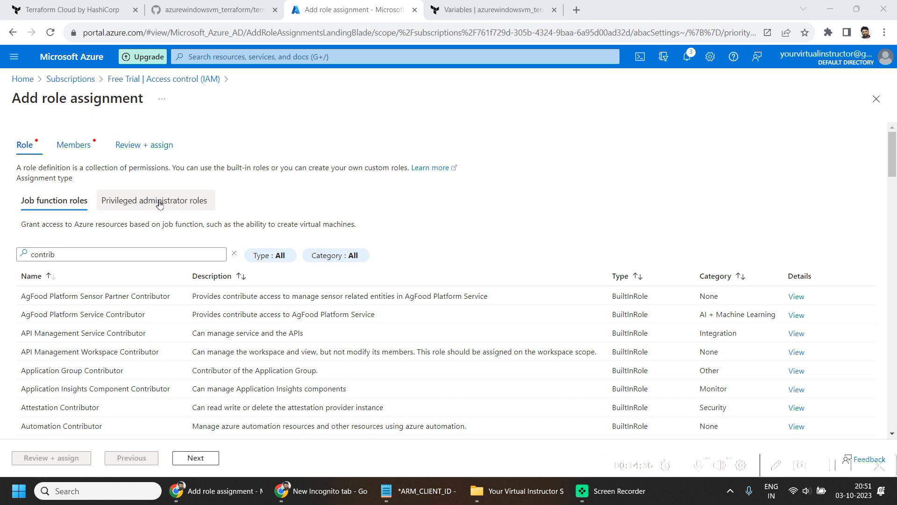
click(128, 196)
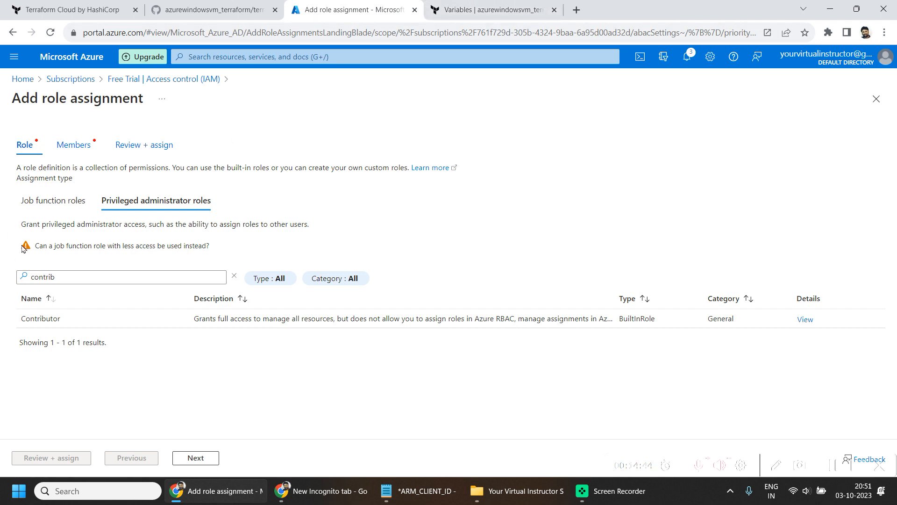
click(58, 208)
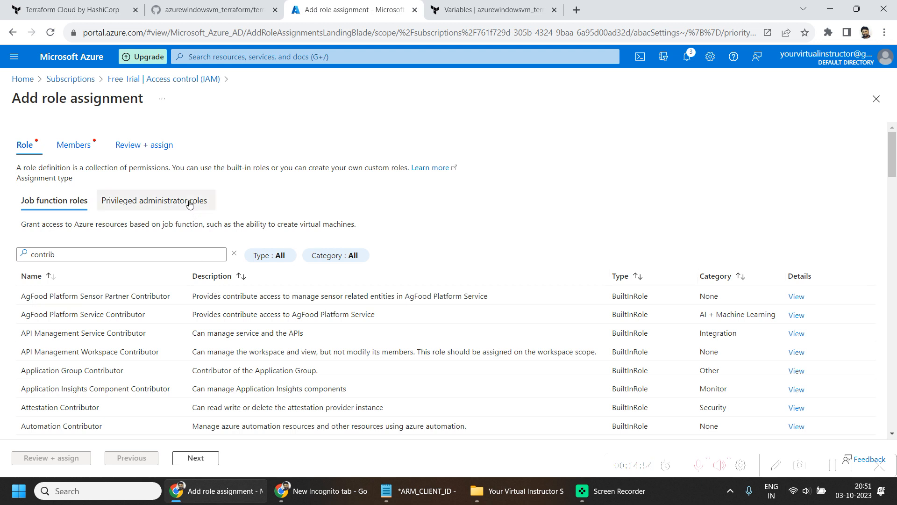
click(161, 200)
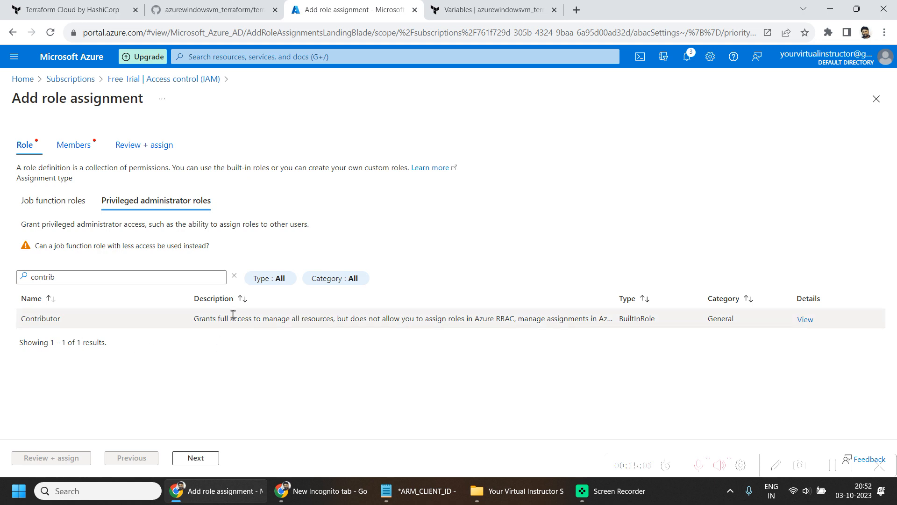
drag(228, 316, 386, 315)
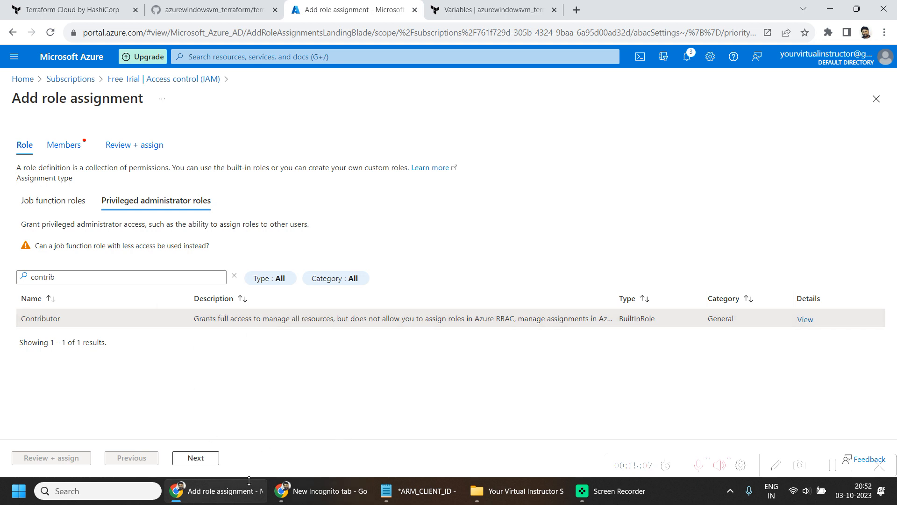
click(196, 459)
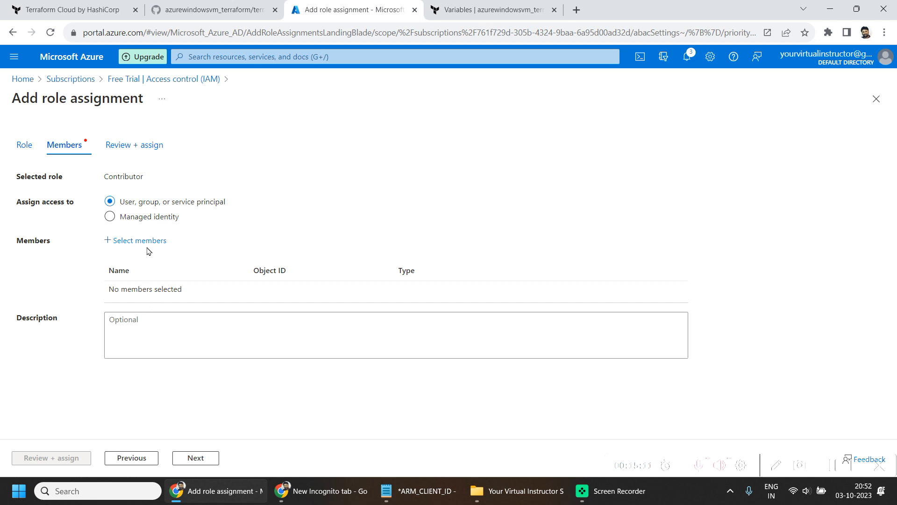
- Add the Terraform Cloud app as the member of the Contributor role assignment, searching for "terraform"
drag(216, 222, 125, 196)
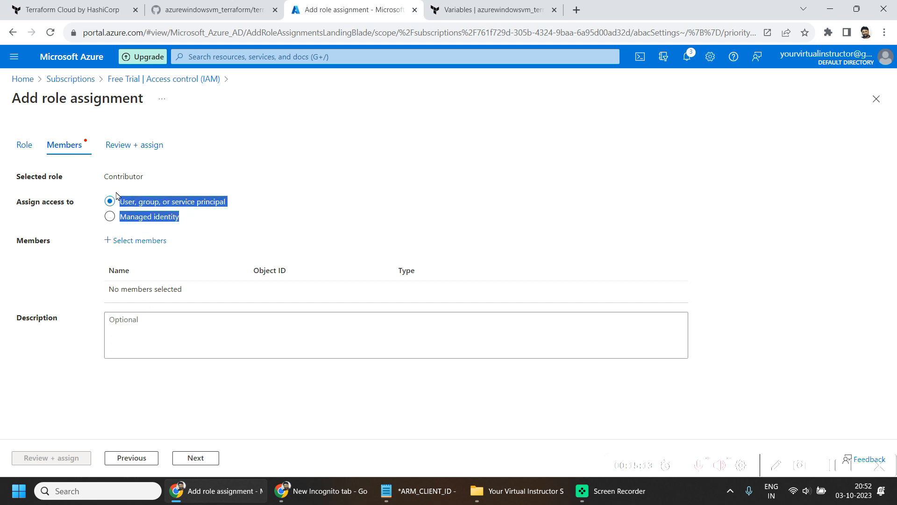
click(139, 241)
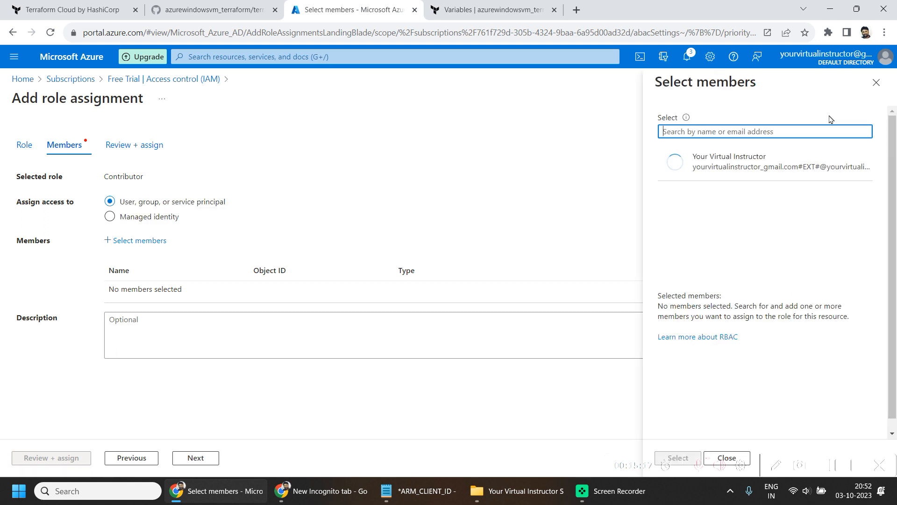
click(787, 131)
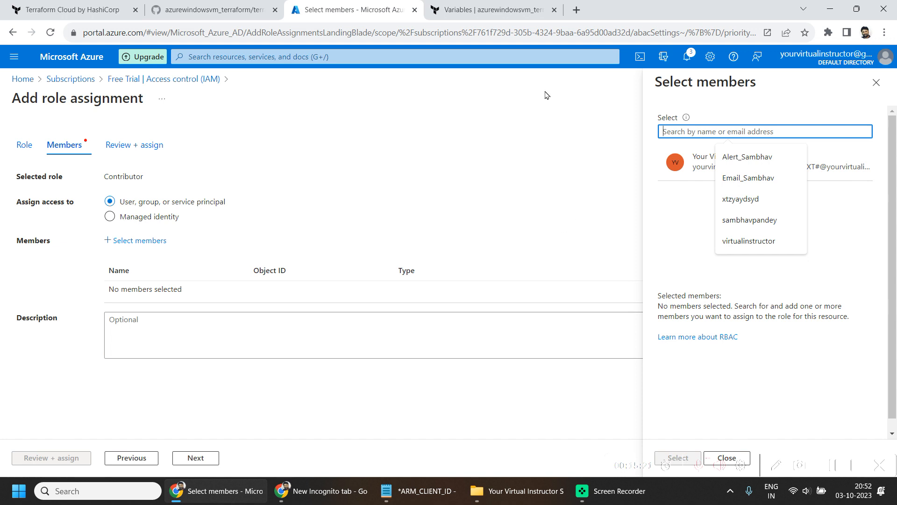
text(terraform)
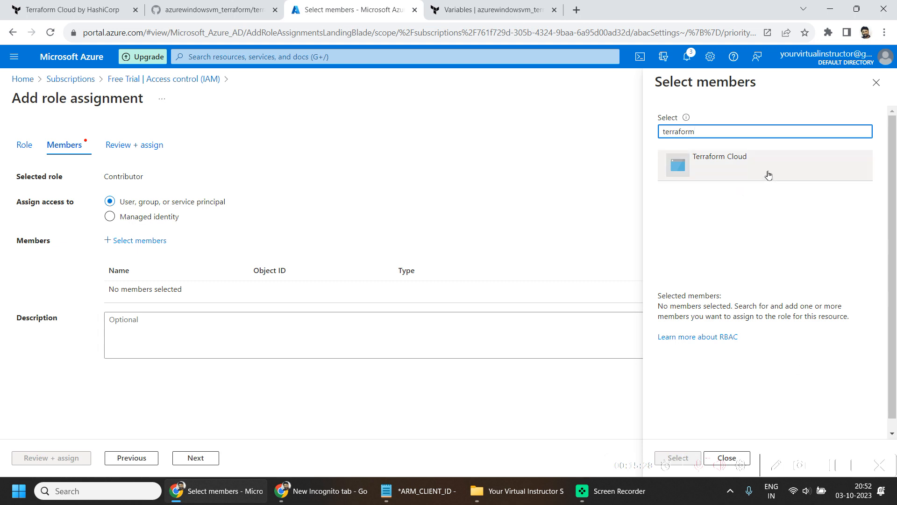
click(737, 180)
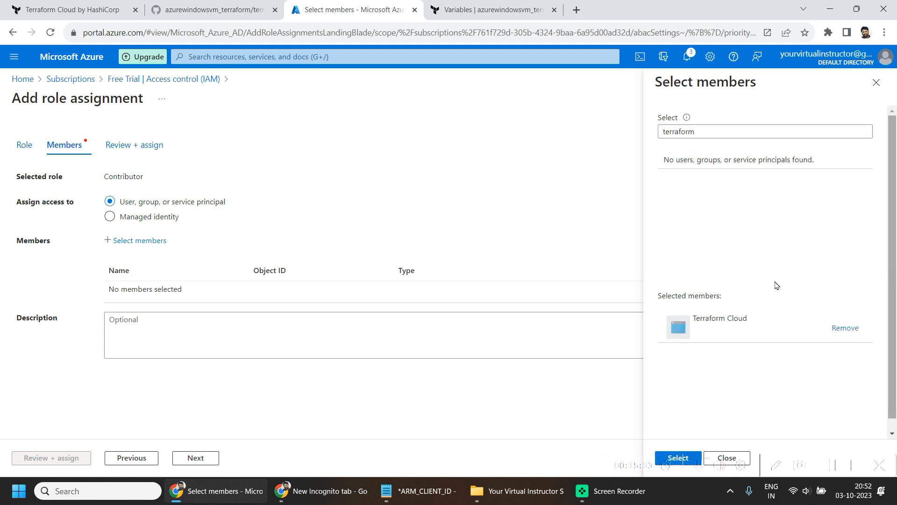
scroll(776, 285, down, 1)
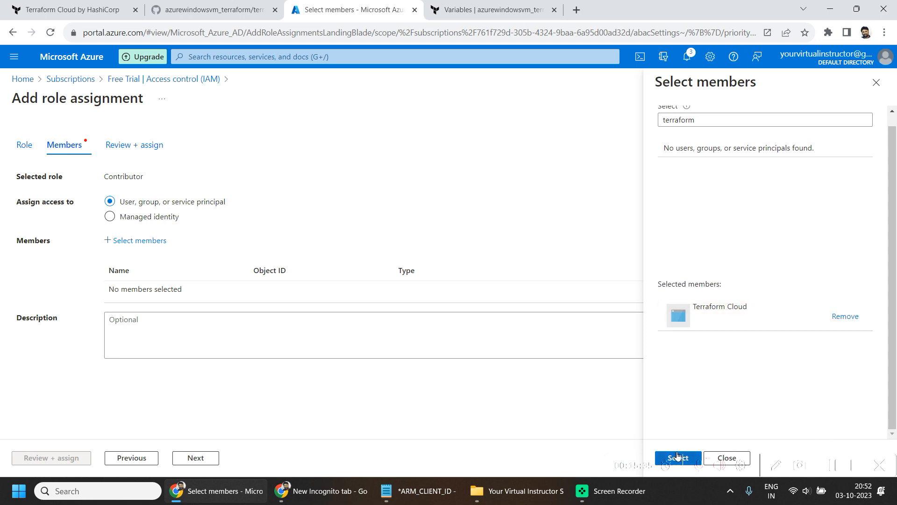
click(677, 457)
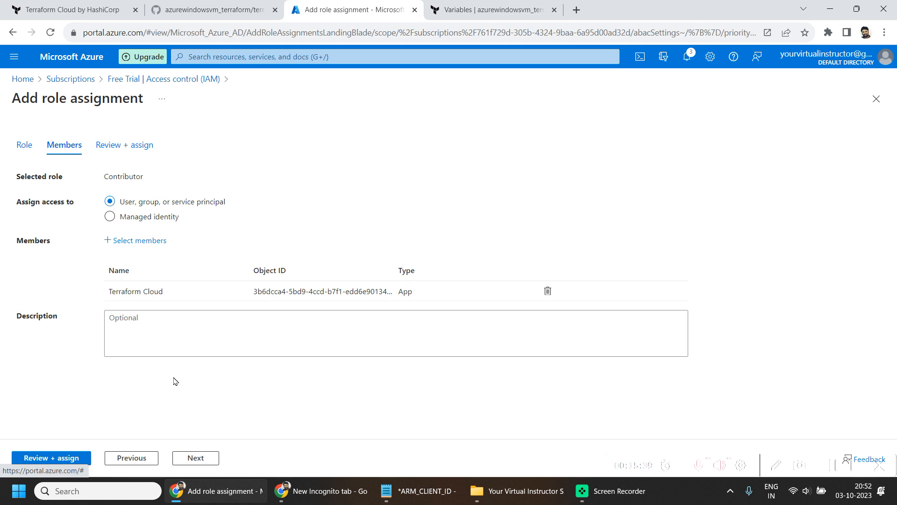
- Review the role assignment and assign the Contributor role to the Terraform Cloud app
click(153, 242)
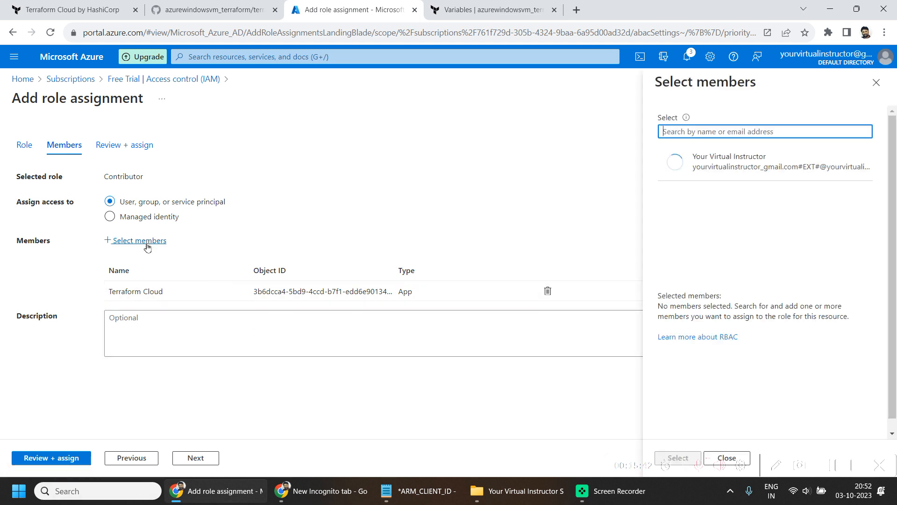
key(Escape)
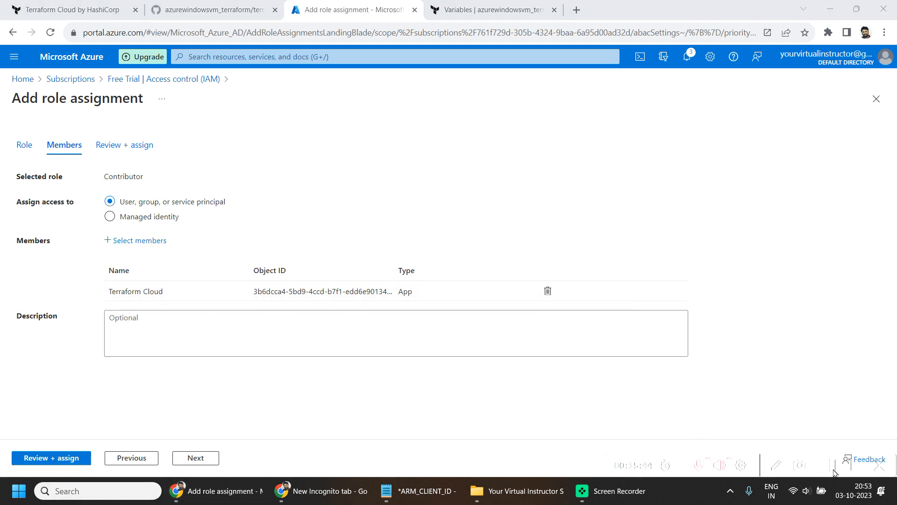
click(198, 457)
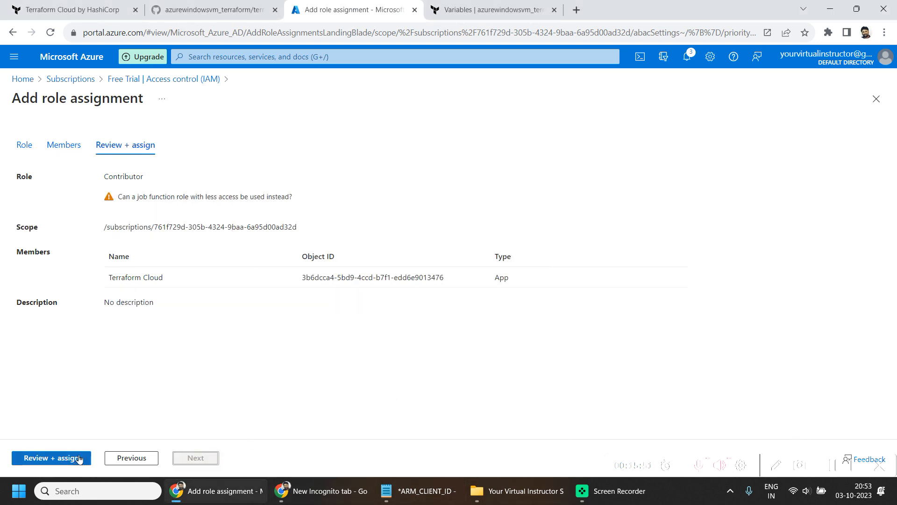
click(79, 459)
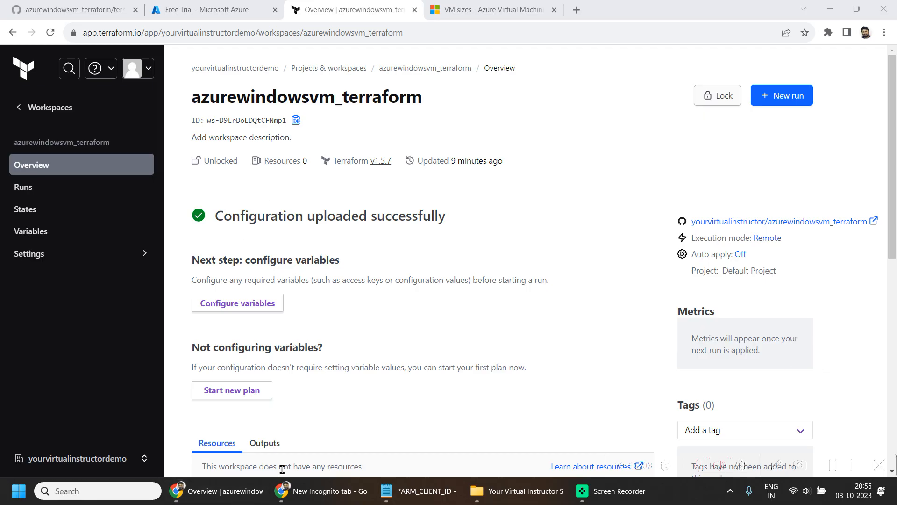
click(57, 195)
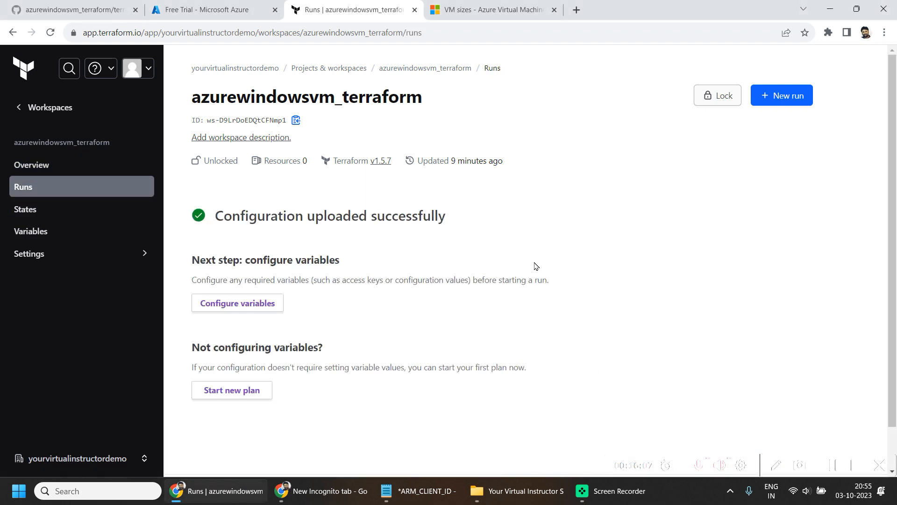
click(790, 95)
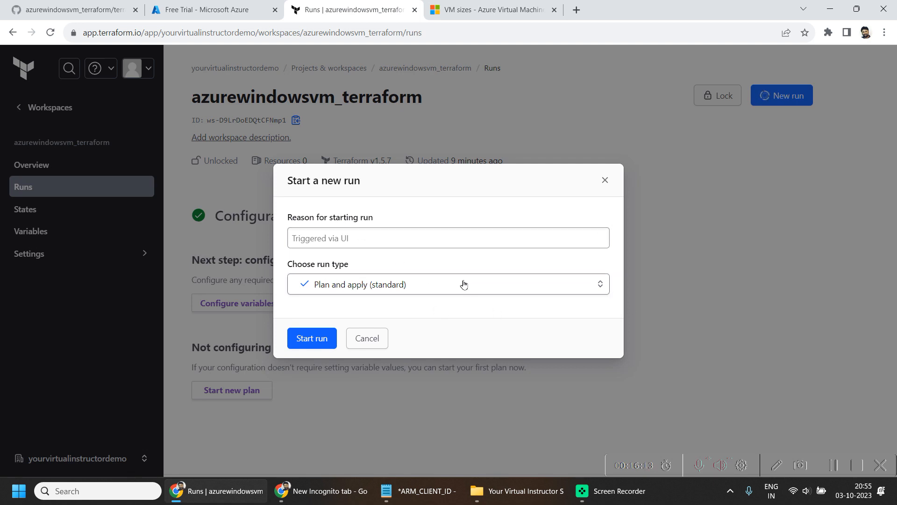
click(430, 292)
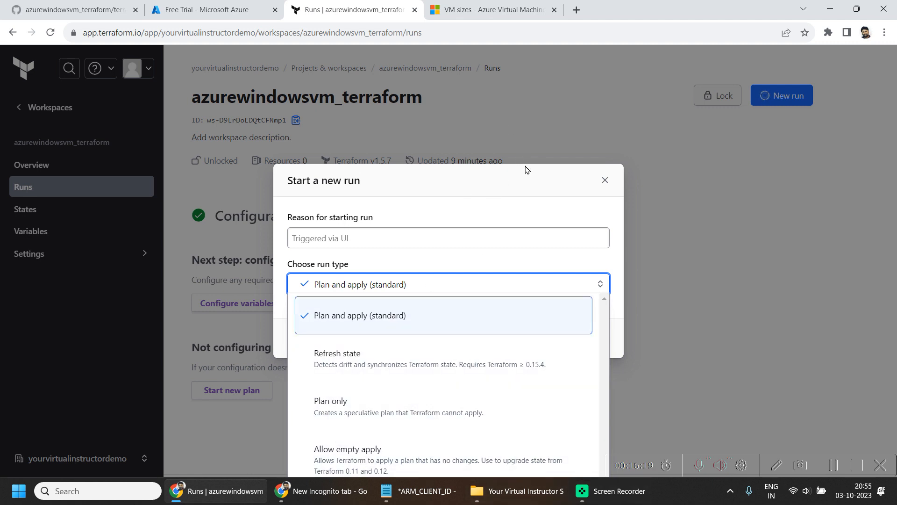
click(494, 176)
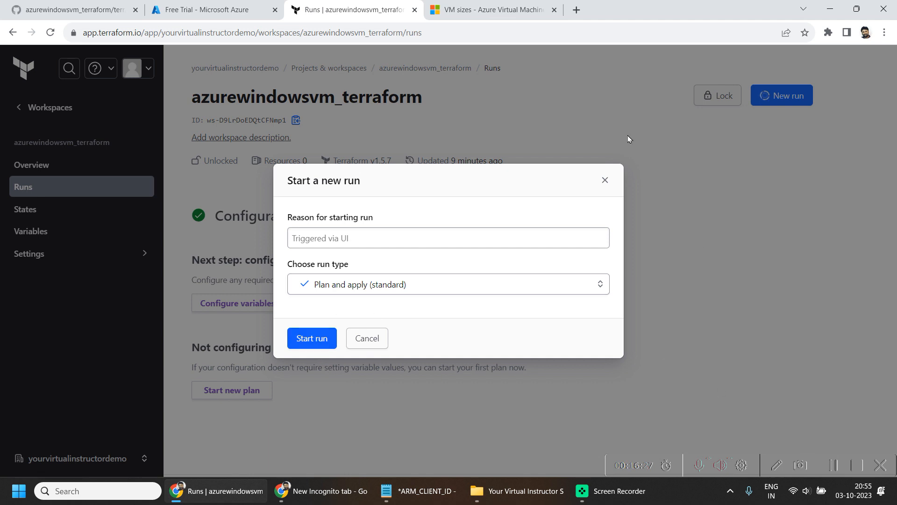
click(605, 180)
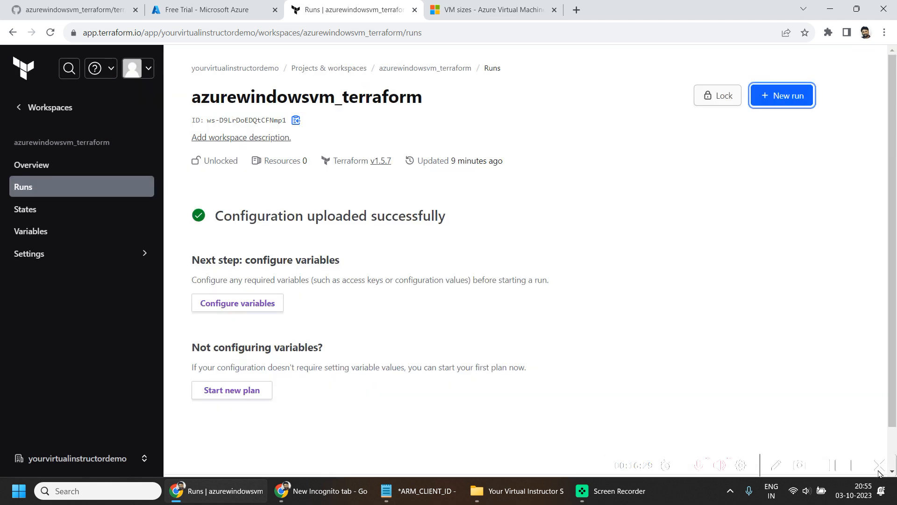
click(835, 466)
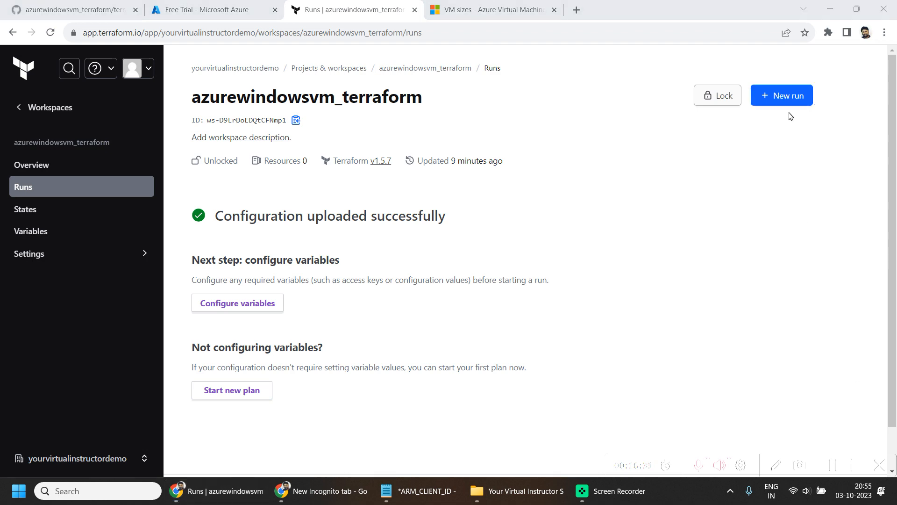
- Start a new standard plan and apply run in the azurewindowsvm_terraform workspace
click(794, 96)
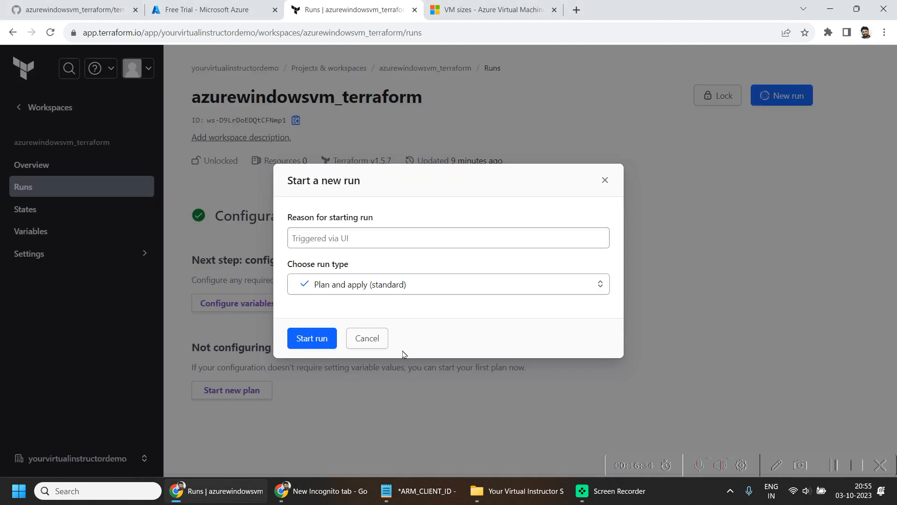
click(314, 338)
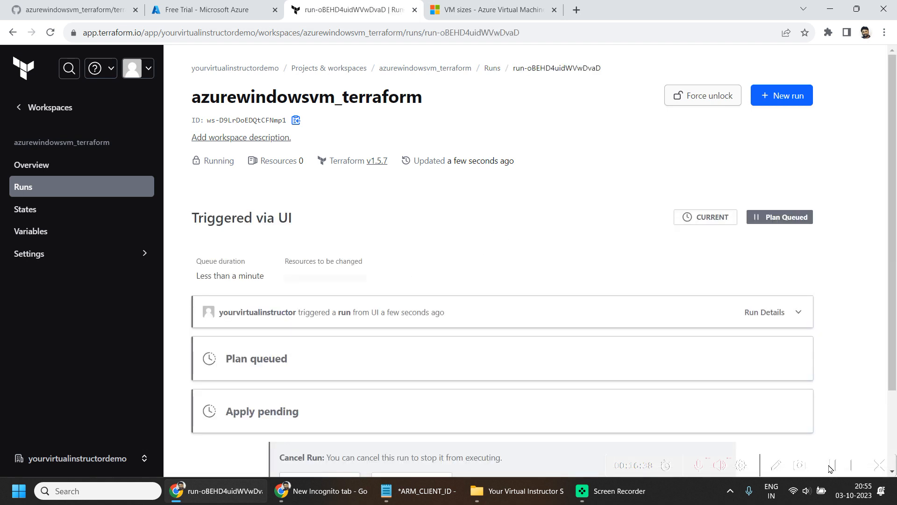
scroll(840, 405, down, 2)
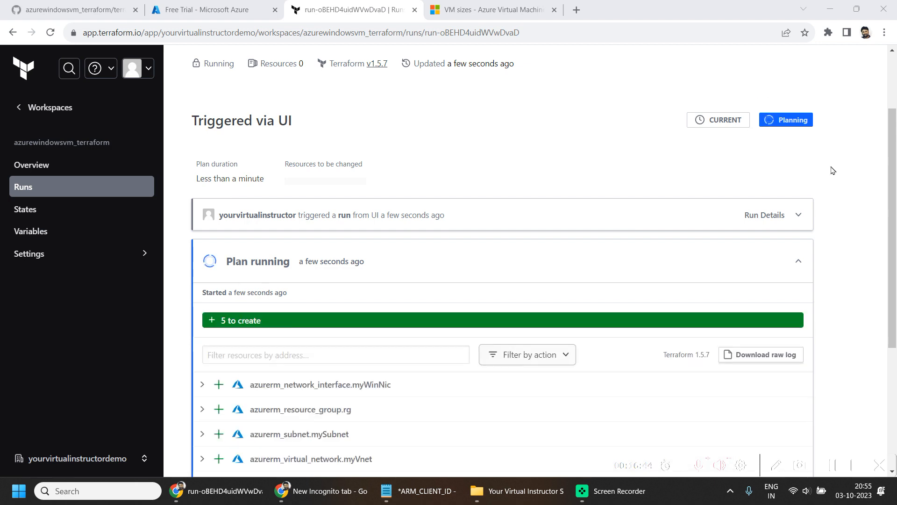
drag(832, 171, 729, 120)
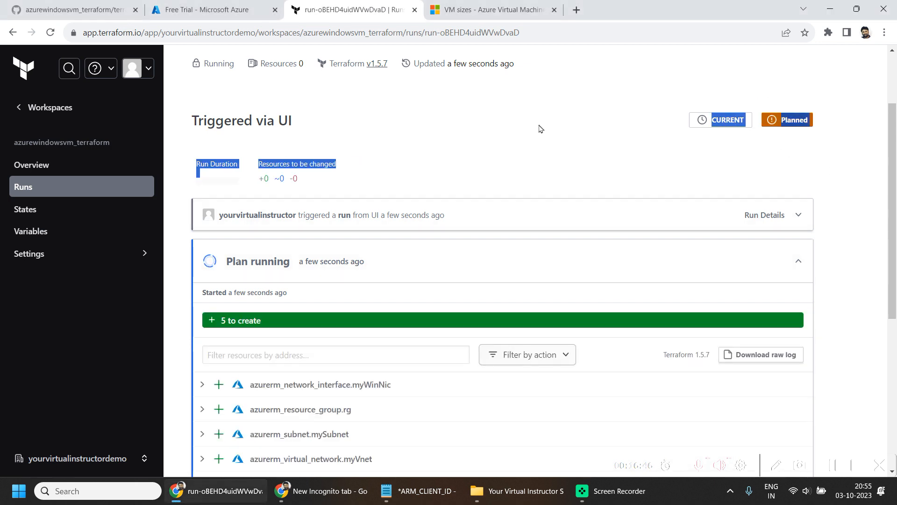
click(839, 142)
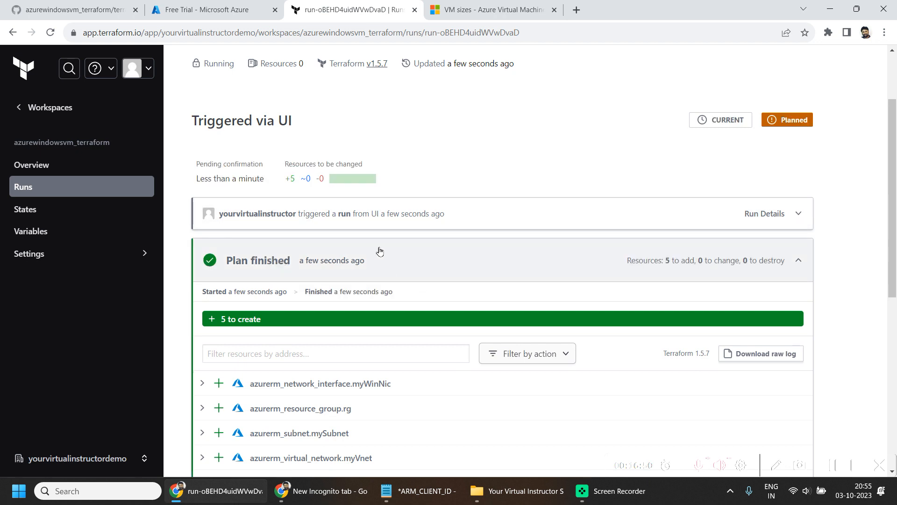
- Examine the planned settings of the network interface myWinNic in the finished plan
scroll(418, 348, down, 3)
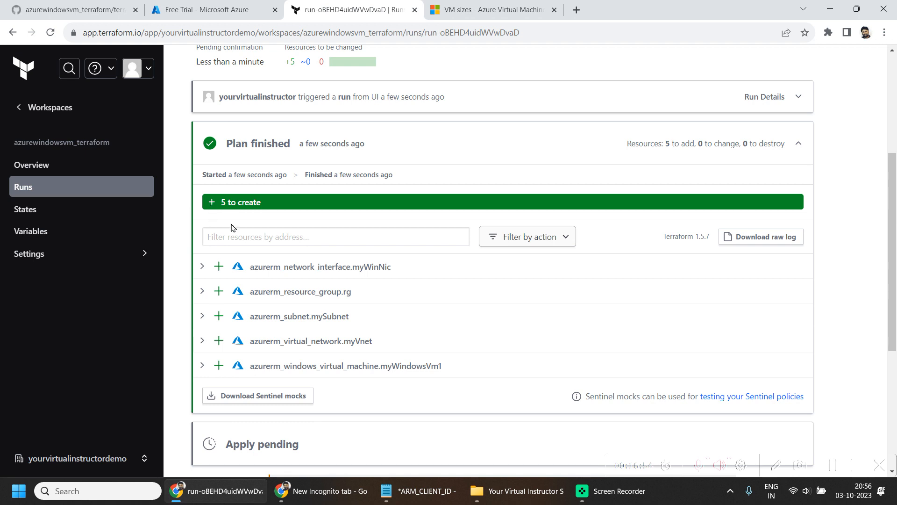
click(202, 267)
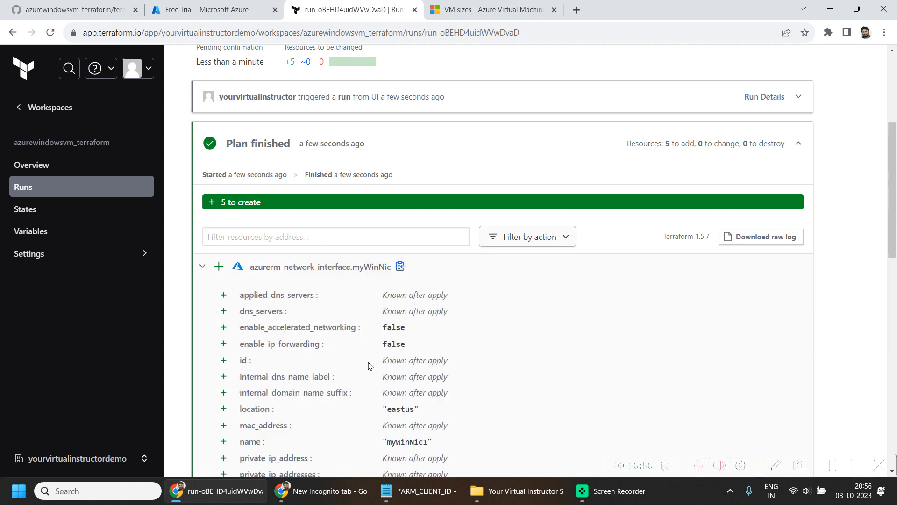
click(205, 267)
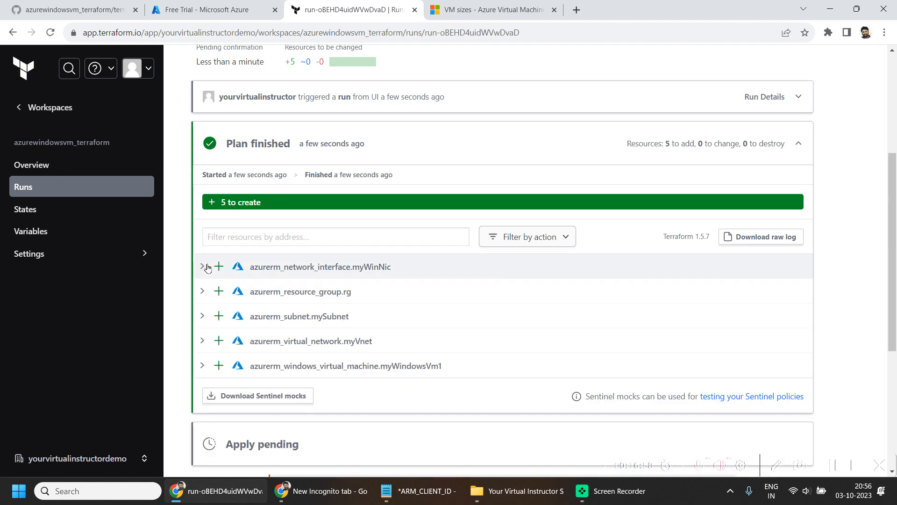
click(206, 267)
scroll(414, 314, down, 3)
scroll(387, 349, up, 2)
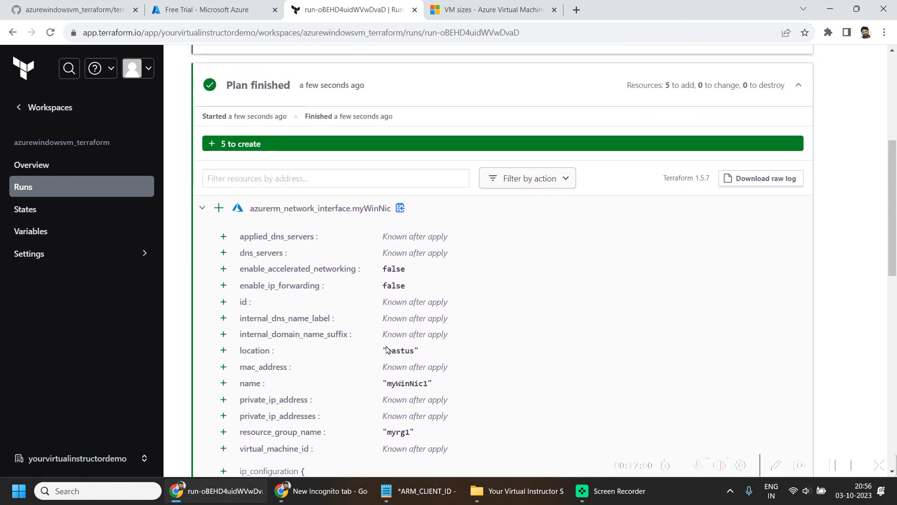
scroll(387, 349, down, 7)
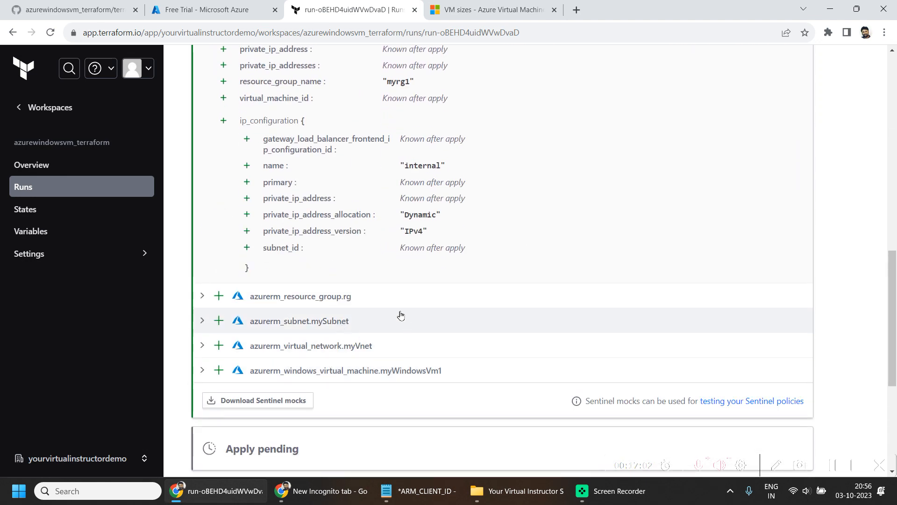
- Examine the planned resource group rg, checking its location and name
click(202, 296)
scroll(480, 337, down, 1)
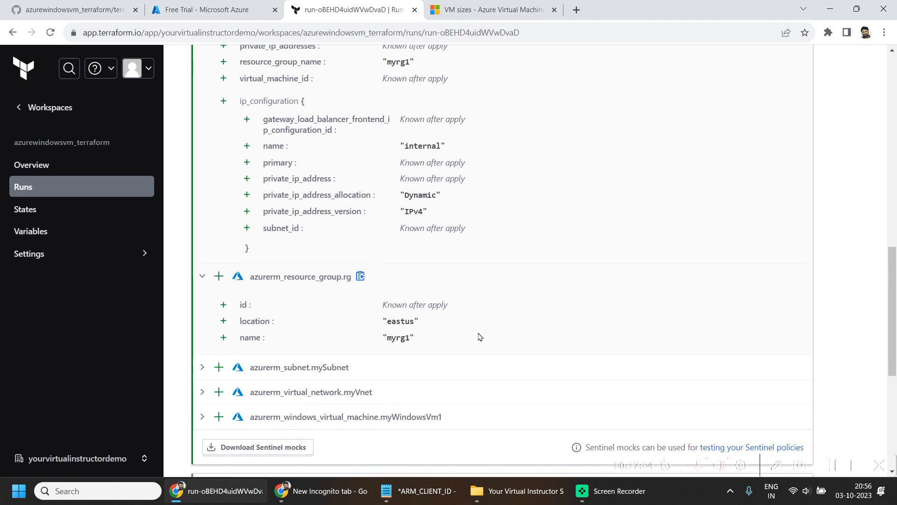
scroll(480, 336, down, 2)
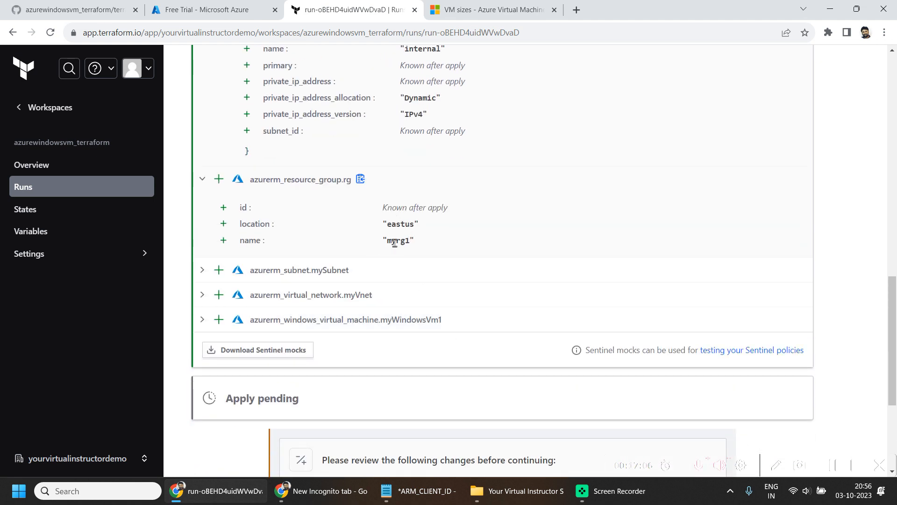
triple_click(404, 227)
click(407, 258)
double_click(399, 243)
click(399, 243)
double_click(400, 224)
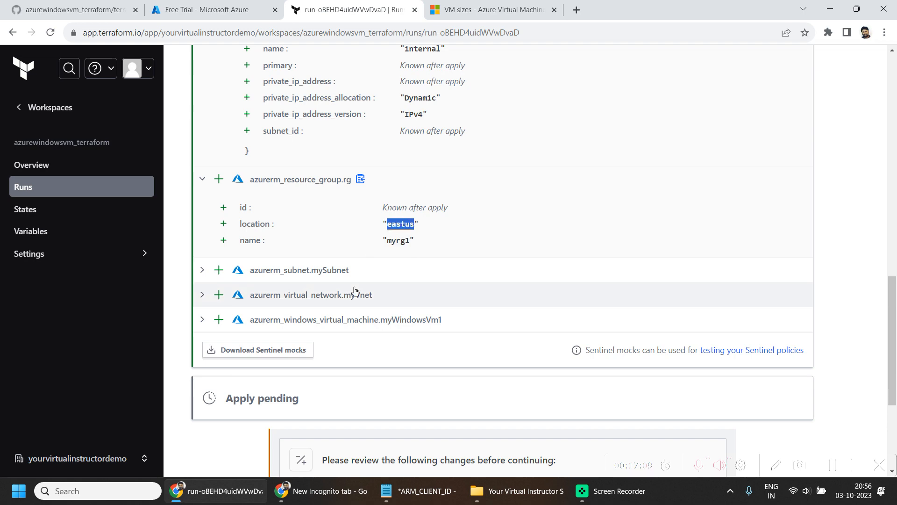
- Examine the planned settings of the subnet mySubnet and the Windows virtual machine myWindowsVm1
click(217, 275)
scroll(347, 246, down, 8)
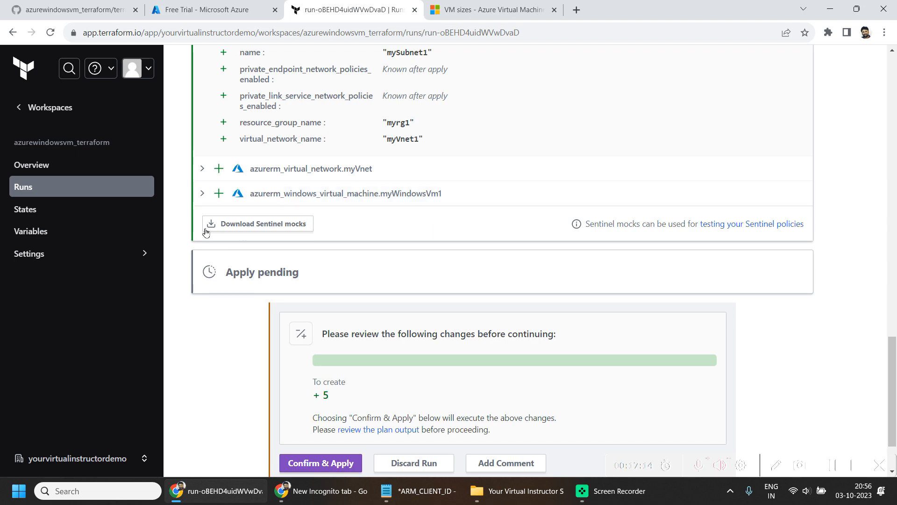
click(235, 193)
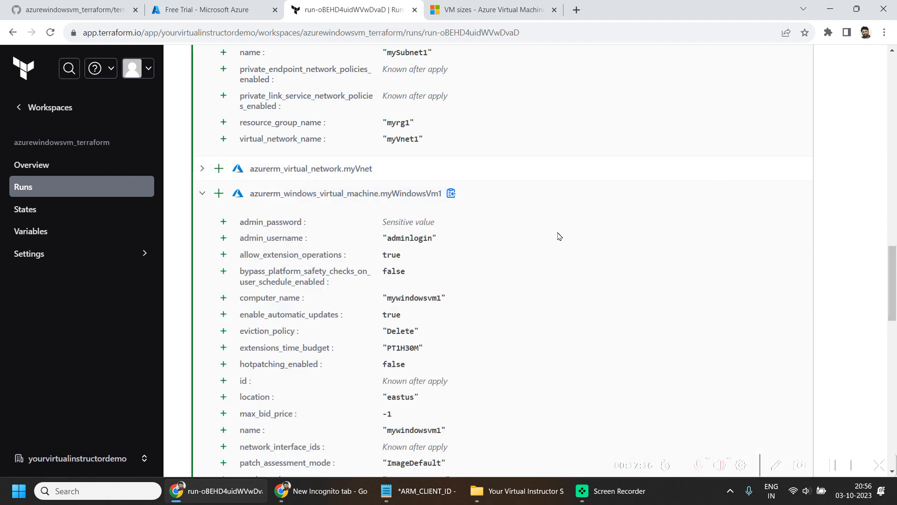
scroll(559, 236, up, 10)
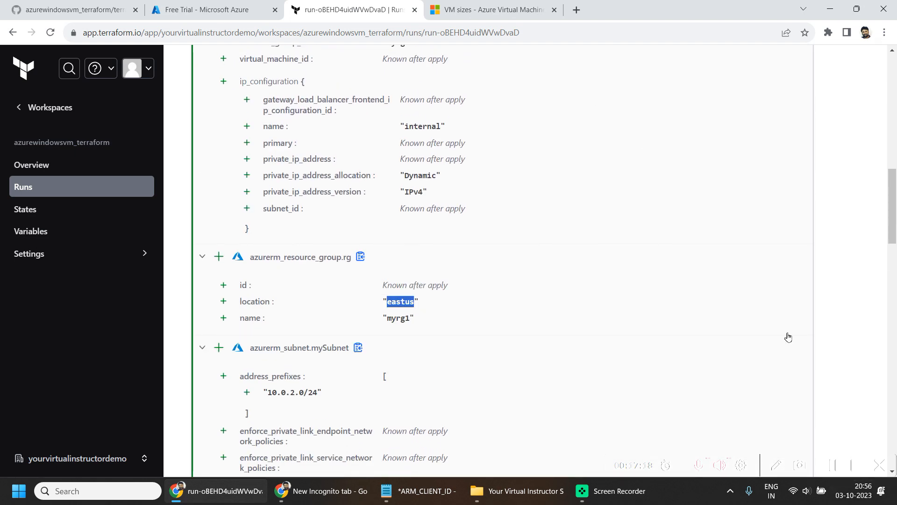
scroll(788, 337, down, 15)
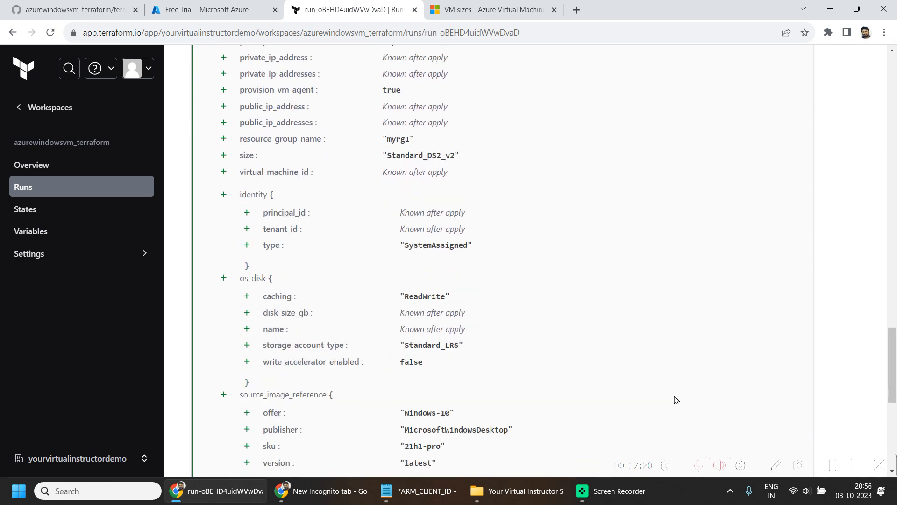
scroll(676, 400, down, 8)
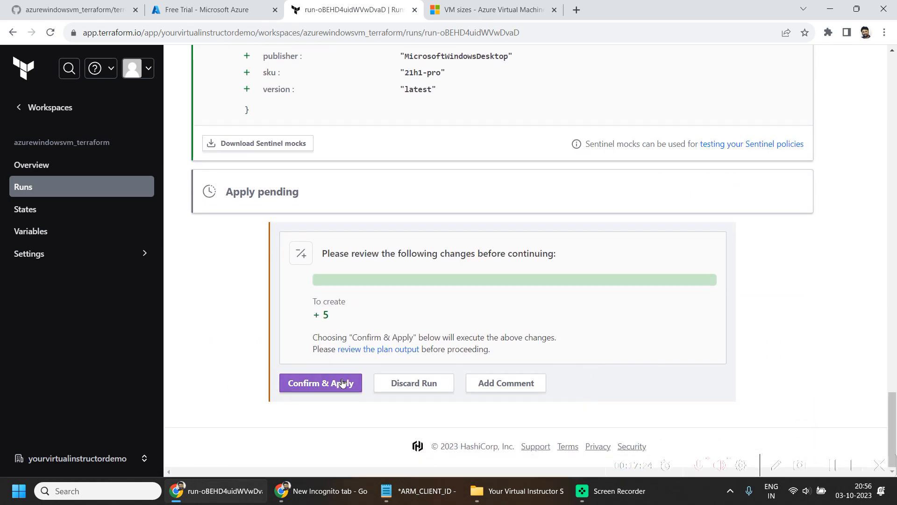
- Confirm and apply the reviewed plan of the run triggered via UI
click(343, 383)
click(366, 383)
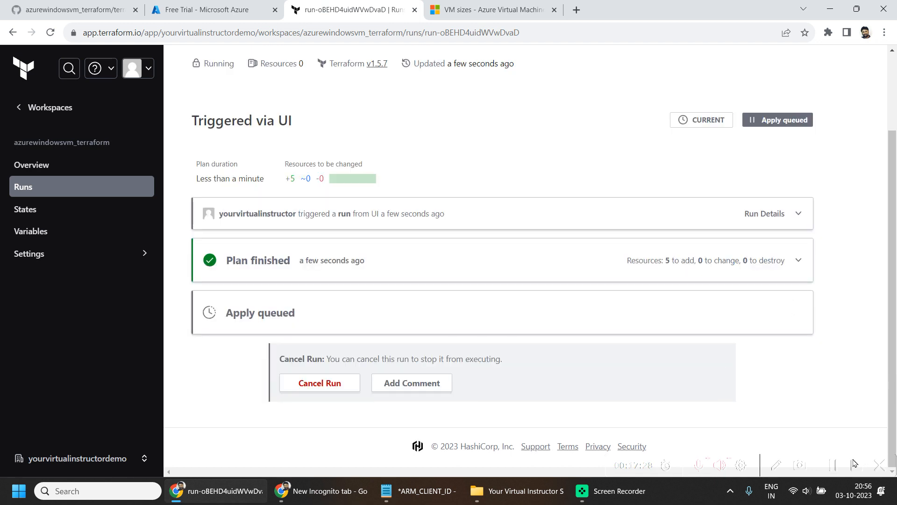
click(833, 477)
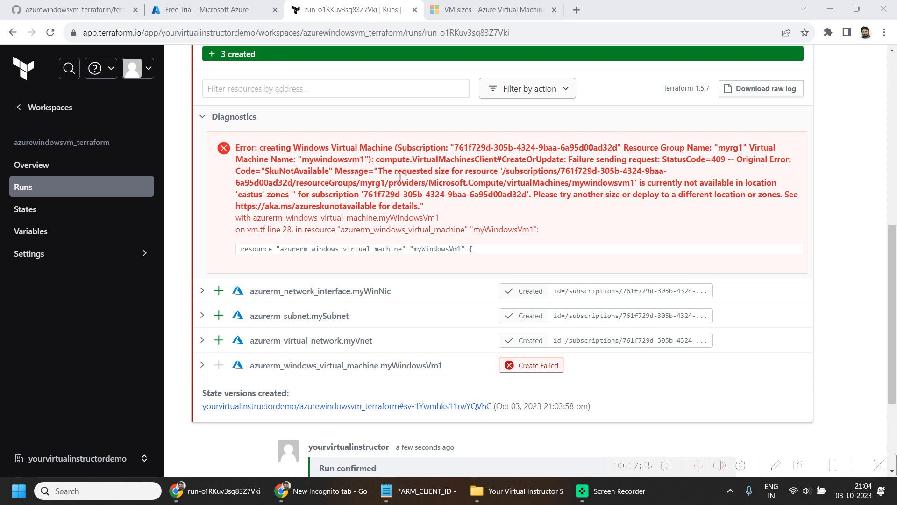
- Check the virtual machine creation error, switch to vm.tf on GitHub and set the Windows VM's size to "standard_b2s"
double_click(292, 172)
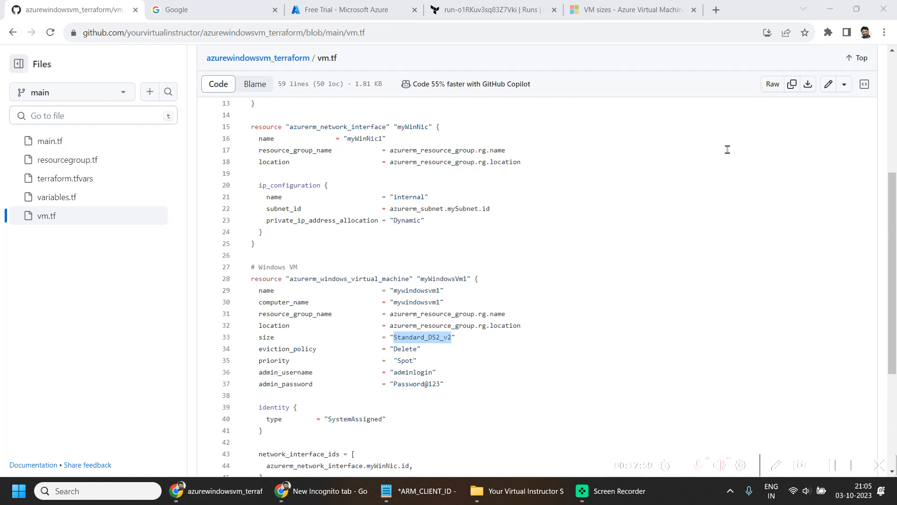
click(832, 83)
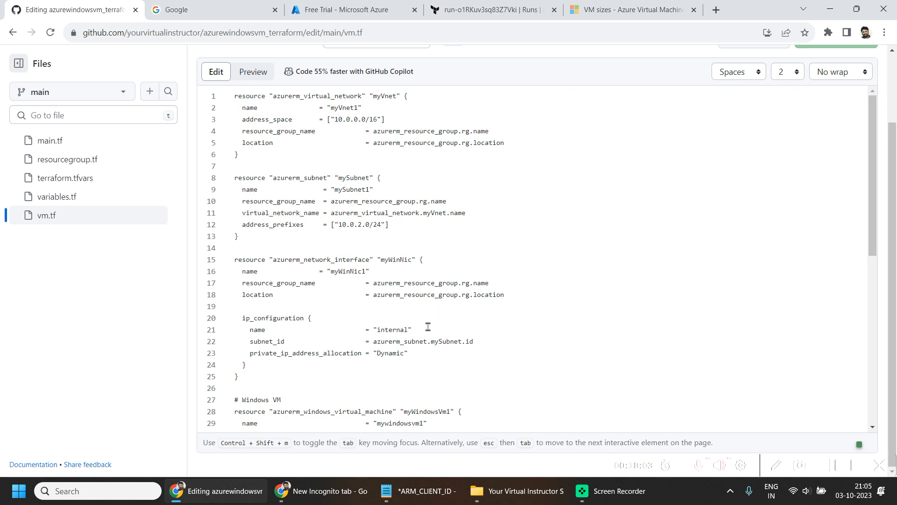
scroll(523, 318, down, 2)
scroll(518, 280, down, 2)
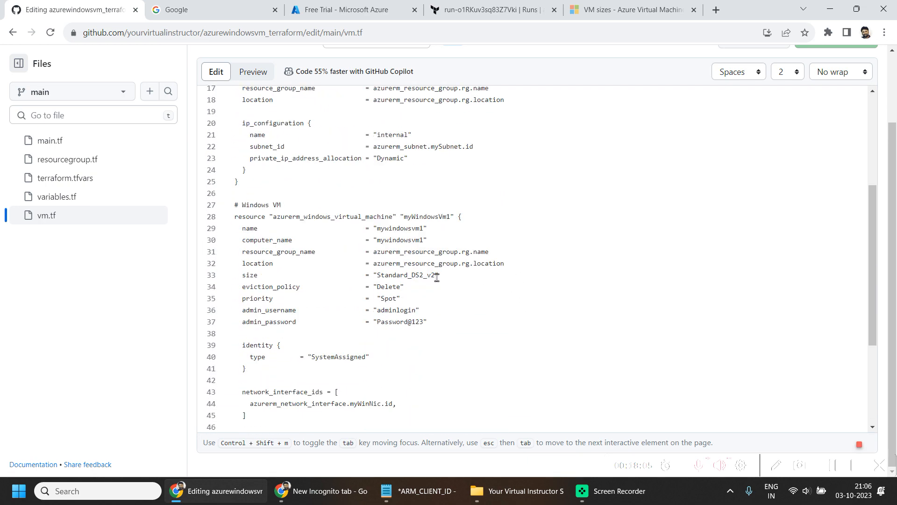
double_click(389, 275)
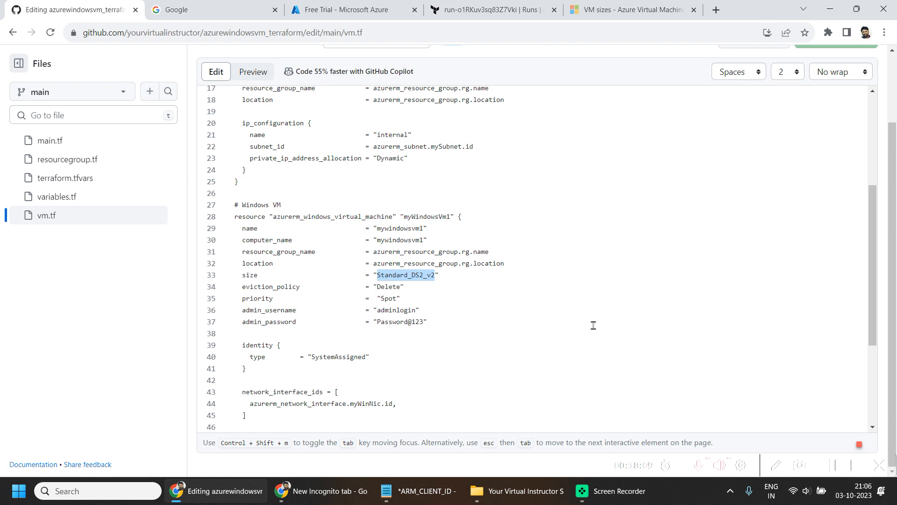
text(standard_b2s)
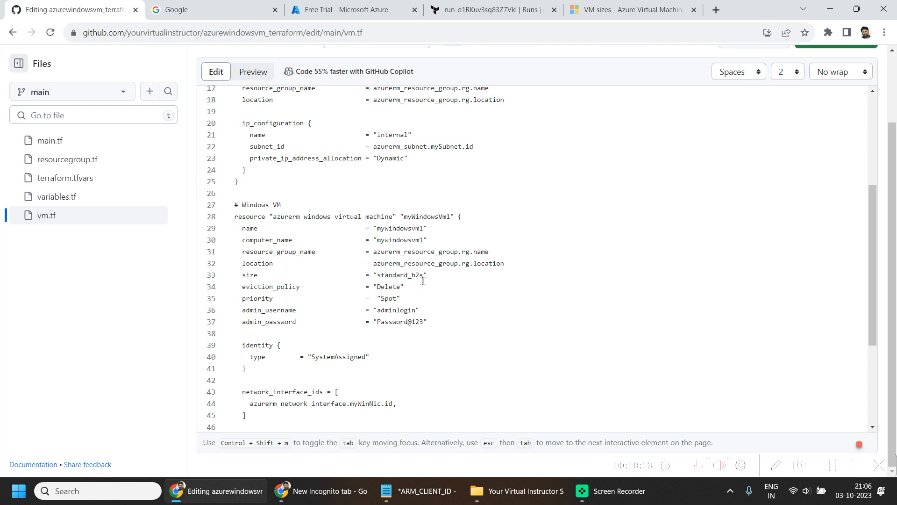
- Commit the vm.tf change directly to the main branch with the message "Update vm.tf"
scroll(751, 203, up, 5)
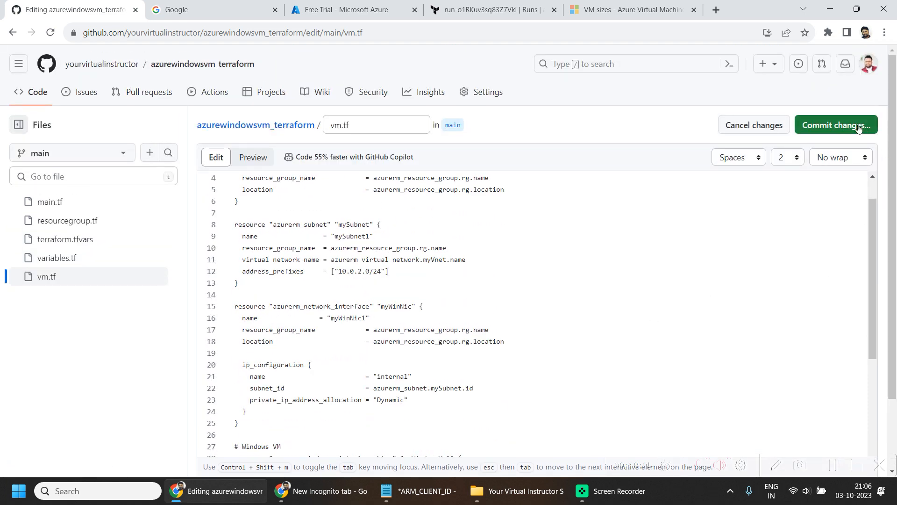
click(837, 118)
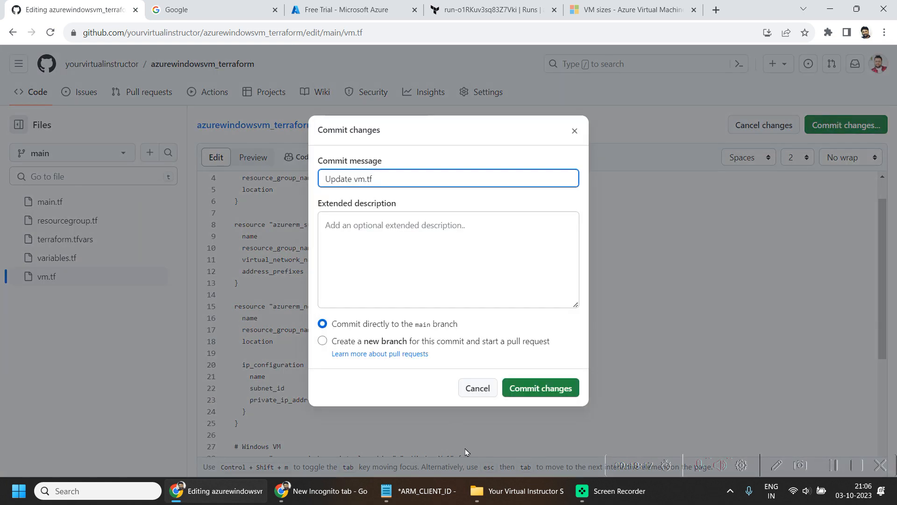
click(553, 386)
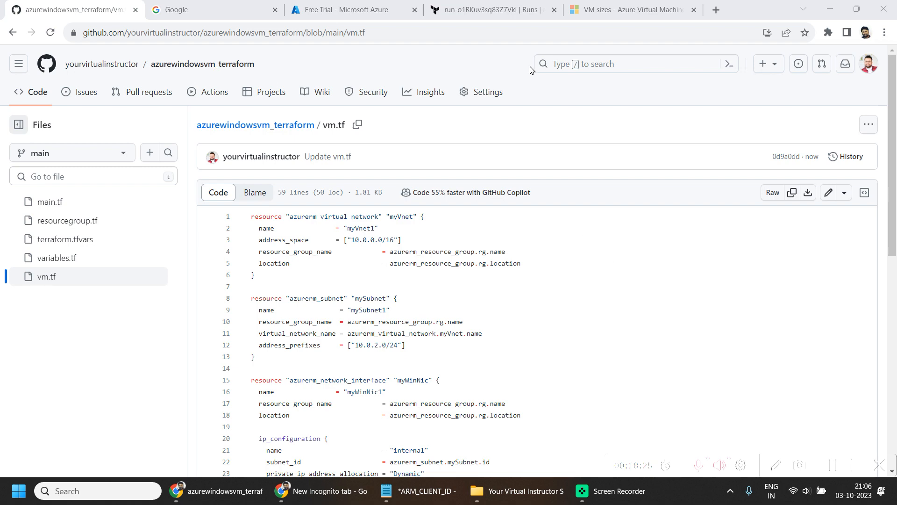
- Switch back to Terraform Cloud and open the current "Update vm.tf" run from the workspace's runs
click(452, 5)
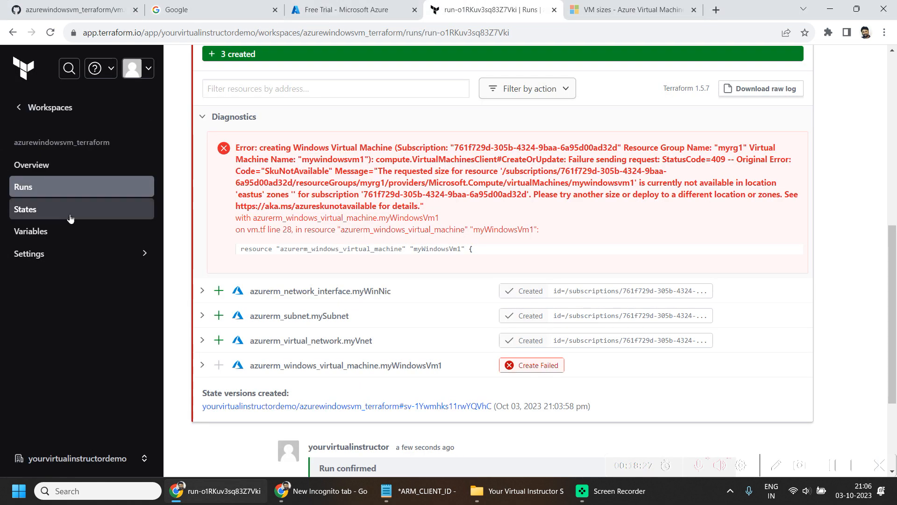
click(25, 191)
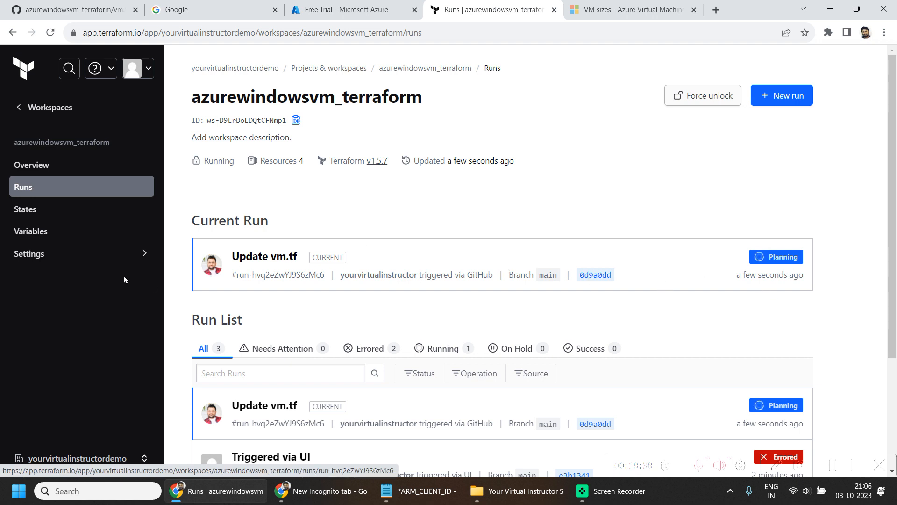
click(221, 253)
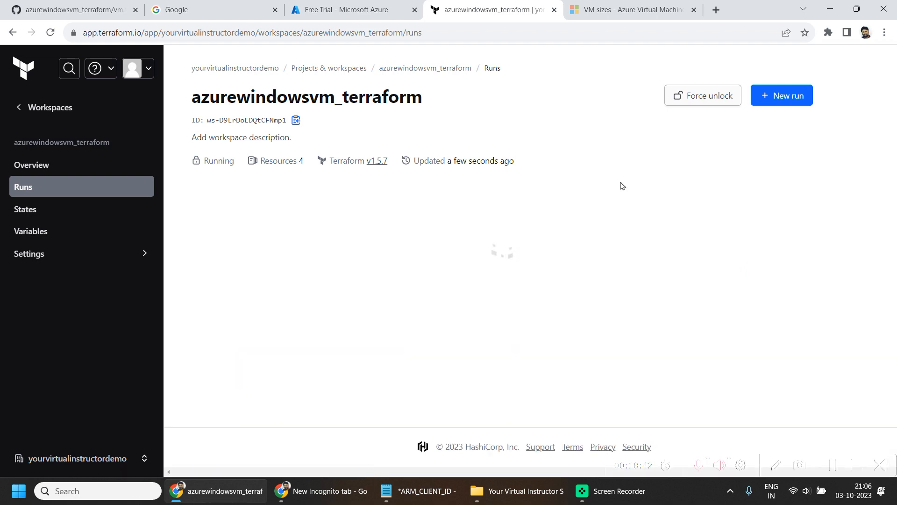
- Confirm and apply the plan of the "Update vm.tf" run and review the apply result
scroll(575, 257, down, 3)
scroll(501, 340, down, 2)
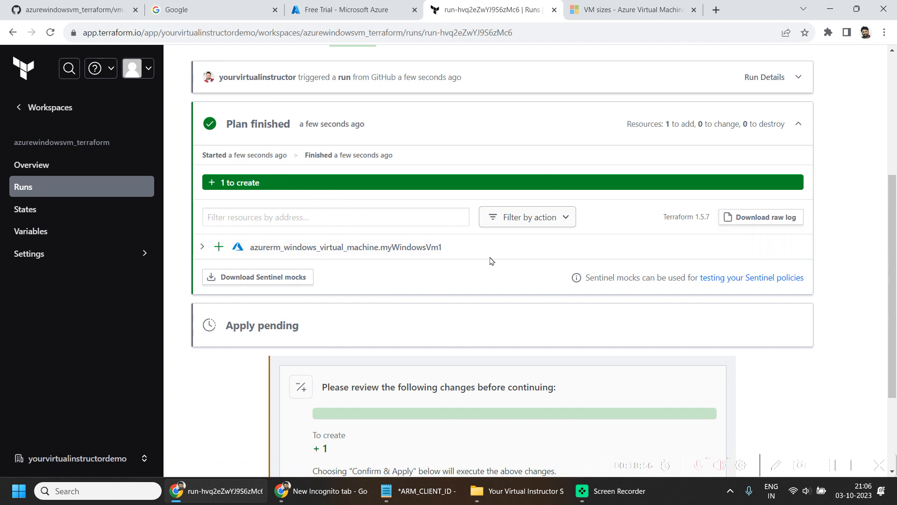
scroll(491, 260, down, 3)
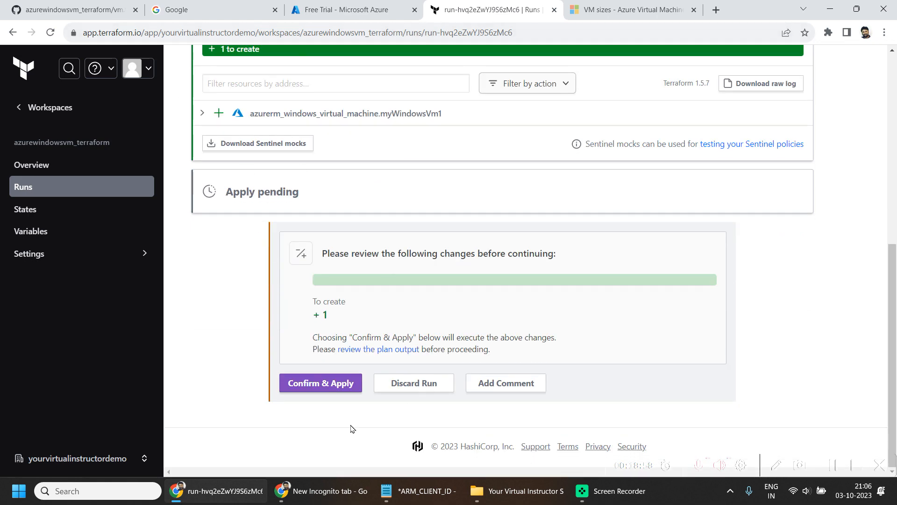
click(326, 383)
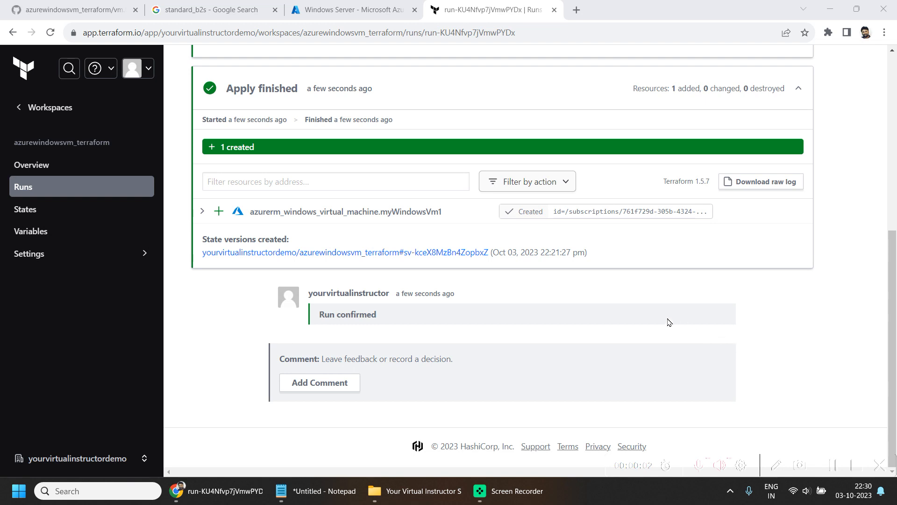
scroll(659, 314, up, 4)
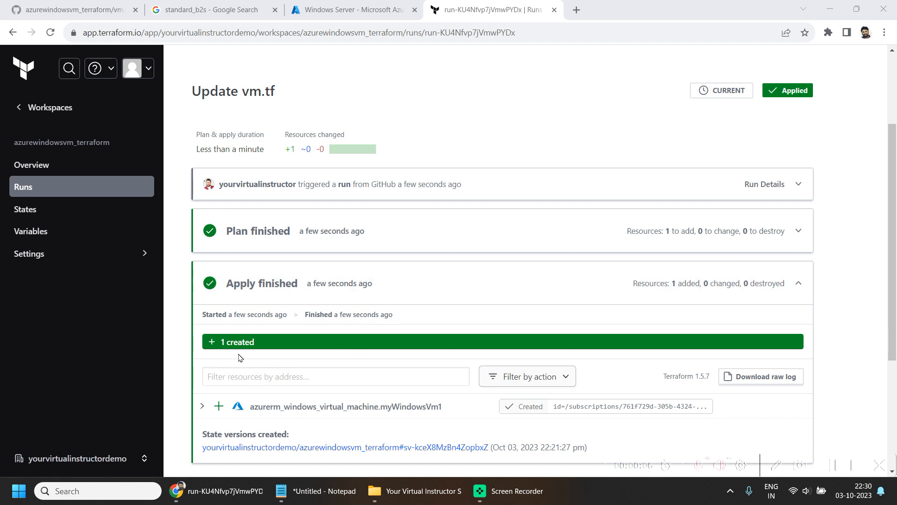
- Switch to the Azure portal's virtual machines list and compare the deployed Windows VM with its computer name in vm.tf on GitHub
scroll(344, 413, down, 2)
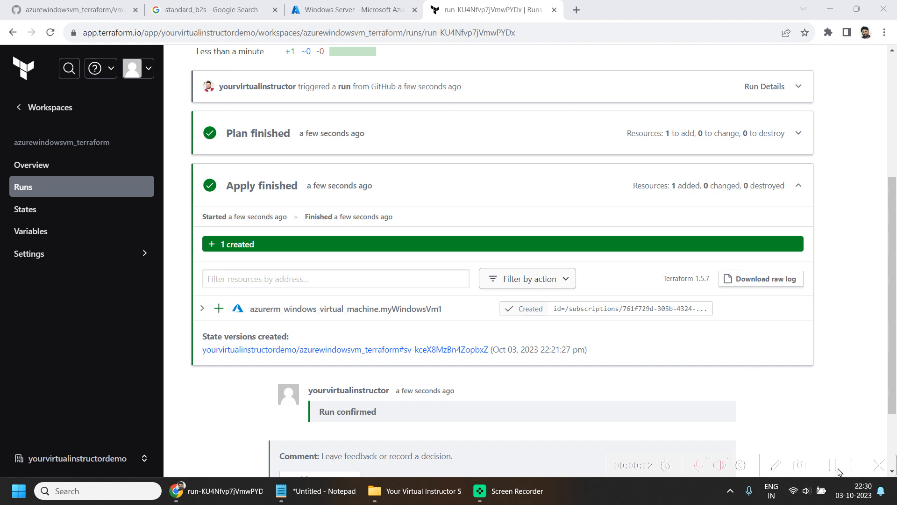
key(ctrl+shift+Tab)
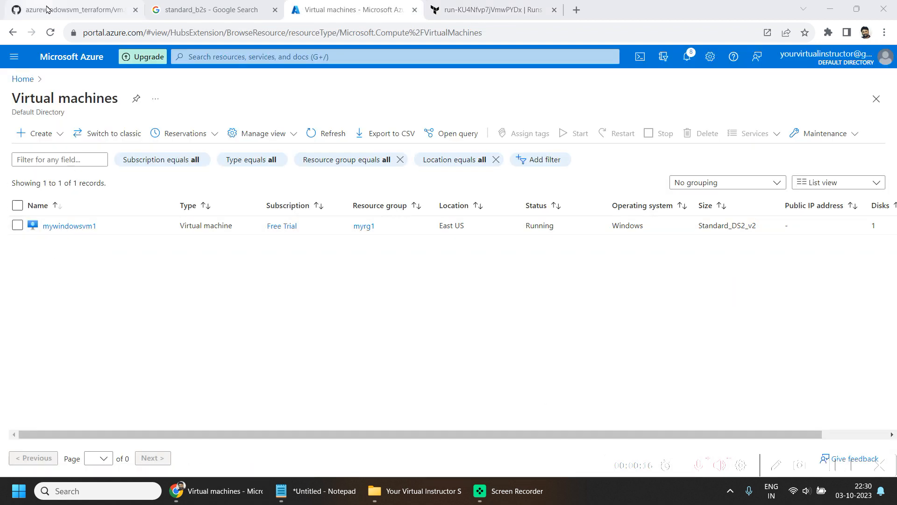
click(107, 5)
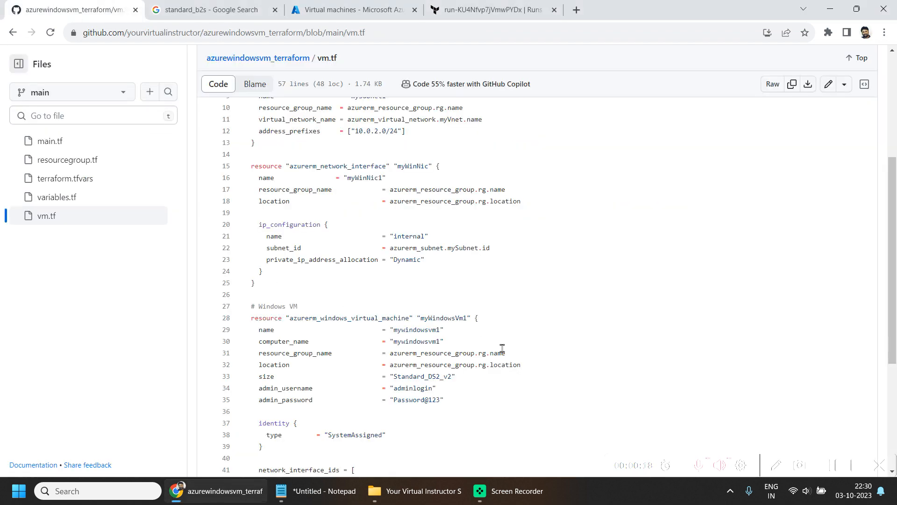
double_click(408, 343)
click(420, 12)
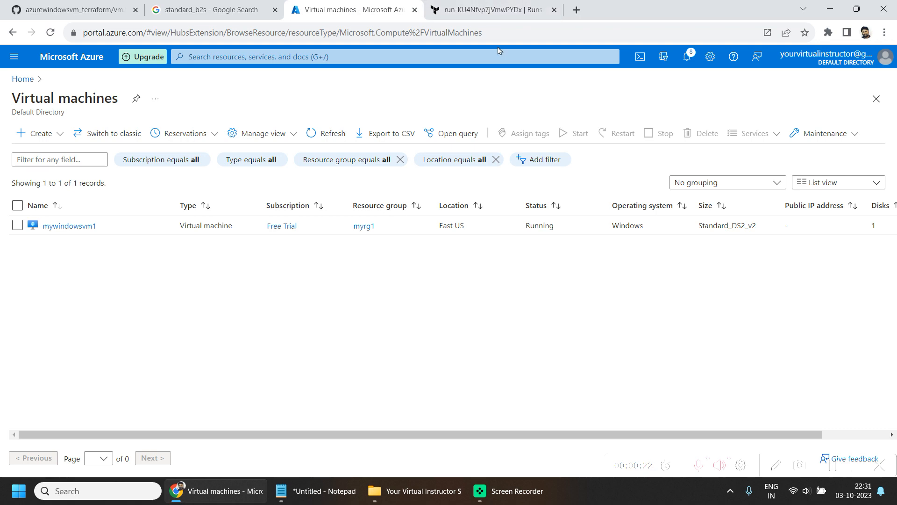
- Switch back to Terraform Cloud and review the current "Update vm.tf" run from the workspace's run list
click(479, 4)
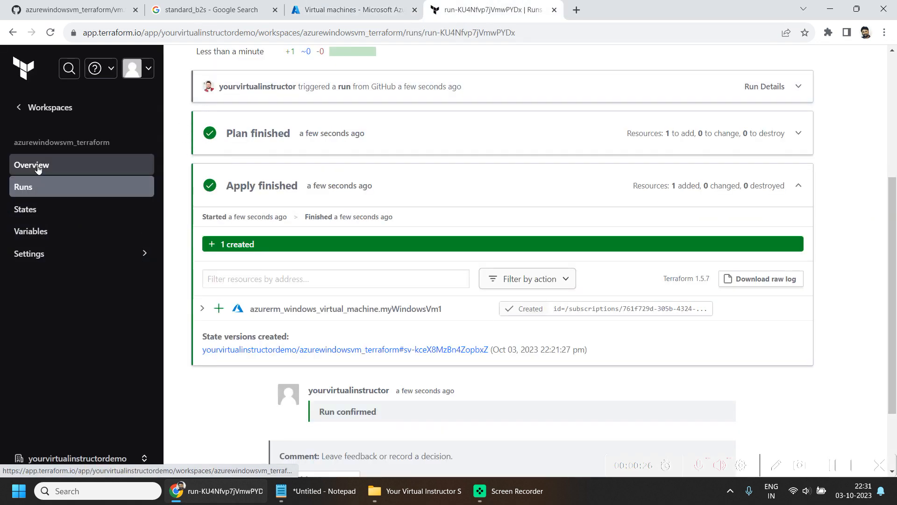
click(39, 173)
click(29, 189)
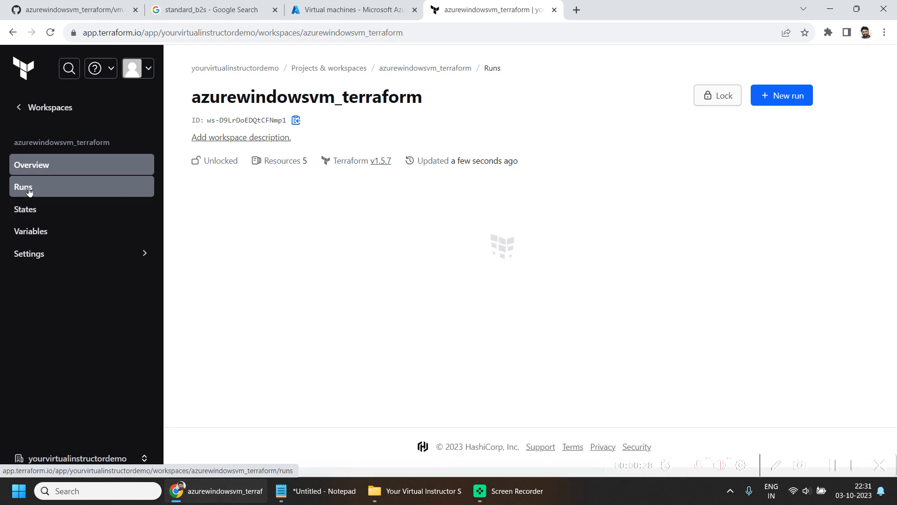
scroll(500, 254, down, 4)
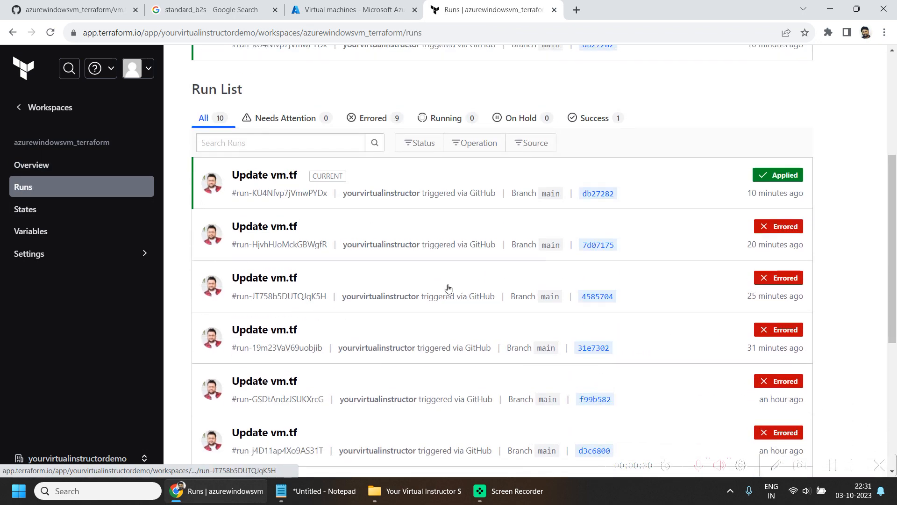
click(241, 236)
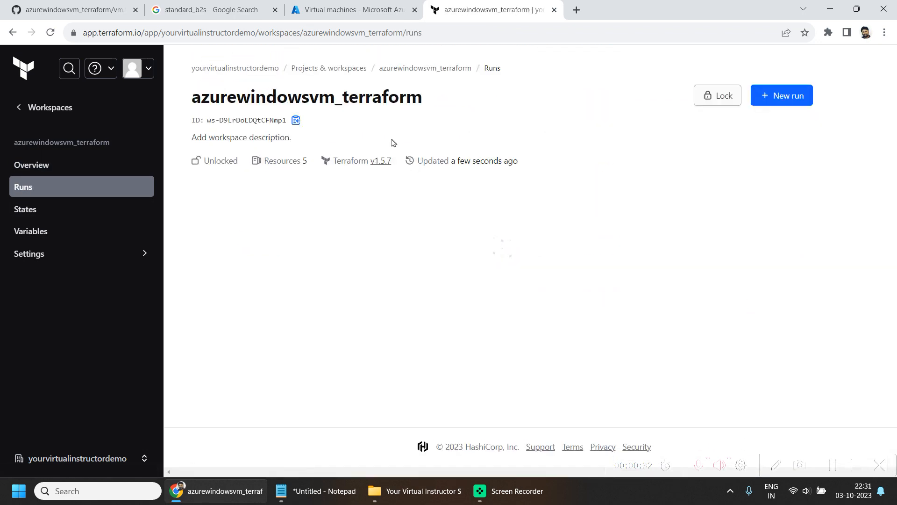
scroll(442, 317, down, 4)
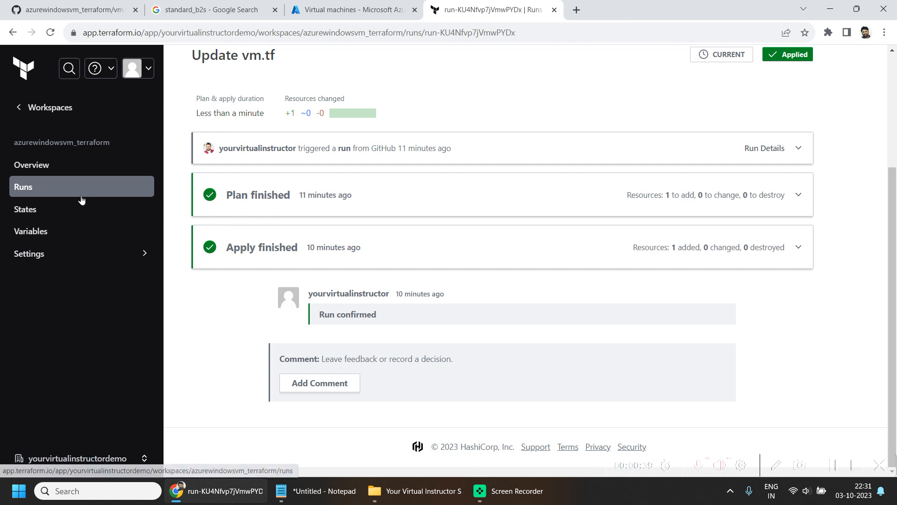
- Open the newest "Update vm.tf" state version of the workspace and examine the resources in its state JSON
click(36, 211)
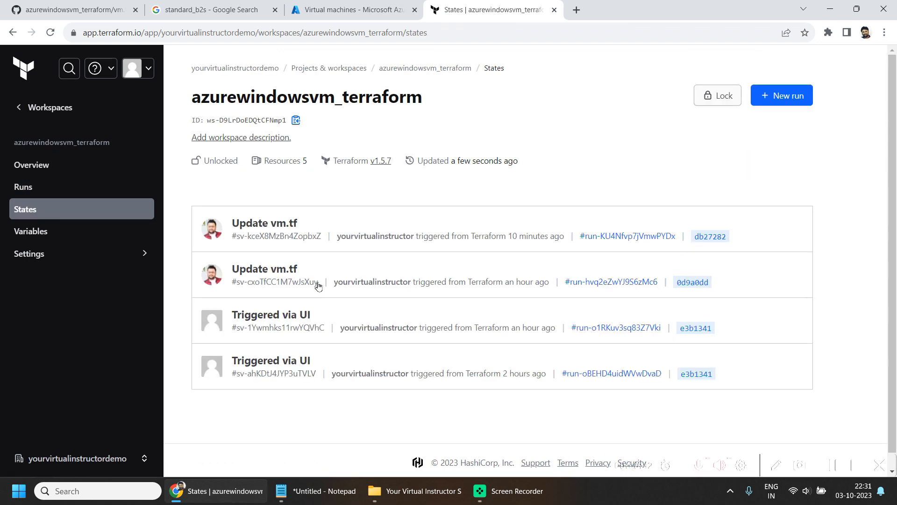
click(294, 224)
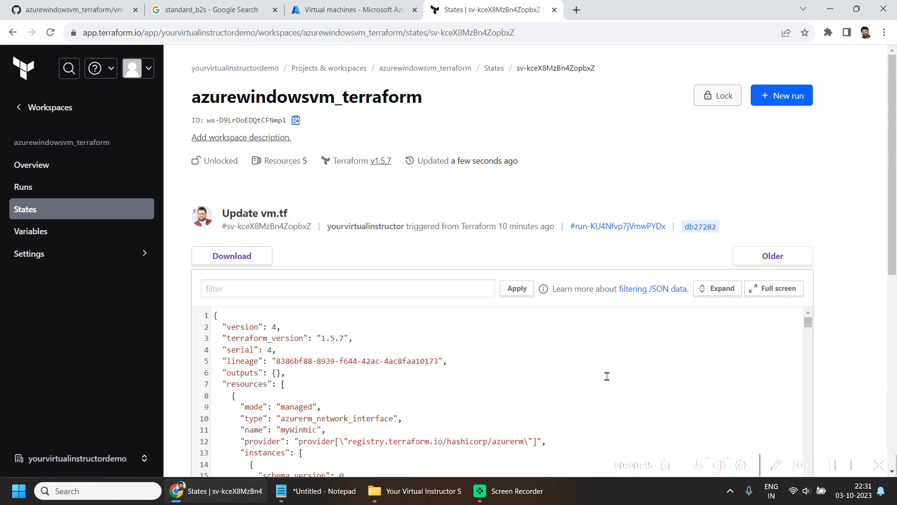
scroll(520, 372, down, 6)
scroll(895, 326, down, 4)
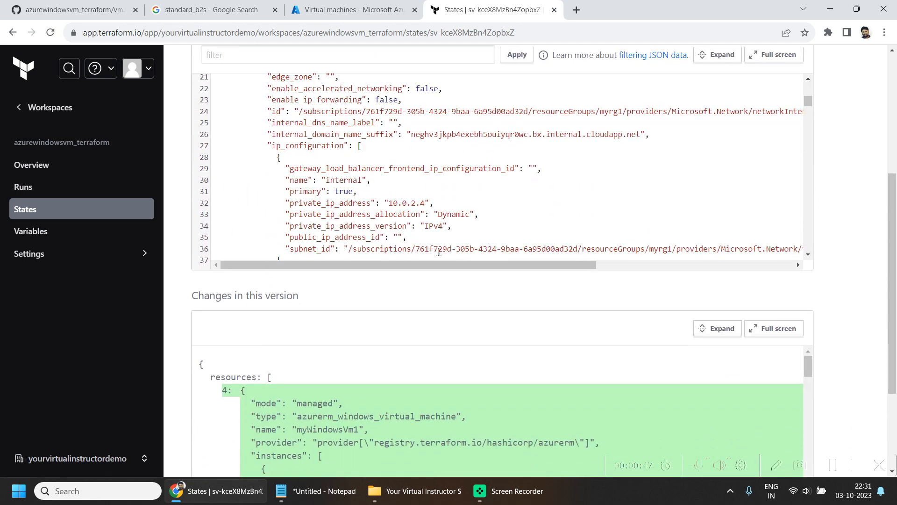
scroll(542, 182, down, 3)
scroll(545, 177, up, 3)
scroll(548, 166, down, 16)
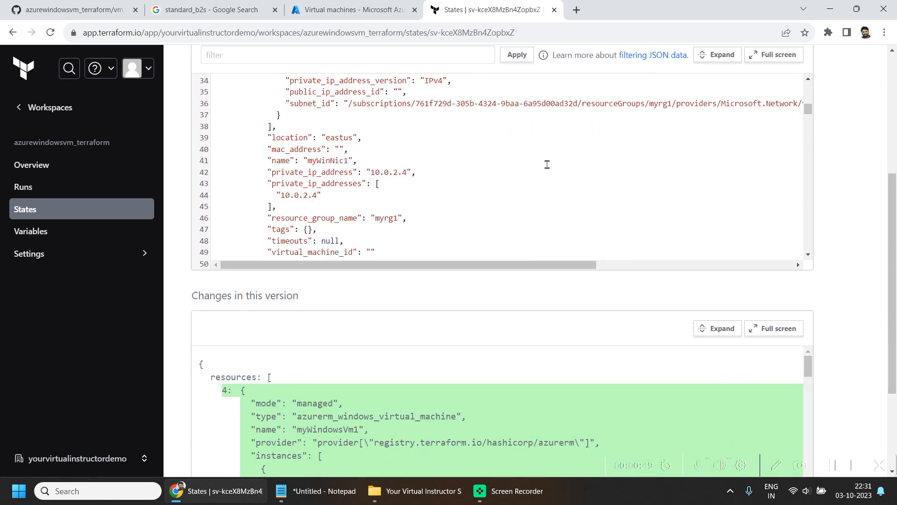
scroll(502, 191, down, 18)
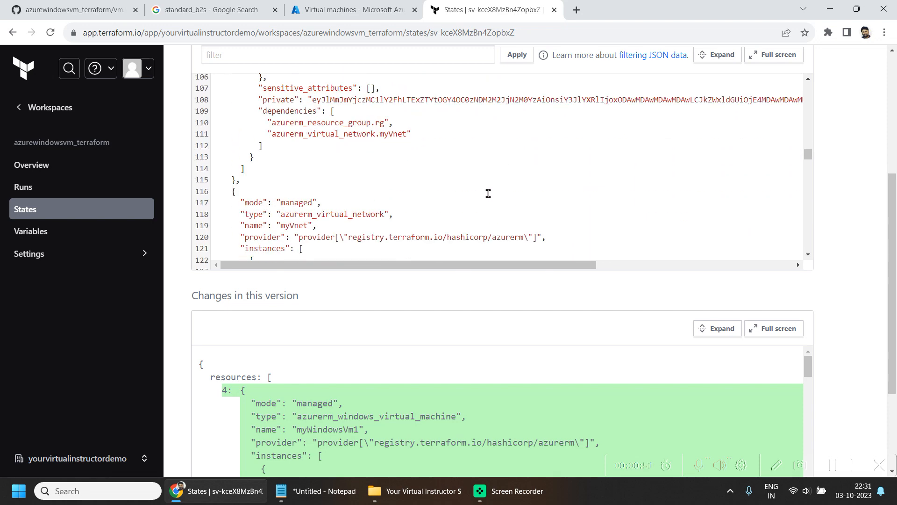
scroll(490, 221, down, 7)
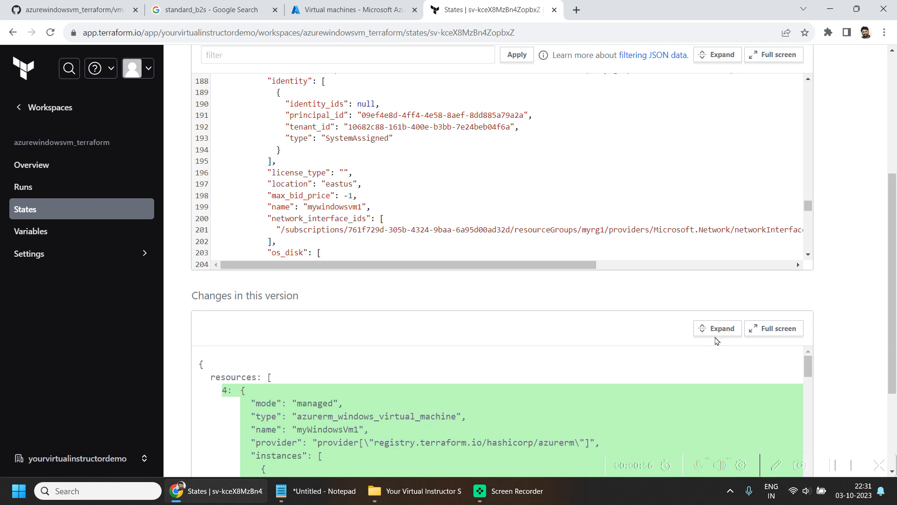
scroll(717, 341, up, 4)
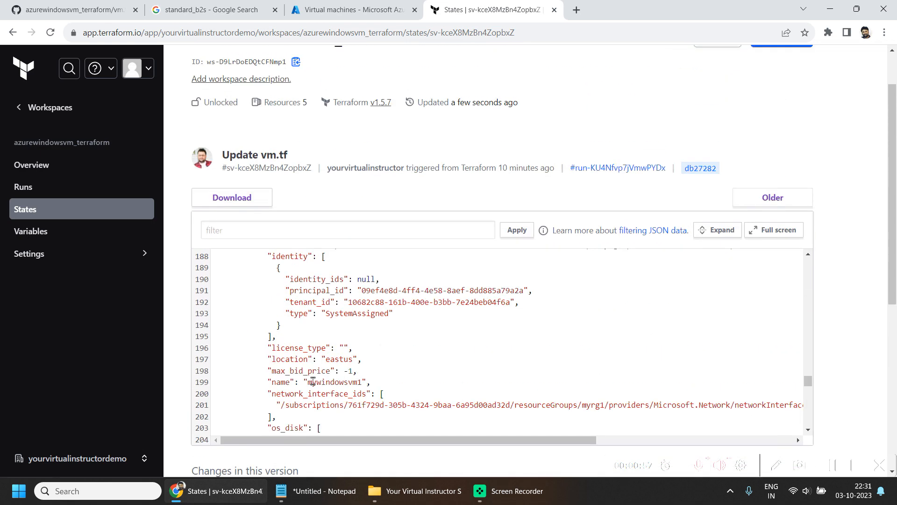
scroll(254, 379, up, 6)
- Open the workspace's Destruction and Deletion settings and review the options for destroying infrastructure and deleting the workspace
click(39, 254)
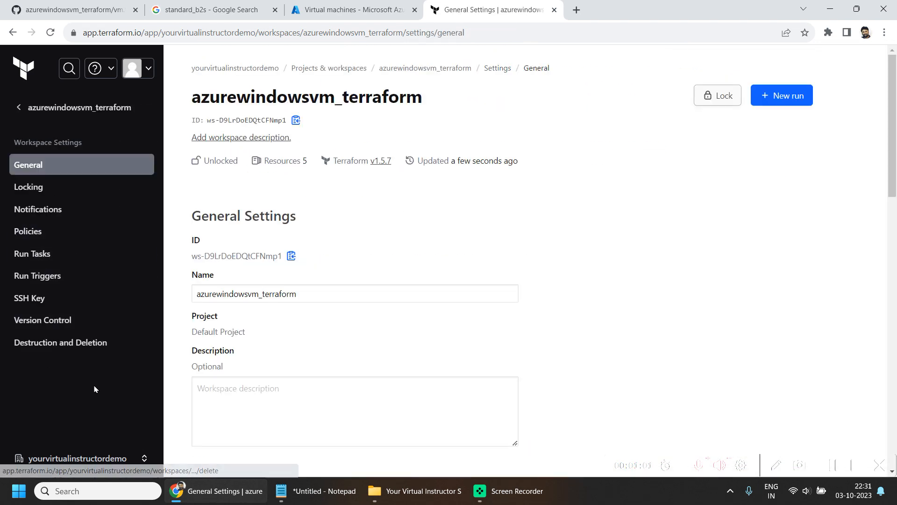
click(102, 354)
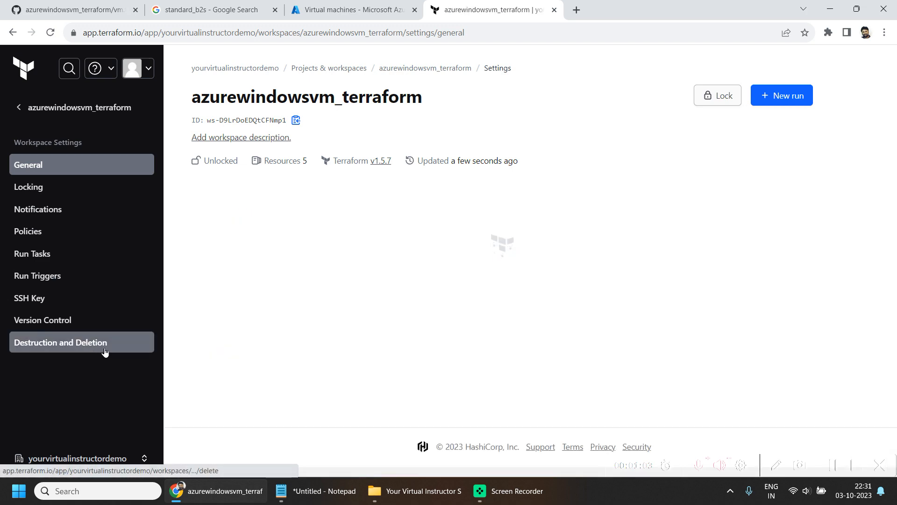
scroll(682, 294, down, 5)
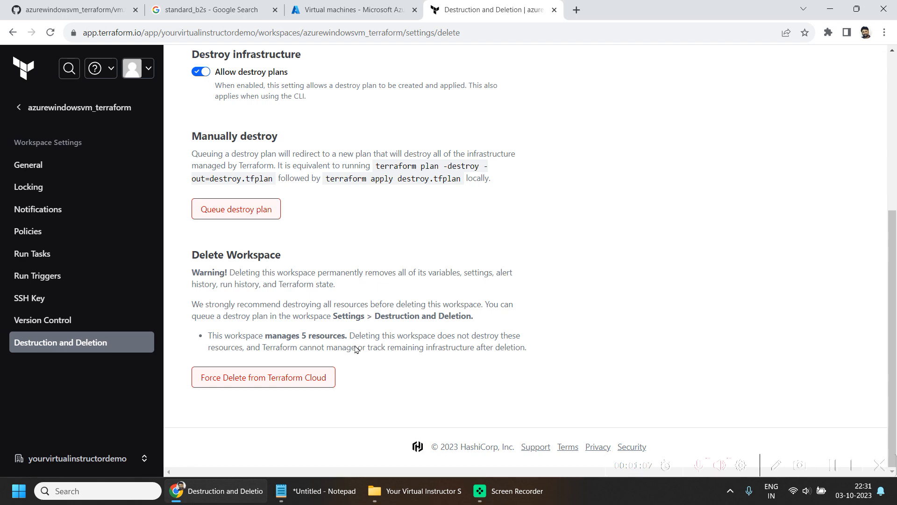
scroll(413, 293, up, 1)
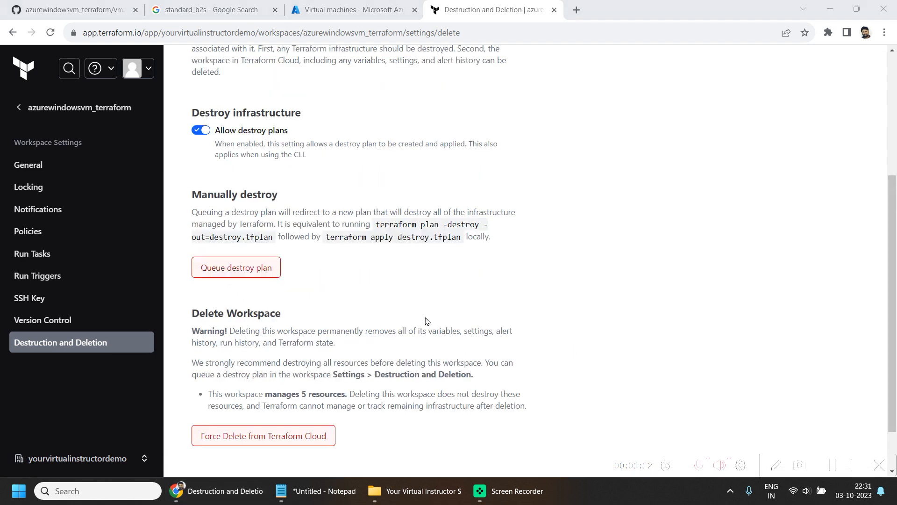
- Queue a destroy plan for the workspace, confirming it with the workspace name azurewindowsvm_terraform
click(232, 274)
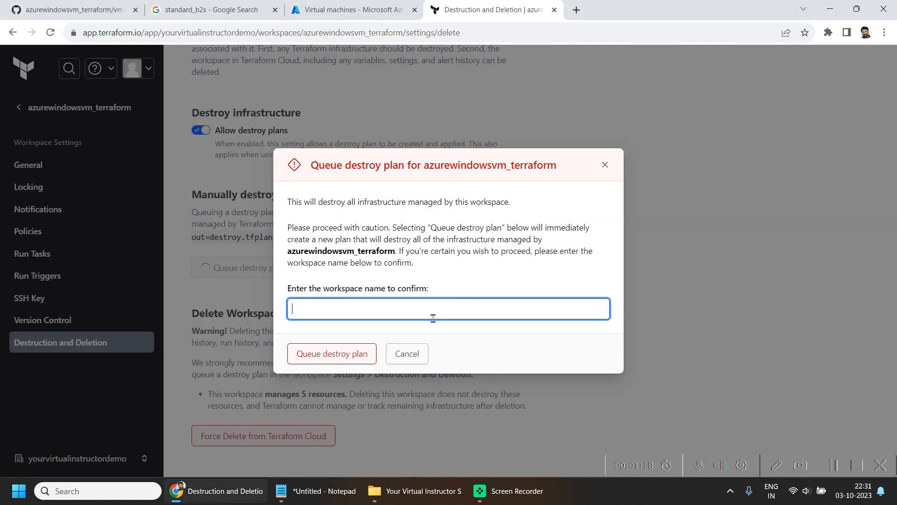
double_click(371, 252)
key(ctrl+c)
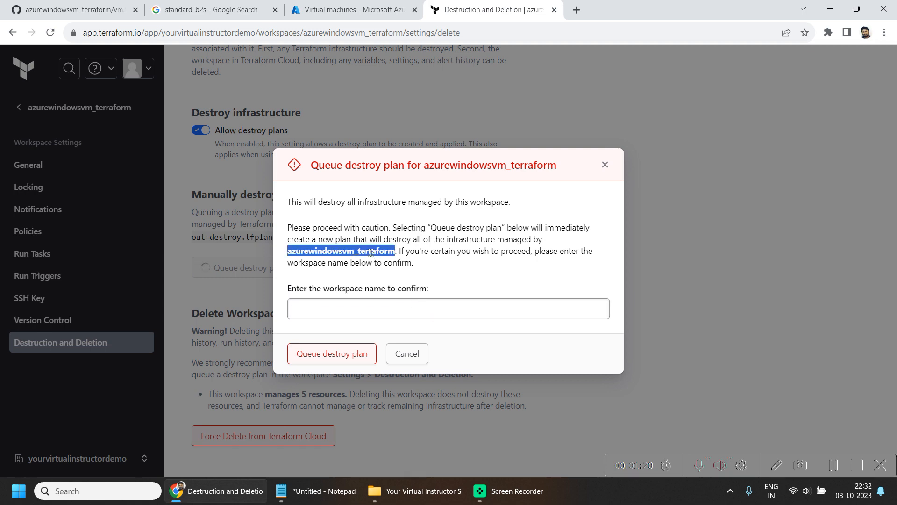
click(418, 311)
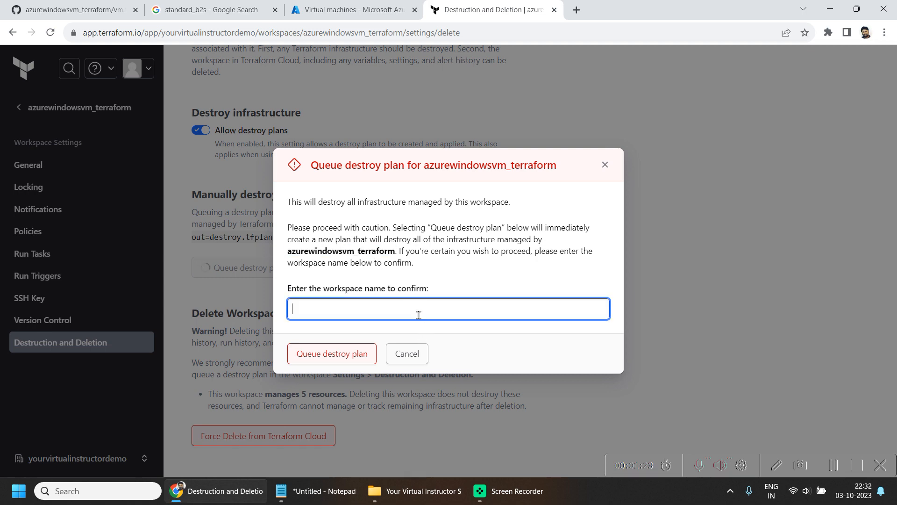
key(ctrl+v)
click(344, 353)
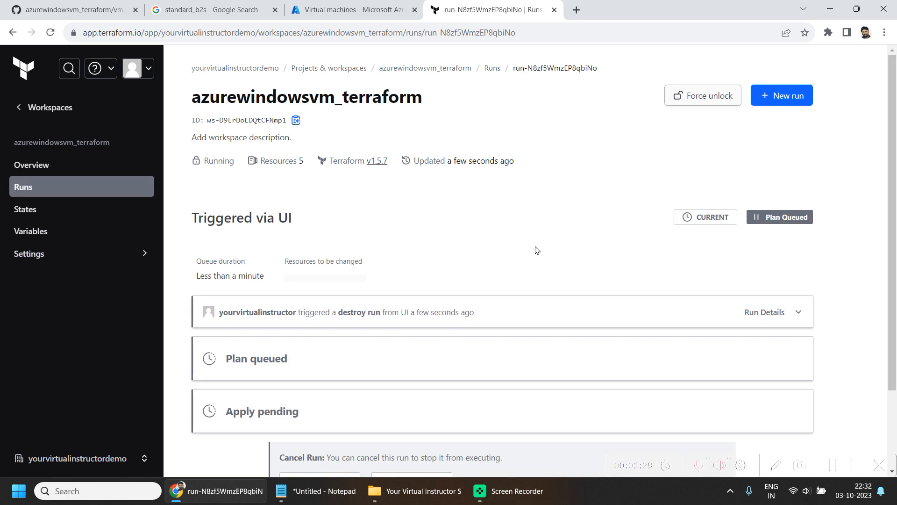
- Review the resources in the destroy plan, confirm and apply it without a comment, and follow the apply's progress
scroll(428, 280, down, 3)
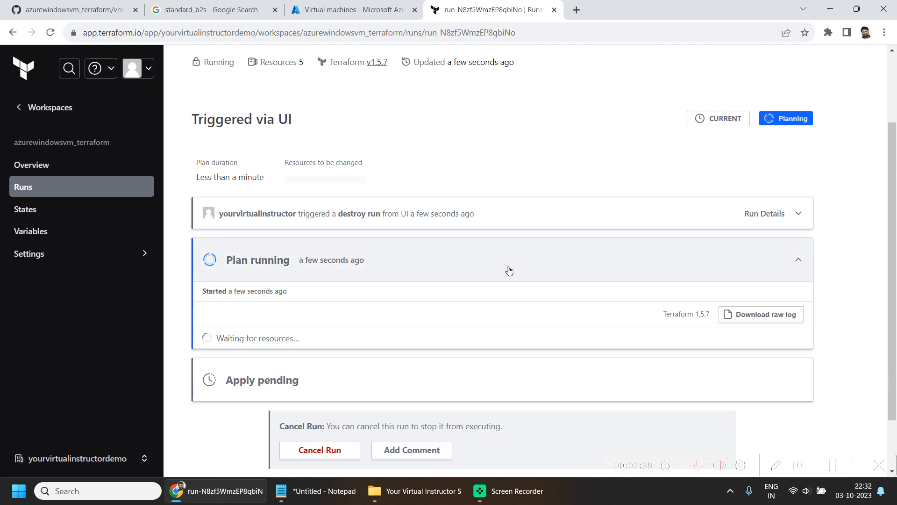
scroll(339, 342, down, 3)
scroll(541, 265, down, 2)
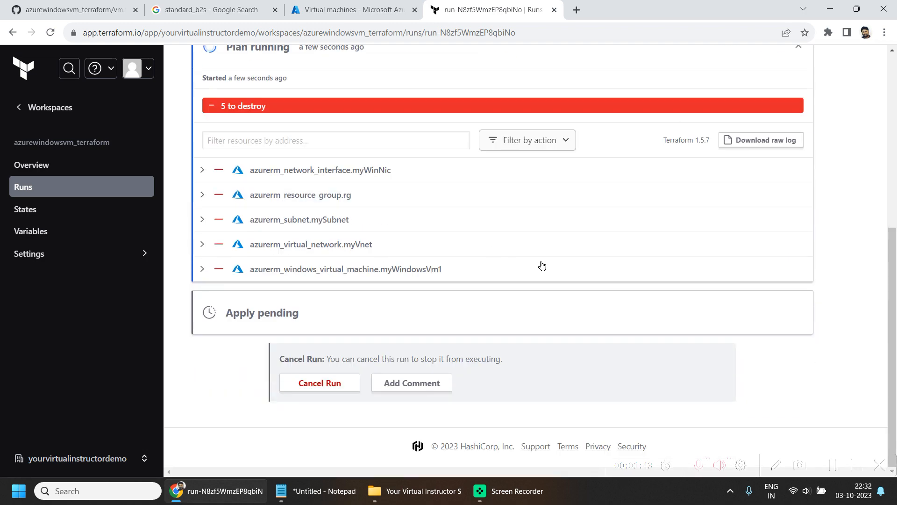
scroll(444, 324, down, 3)
click(337, 386)
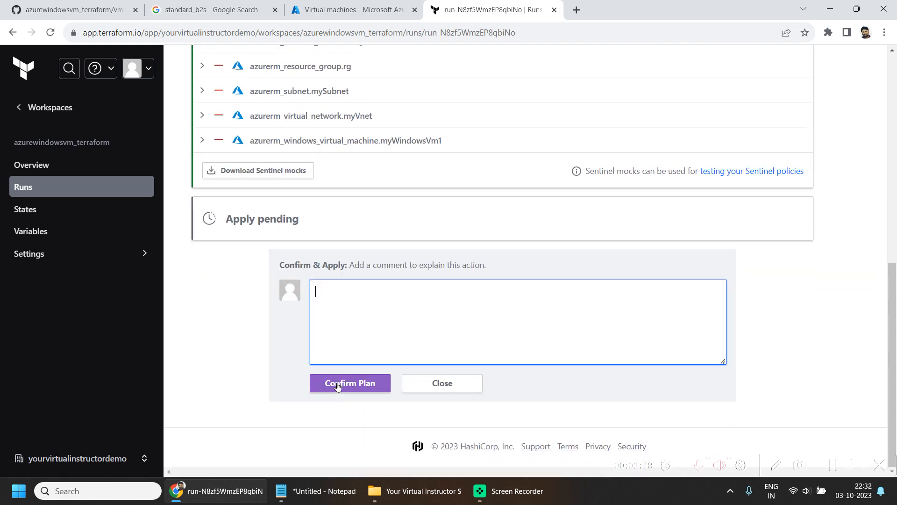
click(344, 383)
scroll(463, 326, up, 2)
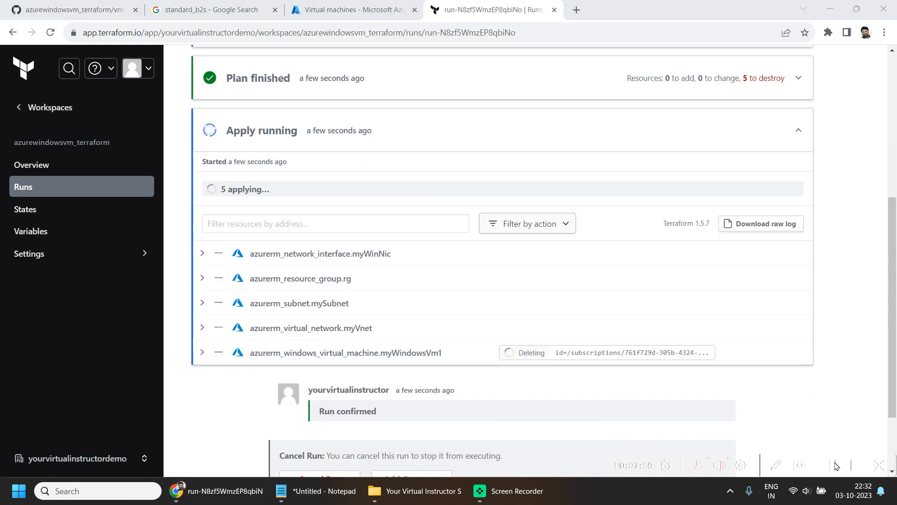
scroll(625, 392, down, 2)
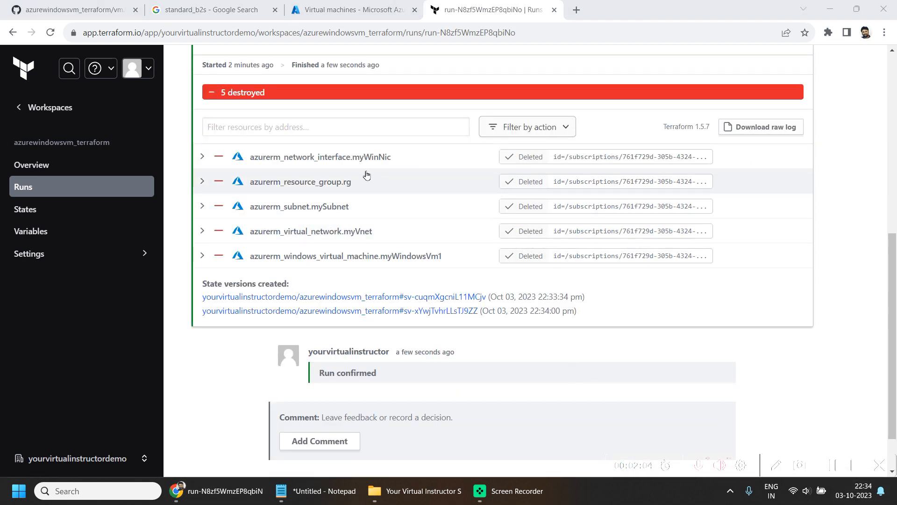
- Refresh the virtual machines list in the Azure portal to check the VM's removal, and return to the Terraform Cloud workspace
click(369, 6)
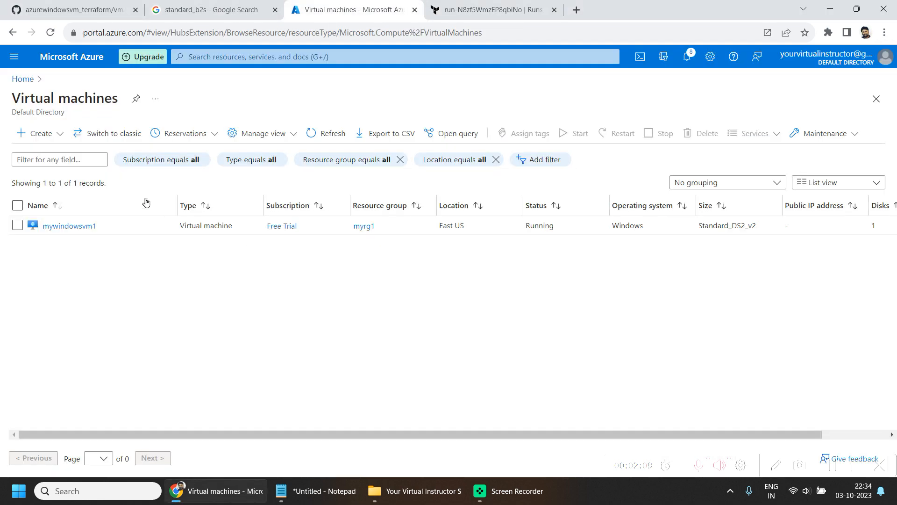
click(327, 131)
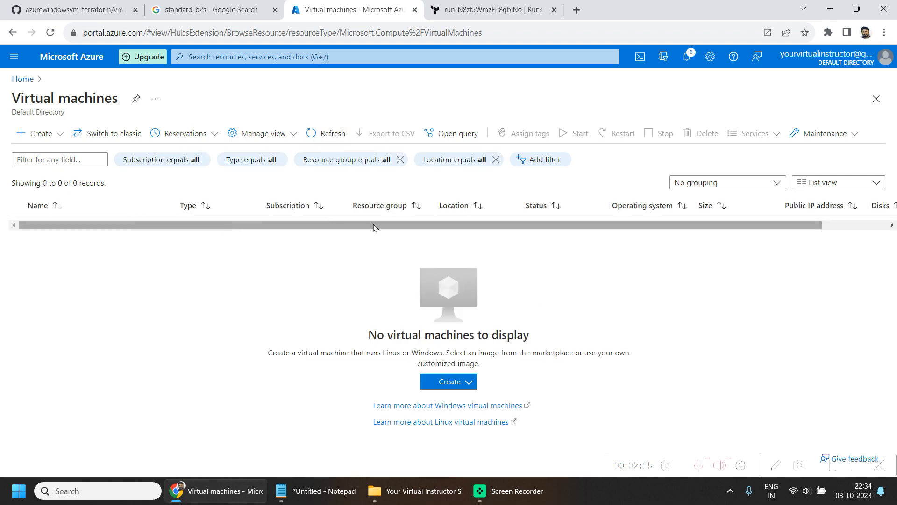
click(514, 10)
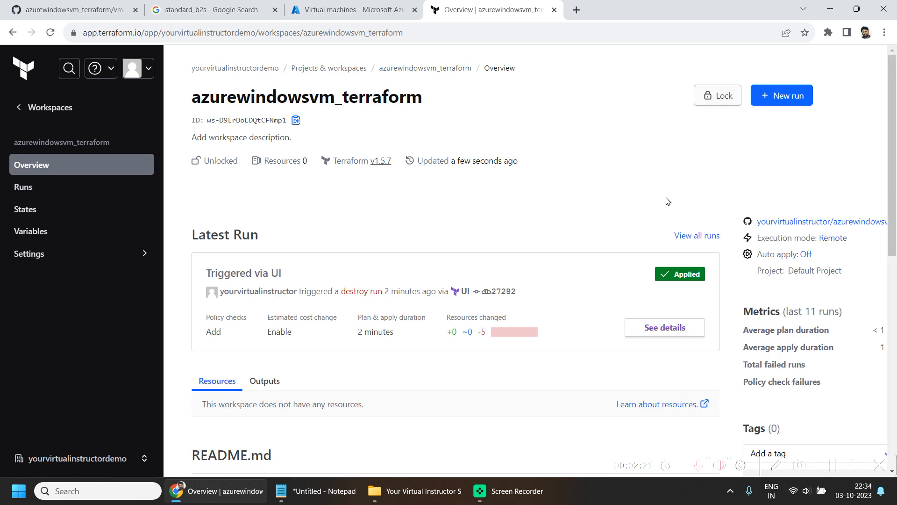